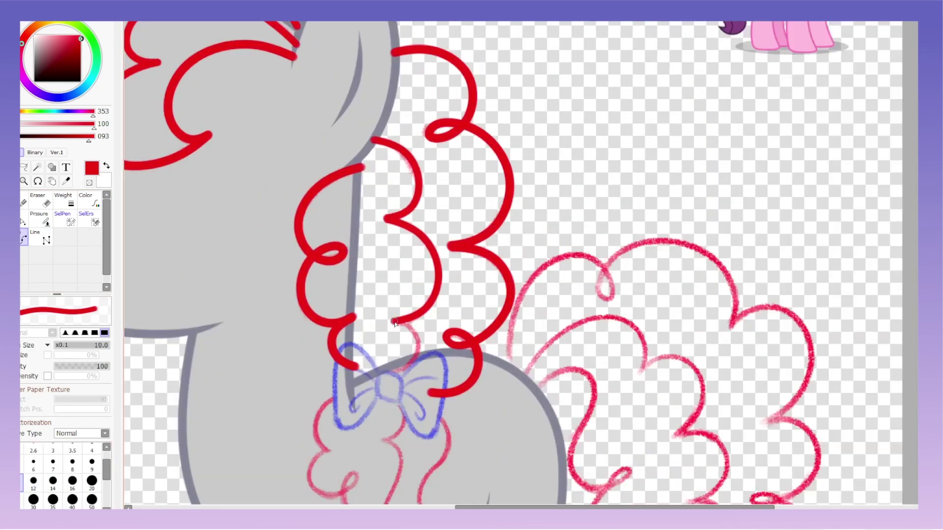
# Finish tracing the inner curl line of the neck mane in red at size 10, following the sketch.
pyautogui.press('ctrl')
pyautogui.scroll(-5, 418, 187)
pyautogui.scroll(6, 397, 216)
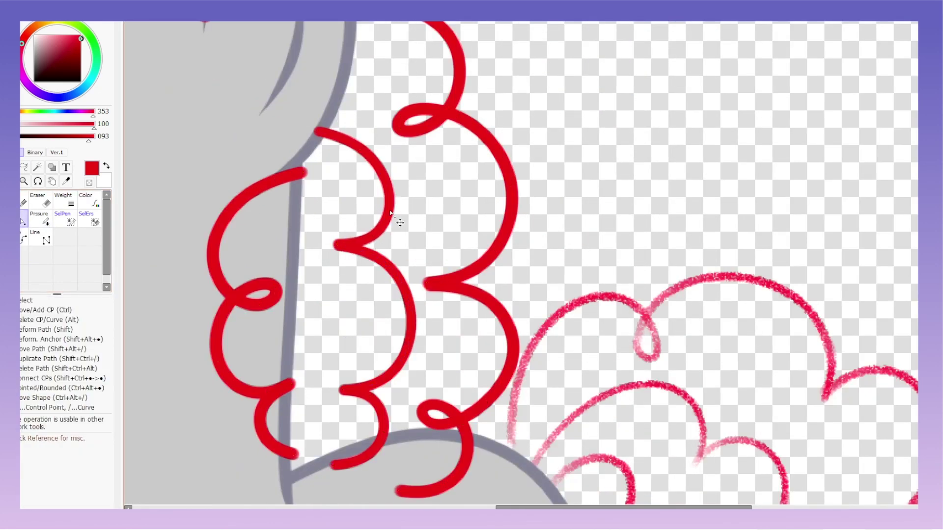
pyautogui.scroll(-3, 403, 226)
pyautogui.scroll(1, 295, 245)
pyautogui.scroll(-2, 294, 246)
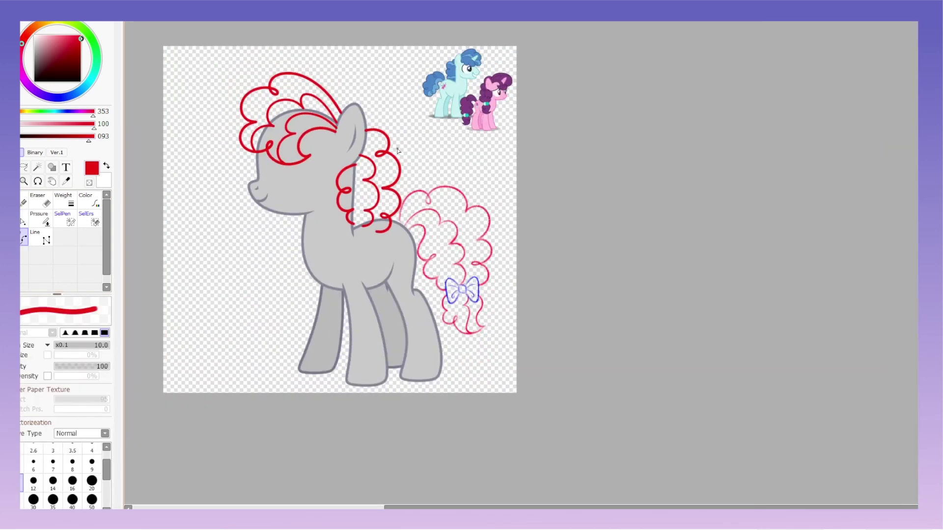
pyautogui.scroll(5, 157, 314)
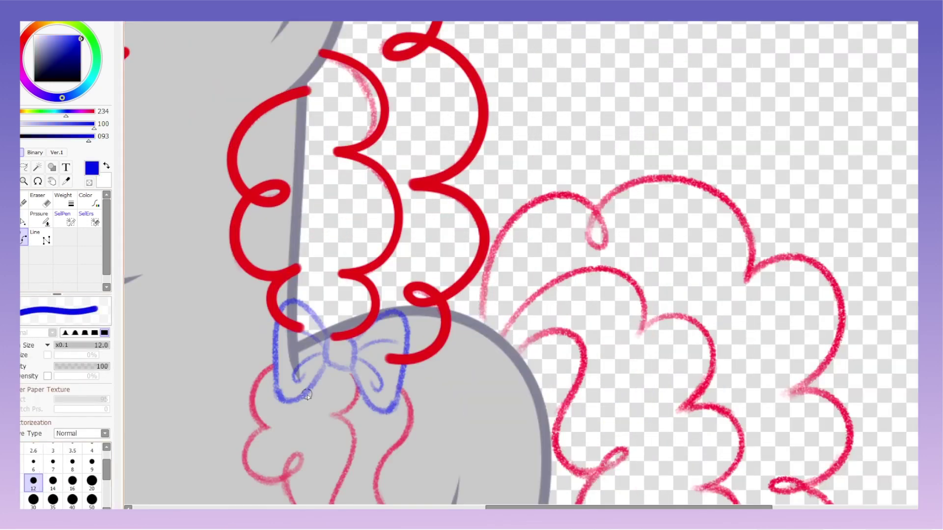
# Trace the mane bow's loops and knot in blue at size 12 and add the two thinner upper crease lines.
pyautogui.scroll(4, 447, 247)
pyautogui.moveTo(373, 310)
pyautogui.mouseDown()
pyautogui.moveTo(432, 246)
pyautogui.moveTo(580, 196)
pyautogui.moveTo(358, 216)
pyautogui.moveTo(325, 352)
pyautogui.moveTo(346, 301)
pyautogui.mouseUp()
pyautogui.press('[')
pyautogui.hotkey('ctrl', 'z')
pyautogui.hotkey('ctrl', 'z')
pyautogui.moveTo(344, 228); pyautogui.dragTo(250, 216)
pyautogui.moveTo(461, 248); pyautogui.dragTo(560, 246)
# Taper the bow's creases and add its curled lower folds in blue at size 7, and trace the mane tuft below it in red.
pyautogui.scroll(-3, 403, 255)
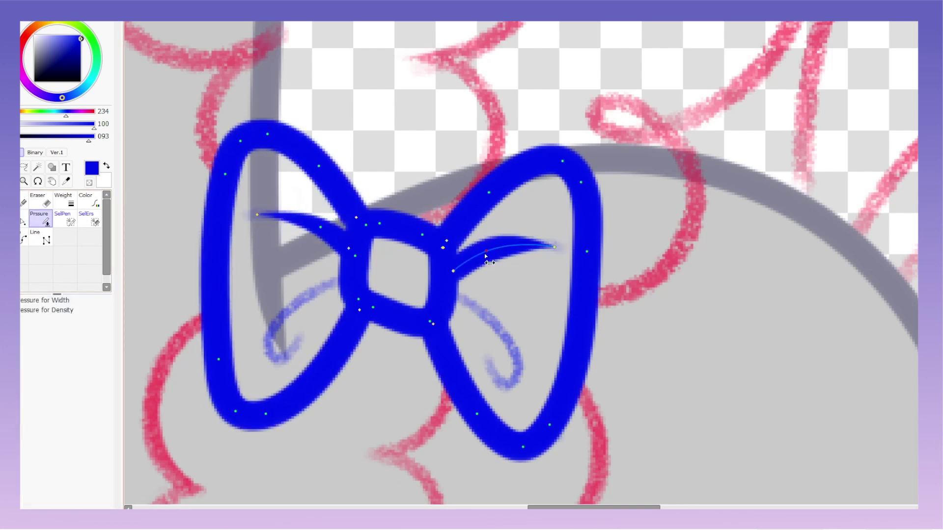
pyautogui.scroll(3, 403, 255)
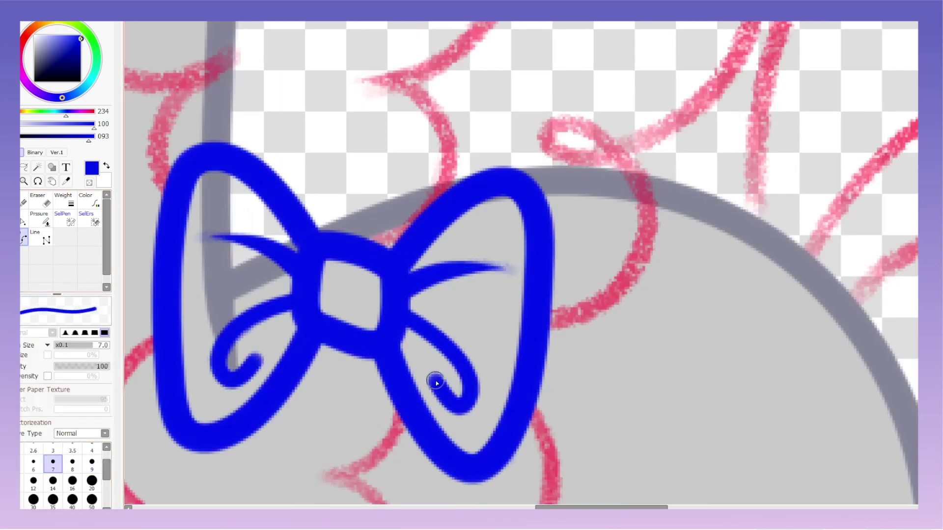
pyautogui.press('p')
pyautogui.moveTo(435, 383); pyautogui.dragTo(459, 363)
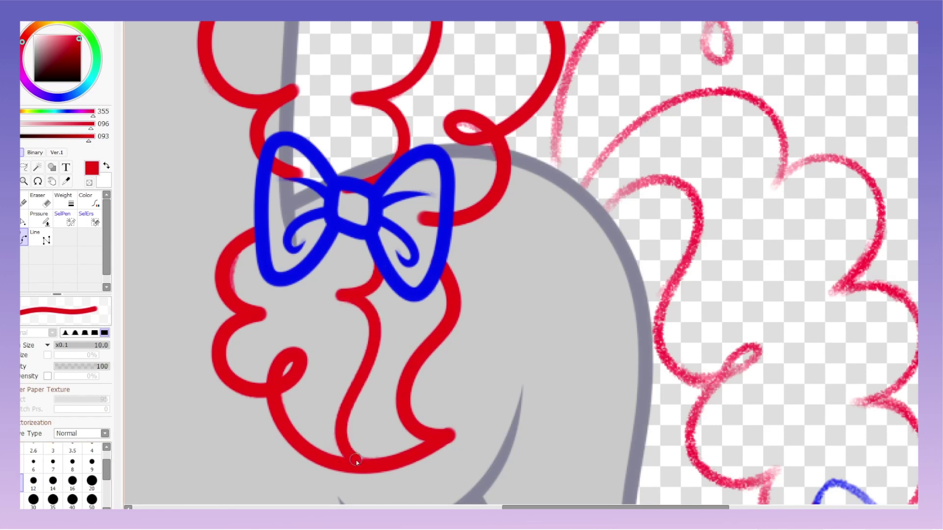
# Place rotated copies of the blue bow and the red tuft over the matching parts of the tail sketch.
pyautogui.scroll(-5, 357, 462)
pyautogui.press('e')
pyautogui.scroll(3, 357, 462)
pyautogui.scroll(-5, 358, 462)
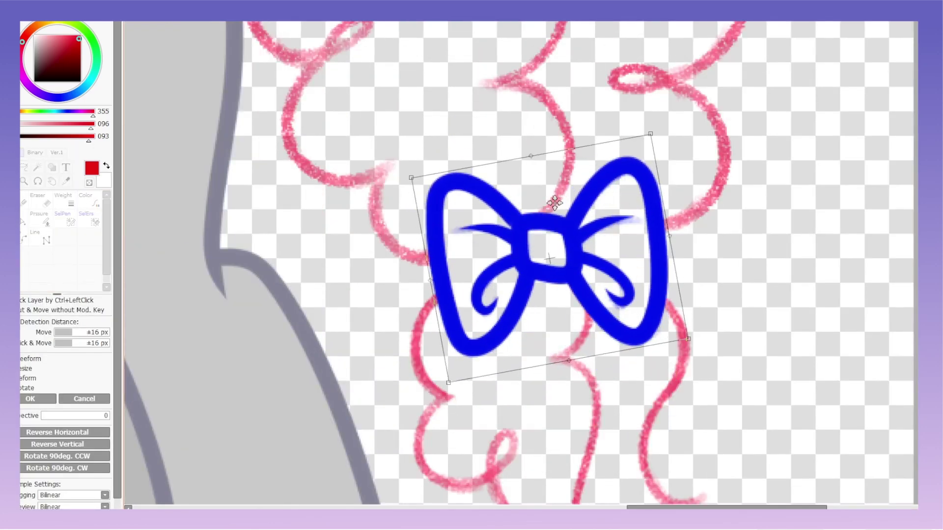
pyautogui.press('Return')
pyautogui.scroll(-3, 359, 264)
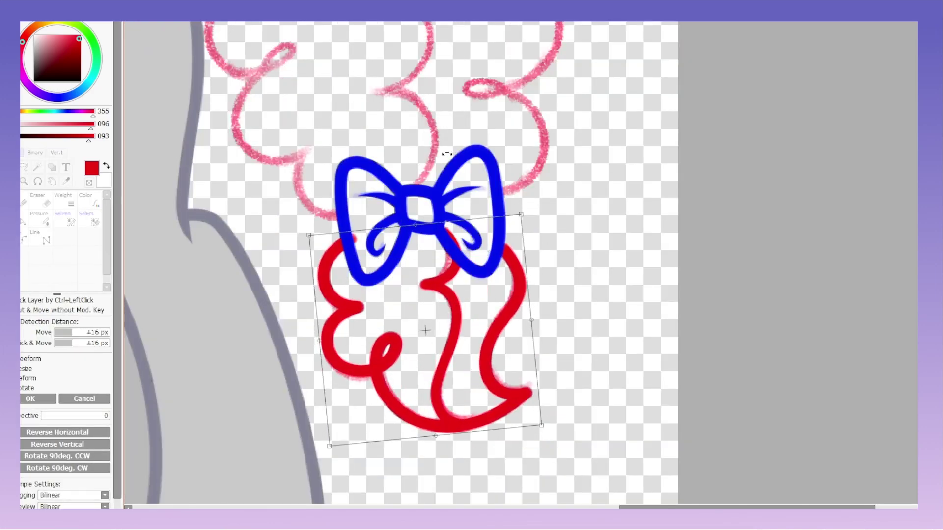
pyautogui.press('Return')
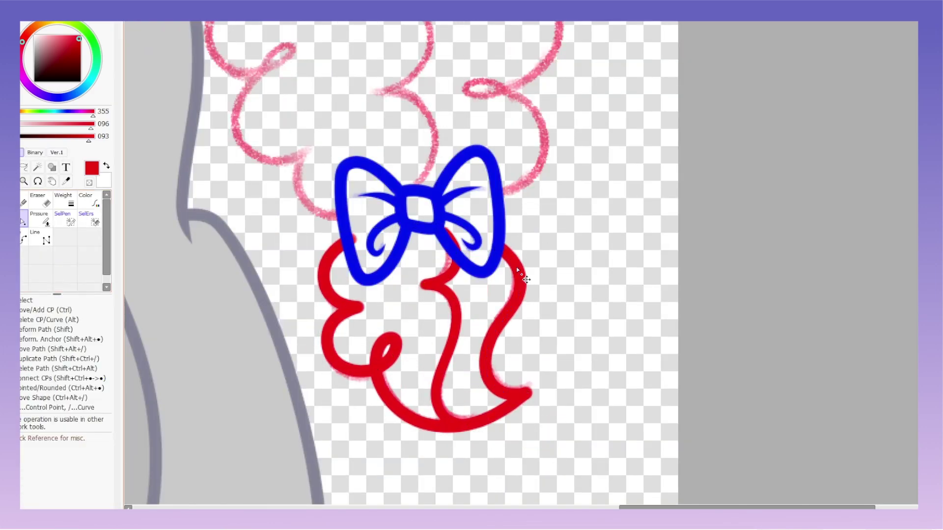
# Trace the outer scalloped outline of the tail in red at size 12, from the rump to the tail bow.
pyautogui.scroll(-2, 192, 171)
pyautogui.scroll(1, 192, 171)
pyautogui.press(']')
pyautogui.moveTo(223, 167); pyautogui.dragTo(259, 72)
pyautogui.scroll(3, 317, 94)
pyautogui.moveTo(295, 167); pyautogui.dragTo(661, 287)
pyautogui.scroll(-2, 417, 190)
pyautogui.moveTo(430, 152); pyautogui.dragTo(516, 140)
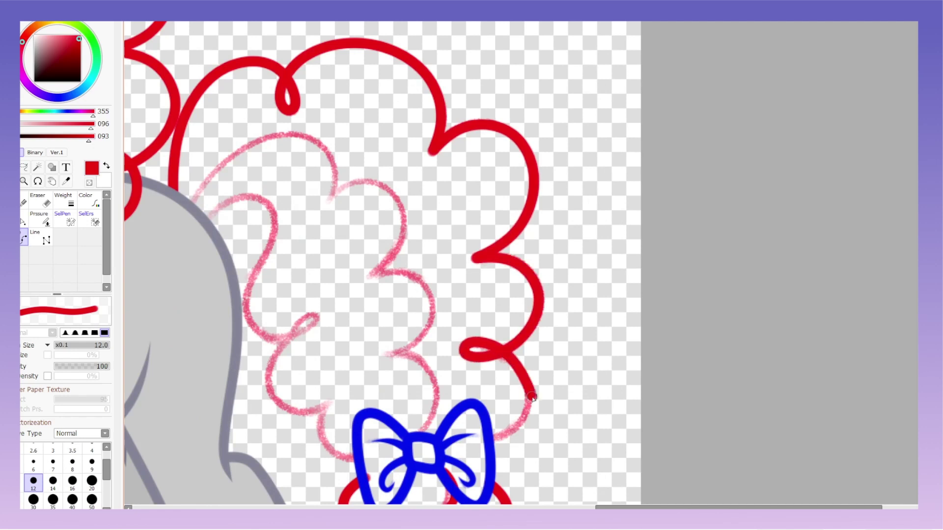
pyautogui.doubleClick(494, 440)
# Trace the tail's two inner curly lines in red at size 10, from the rump down to the bow.
pyautogui.press('e')
pyautogui.click(23, 240)
pyautogui.click(207, 216)
pyautogui.click(269, 218)
pyautogui.click(248, 302)
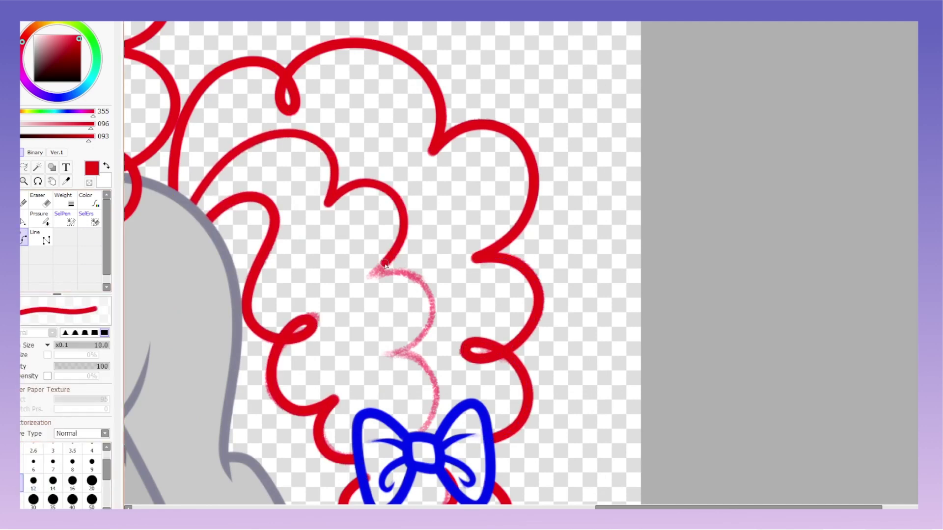
pyautogui.doubleClick(432, 421)
pyautogui.scroll(1, 432, 421)
pyautogui.press('e')
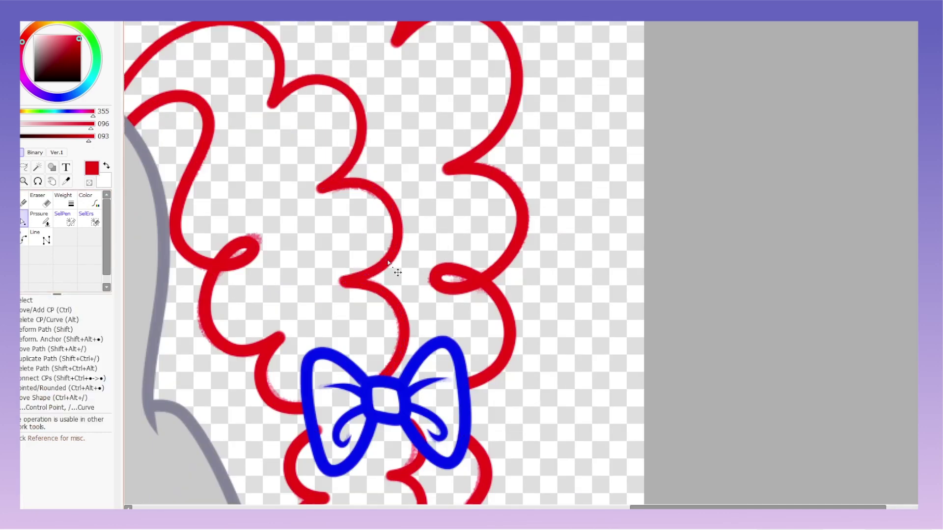
# Taper the line ends of the mane strand that lies over the neck.
pyautogui.scroll(-3, 452, 219)
pyautogui.scroll(4, 452, 219)
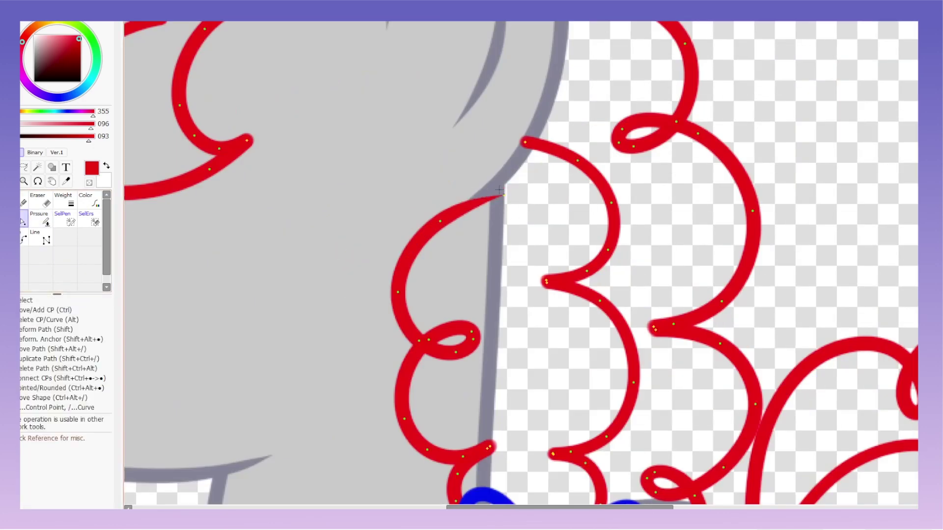
pyautogui.press('e')
pyautogui.scroll(-3, 453, 235)
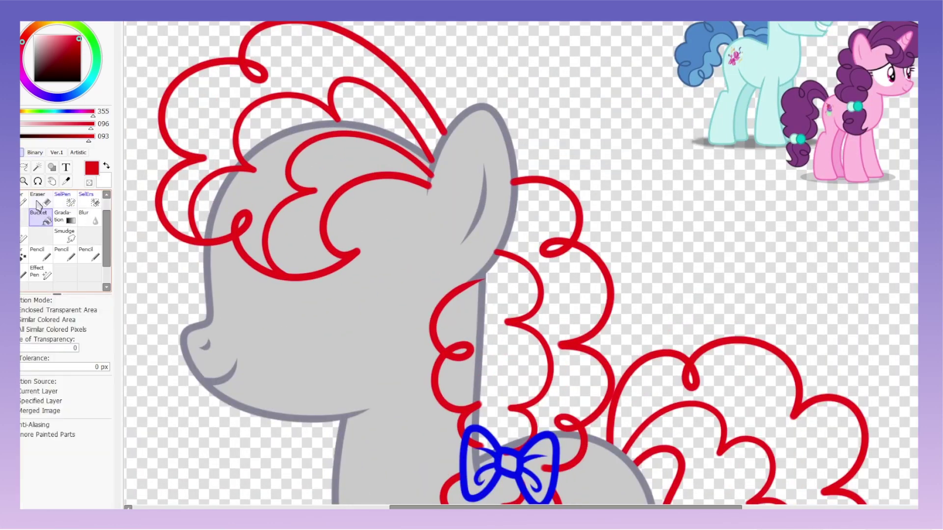
# Erase the red hair lines where they overlap the ear, using an eraser of size 8.
pyautogui.scroll(4, 374, 333)
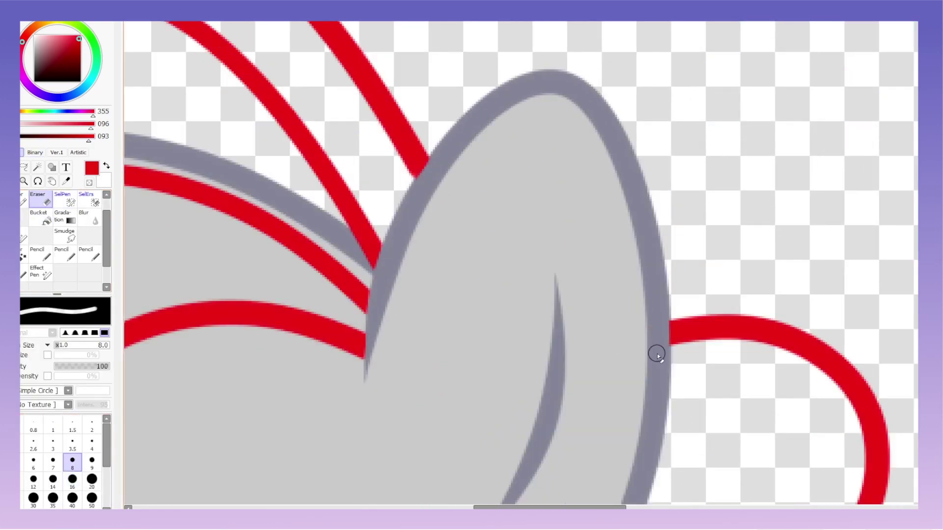
pyautogui.scroll(-3, 524, 364)
pyautogui.scroll(3, 423, 309)
pyautogui.scroll(-3, 393, 117)
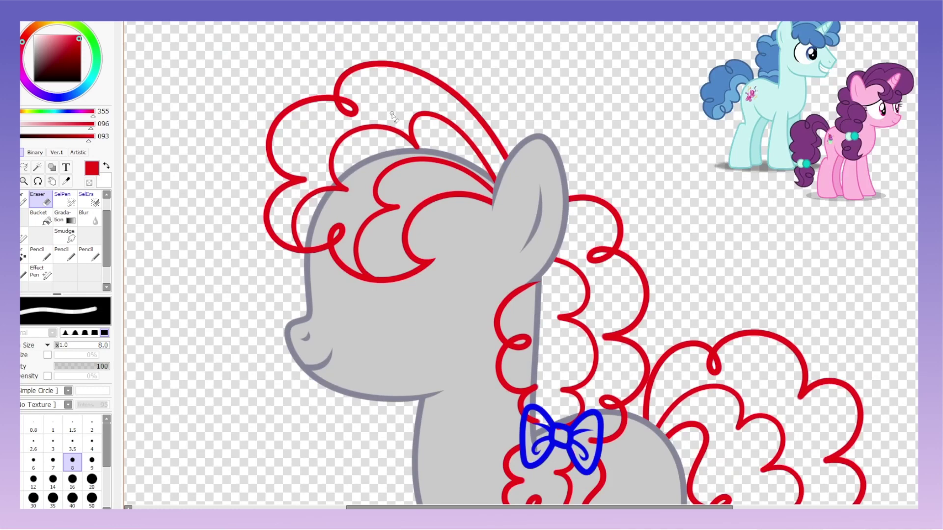
# Sharpen the rounded corner tips of the forelock lines into points with the pen and eraser.
pyautogui.scroll(3, 416, 251)
pyautogui.scroll(-2, 415, 272)
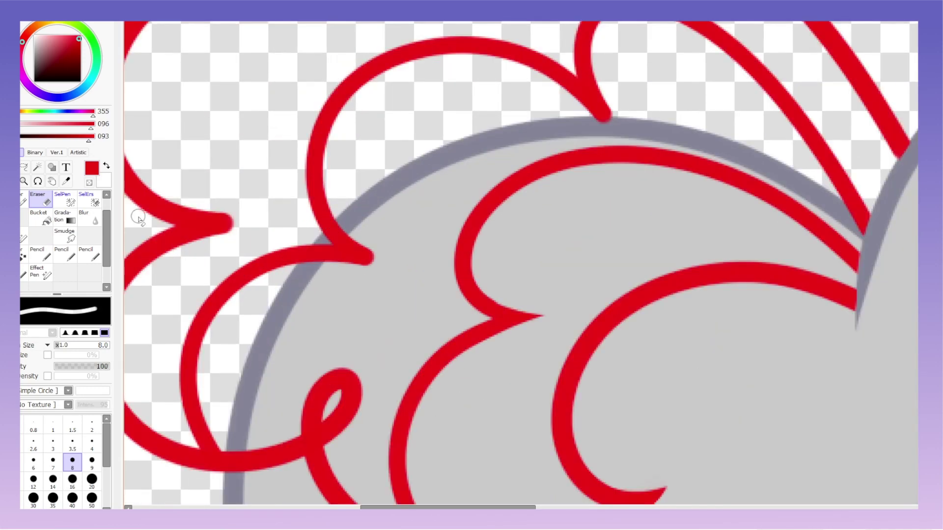
pyautogui.press('b')
pyautogui.press('e')
pyautogui.scroll(-1, 544, 102)
pyautogui.scroll(3, 358, 189)
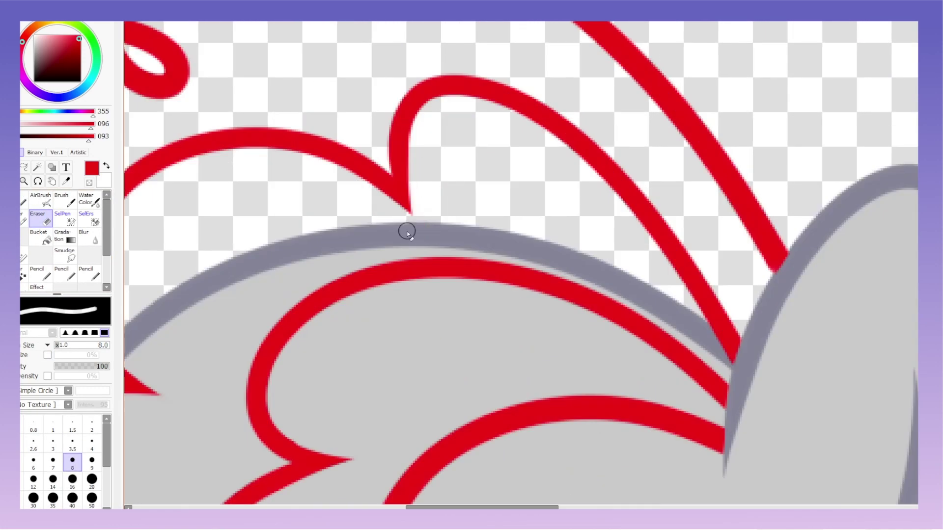
pyautogui.scroll(-3, 297, 260)
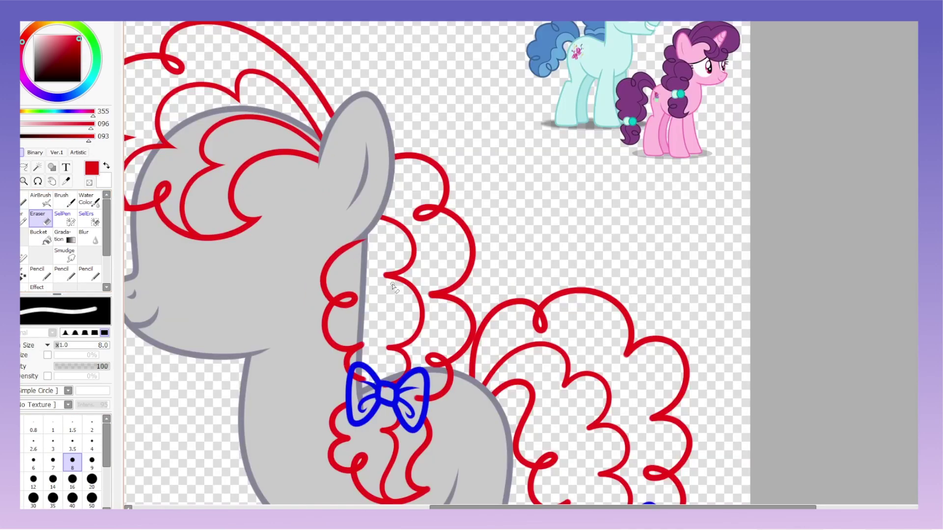
# Sharpen the inward corner tips of the neck mane's inner and outer lines with the pen and eraser.
pyautogui.scroll(3, 362, 371)
pyautogui.press('b')
pyautogui.press('e')
pyautogui.scroll(1, 531, 201)
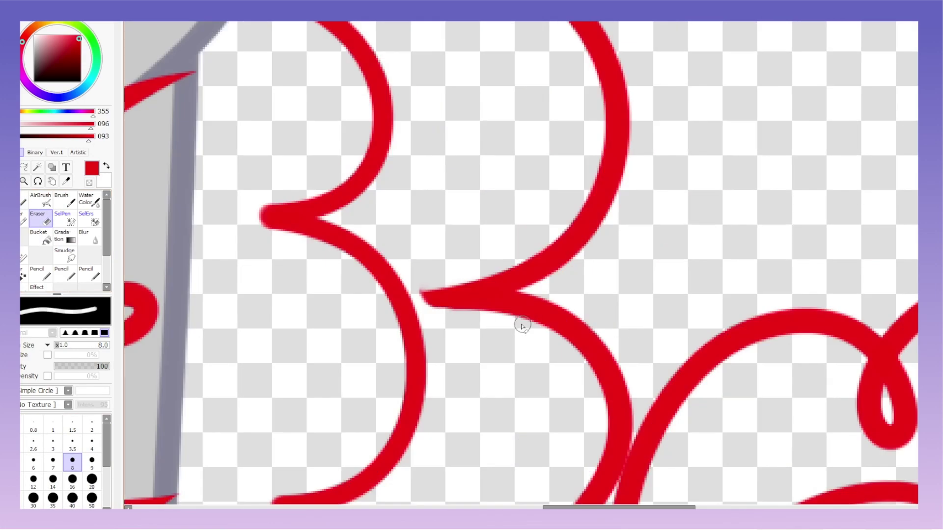
pyautogui.scroll(-3, 500, 260)
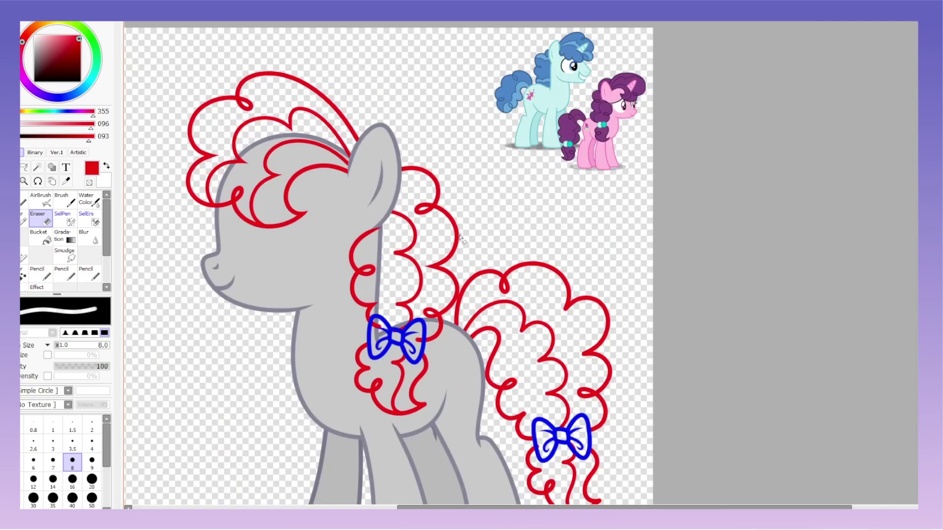
pyautogui.scroll(3, 377, 314)
pyautogui.scroll(-3, 397, 202)
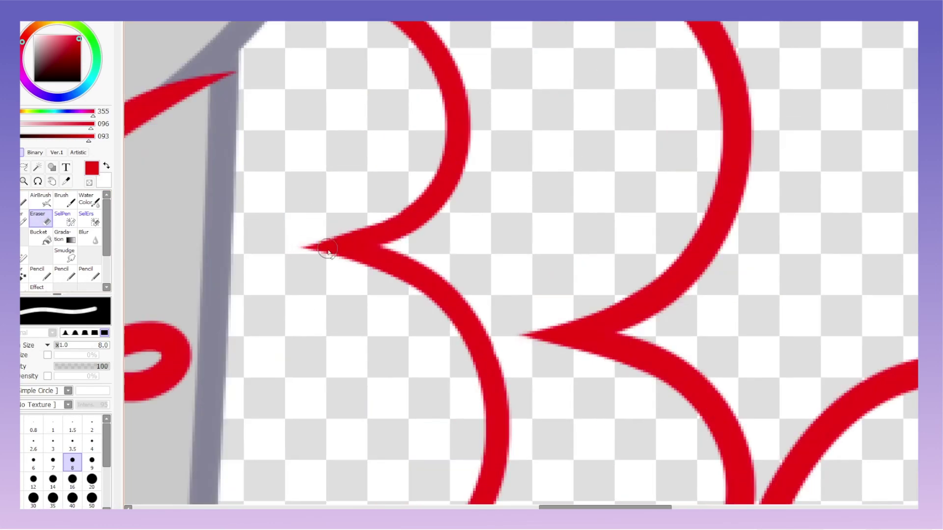
pyautogui.press('n')
pyautogui.press('e')
pyautogui.moveTo(299, 389); pyautogui.dragTo(362, 369)
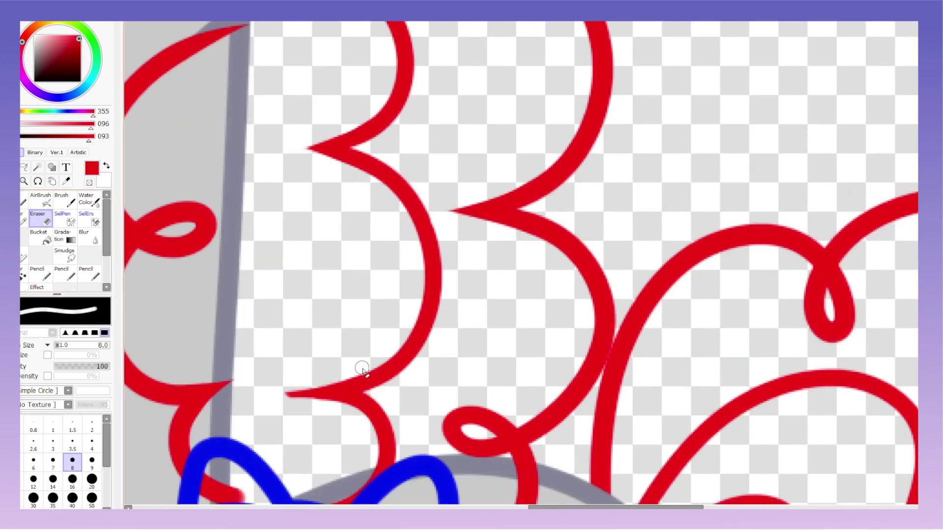
# Extend and trim the two inner corner tips of the mane tuft below the bow into sharp points.
pyautogui.scroll(-3, 283, 395)
pyautogui.press('n')
pyautogui.scroll(3, 332, 244)
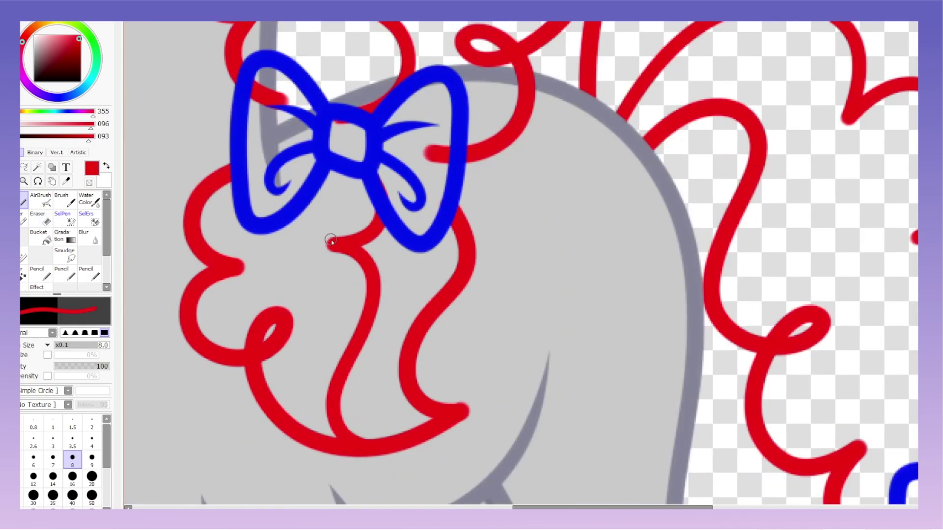
pyautogui.moveTo(268, 271); pyautogui.dragTo(236, 257)
pyautogui.press('e')
pyautogui.moveTo(215, 289); pyautogui.dragTo(267, 271)
pyautogui.press('n')
pyautogui.moveTo(307, 246); pyautogui.dragTo(346, 239)
pyautogui.press('e')
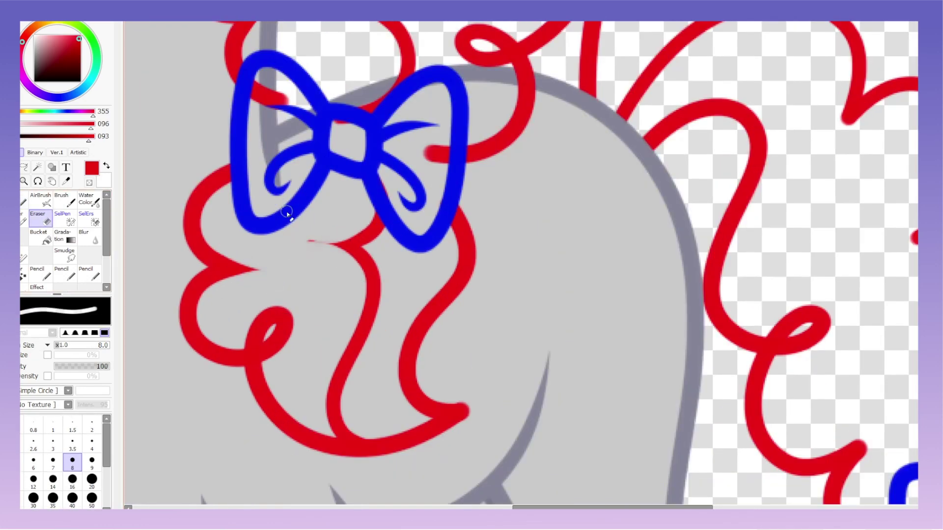
# Sharpen the remaining rounded line tips of the mane tuft with the pen and eraser at size 8.
pyautogui.press('n')
pyautogui.scroll(-2, 339, 241)
pyautogui.moveTo(320, 327); pyautogui.dragTo(352, 326)
pyautogui.press('e')
pyautogui.scroll(-3, 372, 280)
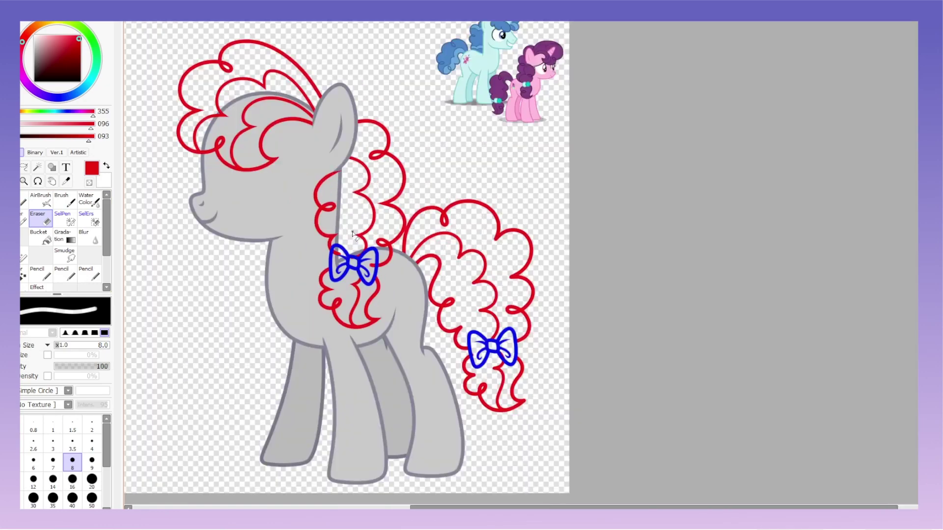
# Select the enclosed areas of the mane bow and fill them with light blue.
pyautogui.scroll(3, 357, 293)
pyautogui.press('n')
pyautogui.scroll(-3, 357, 293)
pyautogui.click(37, 181)
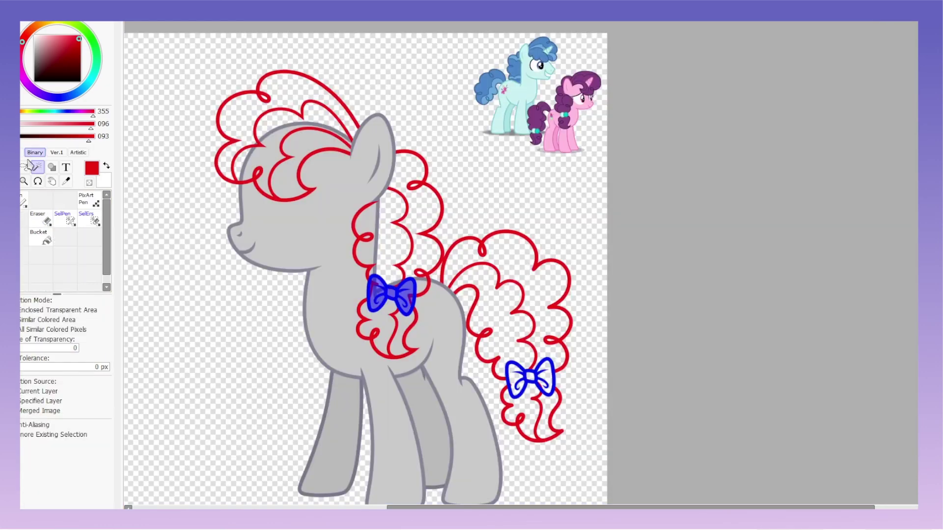
pyautogui.press('n')
# Paint light pink edging where the hair meets the ear and inside the mane's front outline, using a size 16 binary pen.
pyautogui.scroll(5, 355, 116)
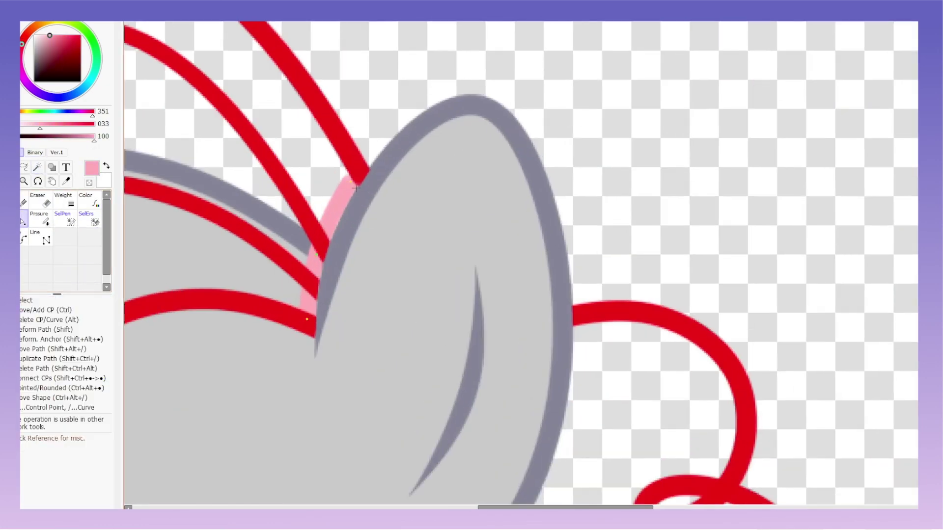
pyautogui.press('e')
pyautogui.scroll(-5, 314, 373)
pyautogui.press('n')
pyautogui.scroll(3, 321, 313)
pyautogui.scroll(1, 379, 238)
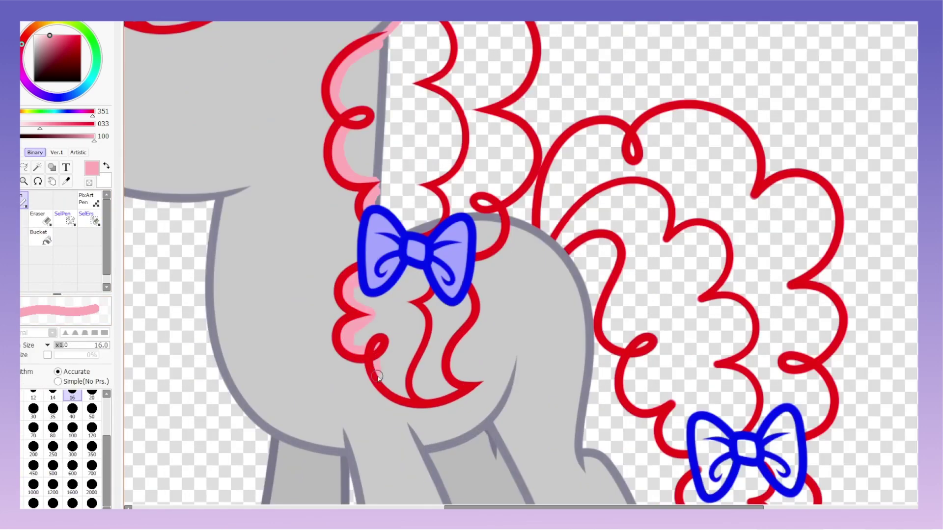
# Continue the light pink edging inside the mane's back outline, beneath the bow and around the tuft.
pyautogui.scroll(-4, 373, 356)
pyautogui.scroll(4, 361, 407)
pyautogui.press('g')
pyautogui.click(390, 249)
pyautogui.hotkey('ctrl', 'z')
pyautogui.press('n')
pyautogui.scroll(-1, 389, 249)
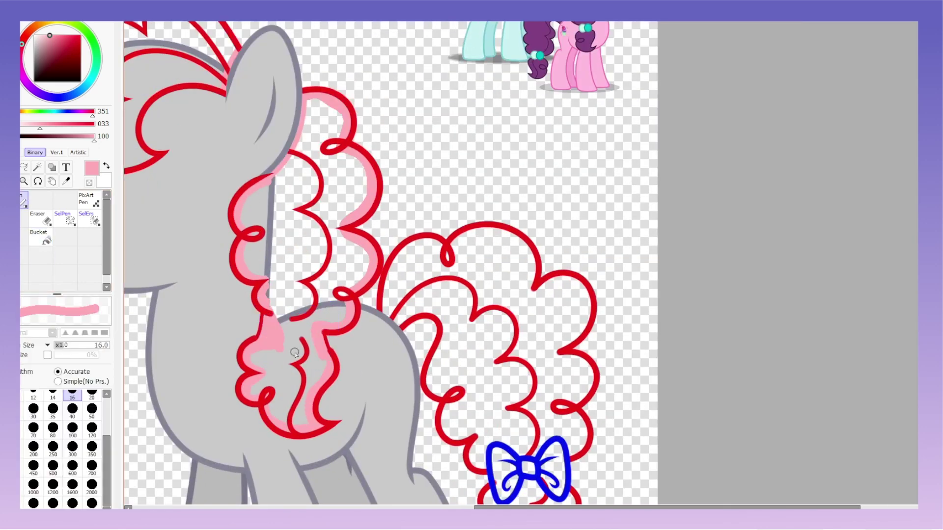
# Enlarge the brush to 35 and paint the inside of the neck mane light pink.
pyautogui.press('[')
pyautogui.press('[')
pyautogui.press('[')
pyautogui.press('[')
pyautogui.moveTo(313, 108); pyautogui.dragTo(295, 265)
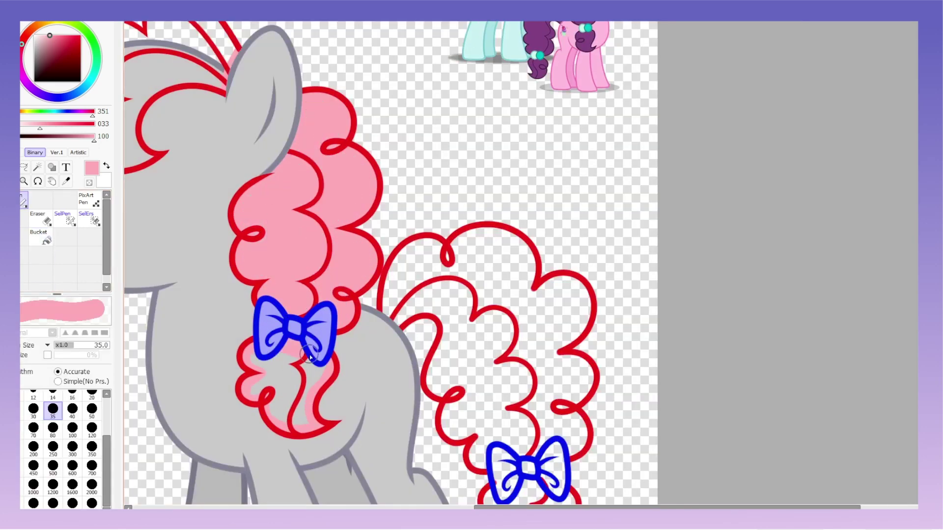
# Fill the forelock and the rest of the mane tuft with the same light pink.
pyautogui.scroll(-3, 314, 245)
pyautogui.scroll(4, 335, 146)
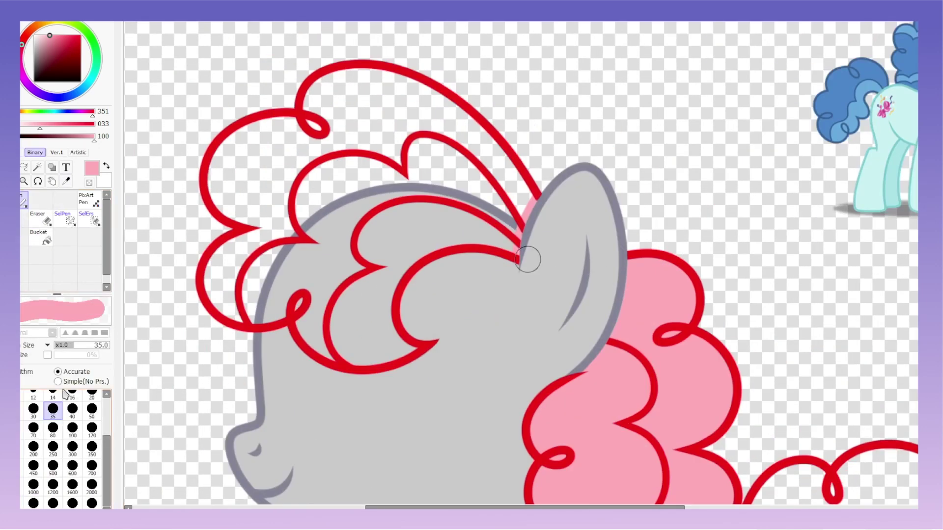
pyautogui.moveTo(249, 228); pyautogui.dragTo(304, 314)
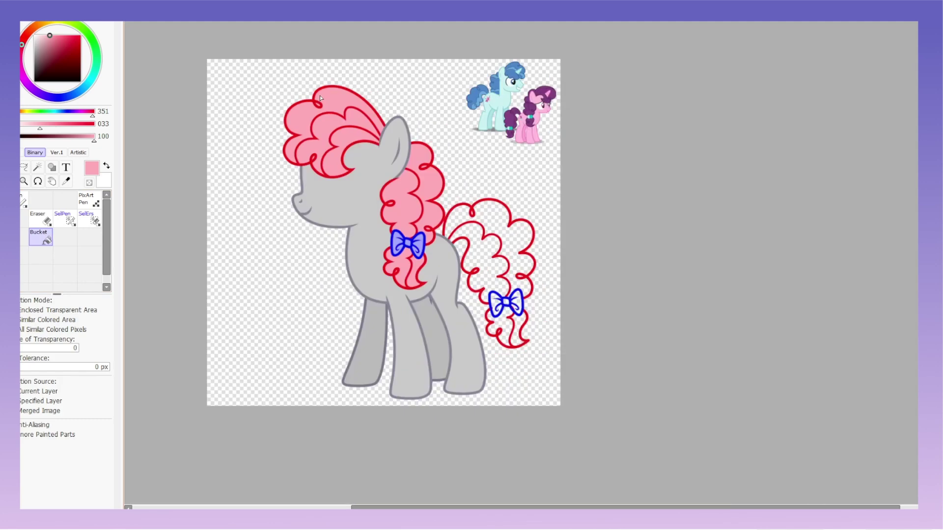
pyautogui.scroll(1, 360, 252)
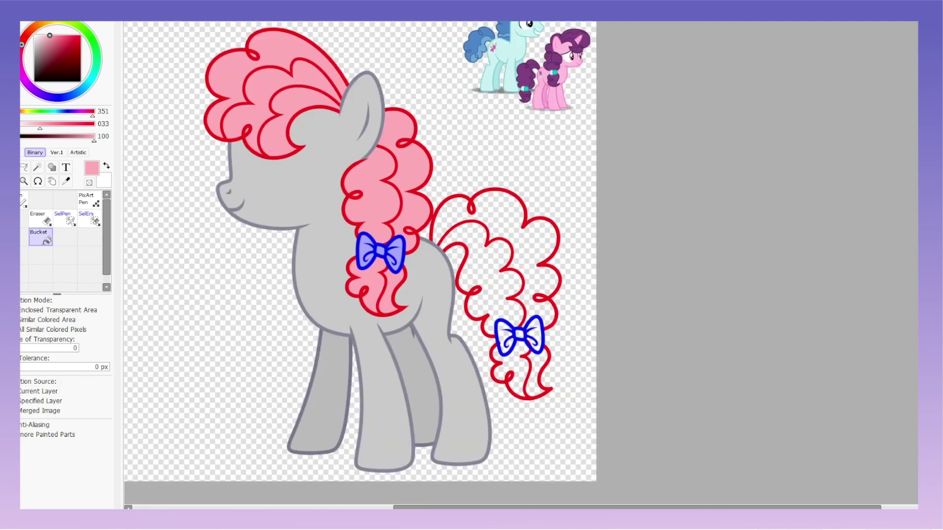
# Taper the curl tips along the tail's outer outline to sharp points with the size 7 pen and size 8 eraser.
pyautogui.scroll(3, 396, 263)
pyautogui.press('e')
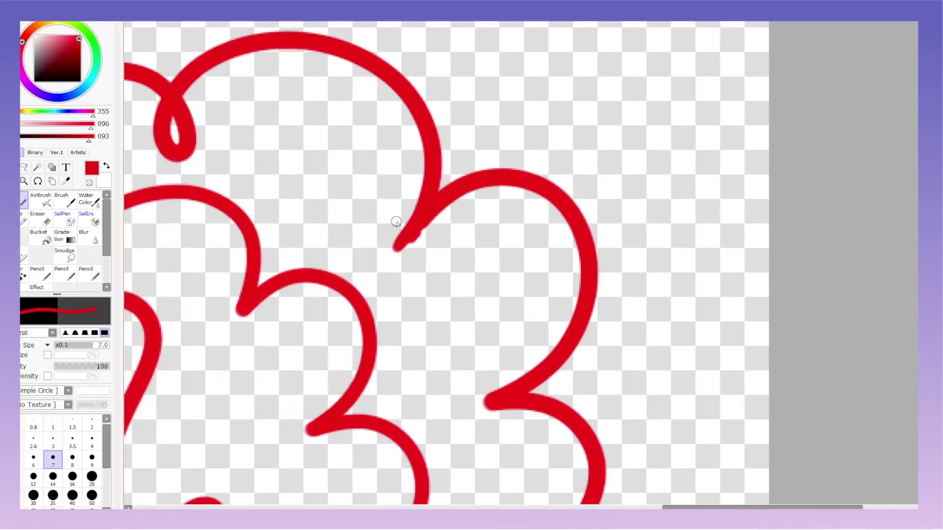
pyautogui.scroll(-2, 387, 147)
pyautogui.scroll(2, 393, 221)
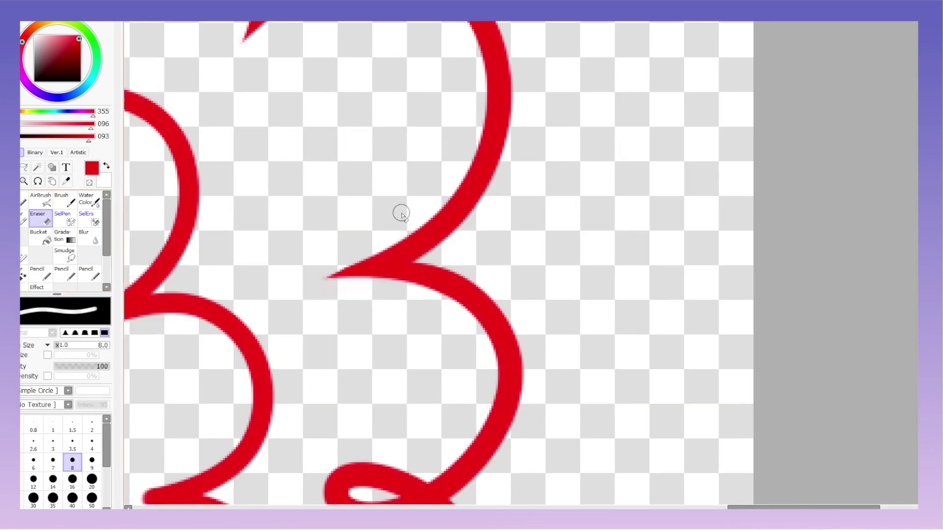
pyautogui.scroll(-1, 400, 212)
pyautogui.hotkey('ctrl', 'z')
pyautogui.scroll(-2, 223, 327)
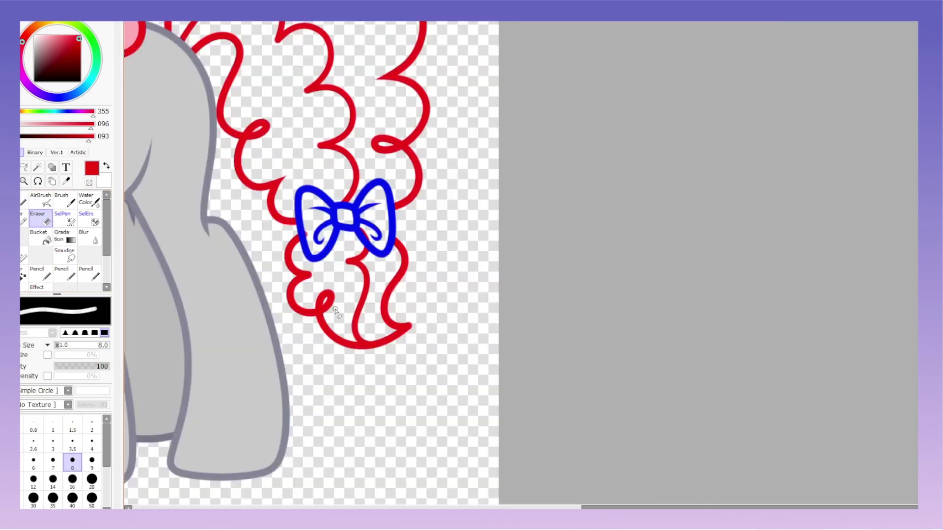
# Sharpen the curl tips of the tail tuft below the bow with the size 8 eraser.
pyautogui.scroll(3, 251, 214)
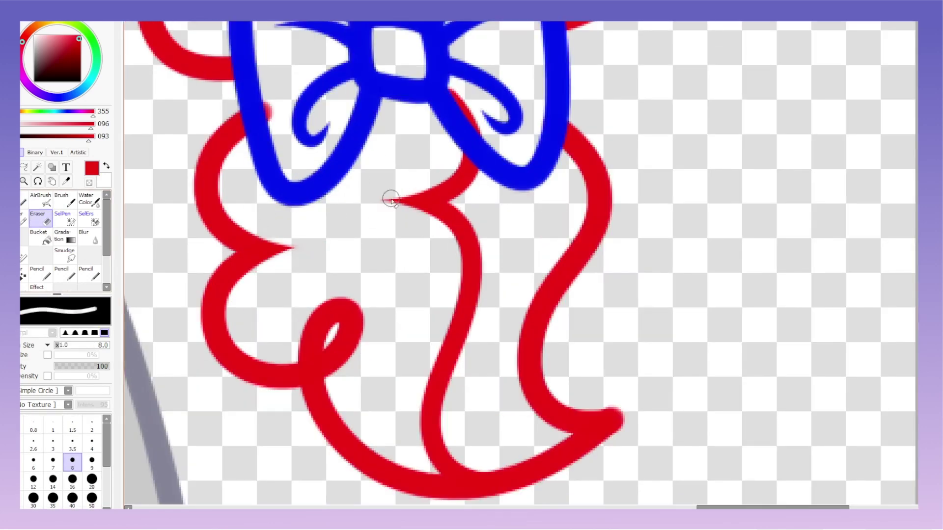
pyautogui.scroll(-2, 392, 199)
pyautogui.press('h')
# Taper the curl tips of the tail's inner lines to points, using the size 8 eraser and size 7 pen.
pyautogui.scroll(3, 295, 270)
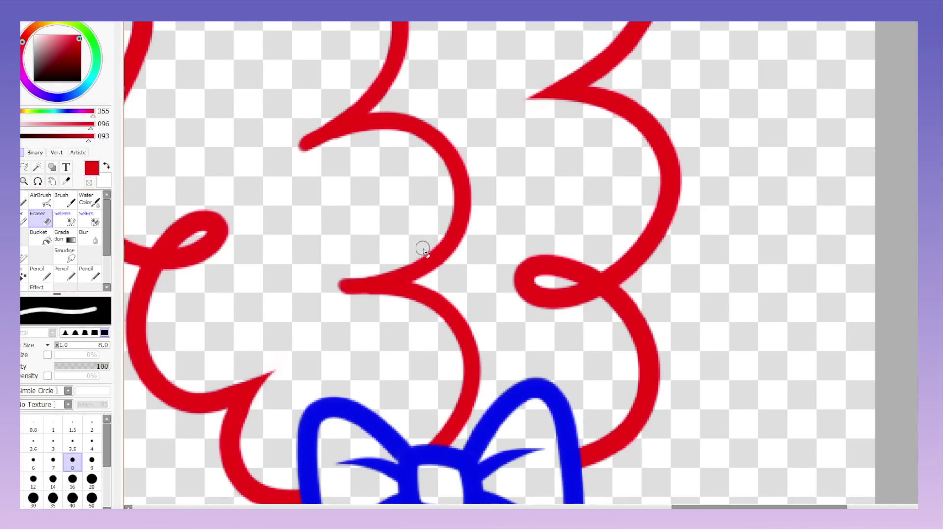
pyautogui.scroll(1, 438, 158)
pyautogui.scroll(-1, 352, 200)
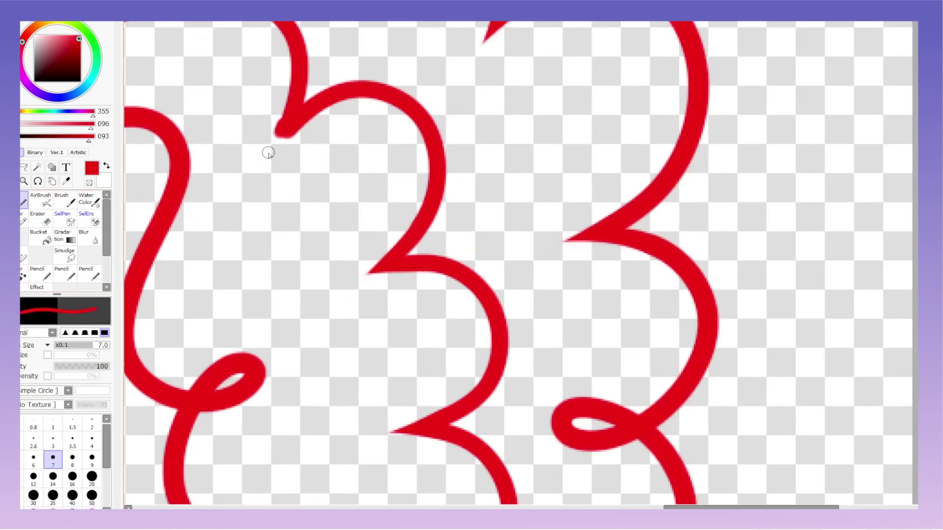
pyautogui.scroll(-3, 317, 131)
pyautogui.press('n')
pyautogui.scroll(3, 427, 402)
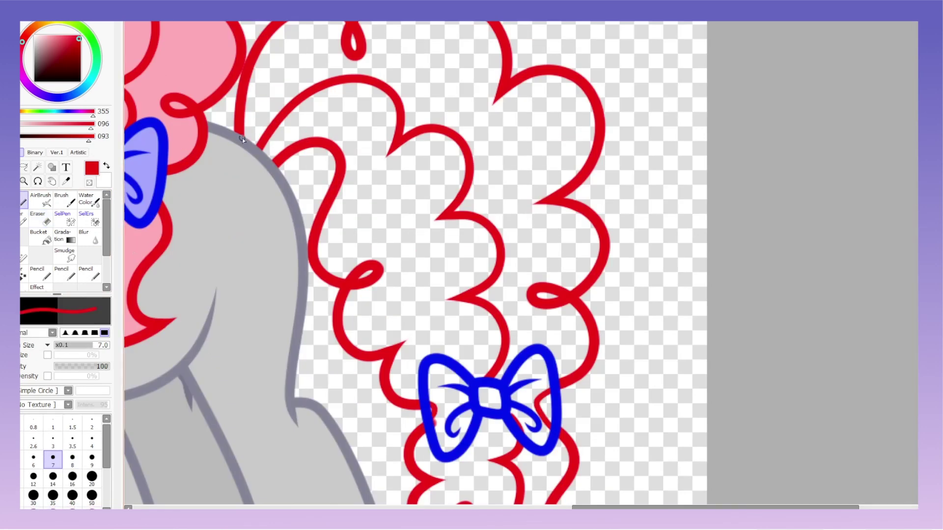
# Fill the whole tail with light pink and its bow with light blue-violet.
pyautogui.scroll(-2, 242, 140)
pyautogui.scroll(2, 392, 245)
pyautogui.click(89, 218)
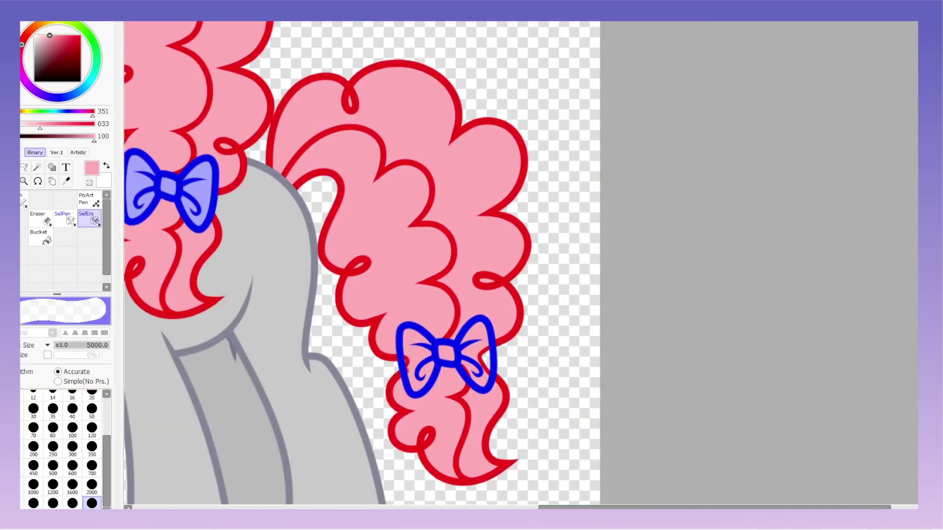
pyautogui.press('n')
pyautogui.scroll(-3, 475, 333)
pyautogui.scroll(1, 522, 285)
pyautogui.press('s')
# Paste the checkered swatch grid beside the pony and fill its columns with colors sampled from the blue reference pony.
pyautogui.hotkey('ctrl', 'v')
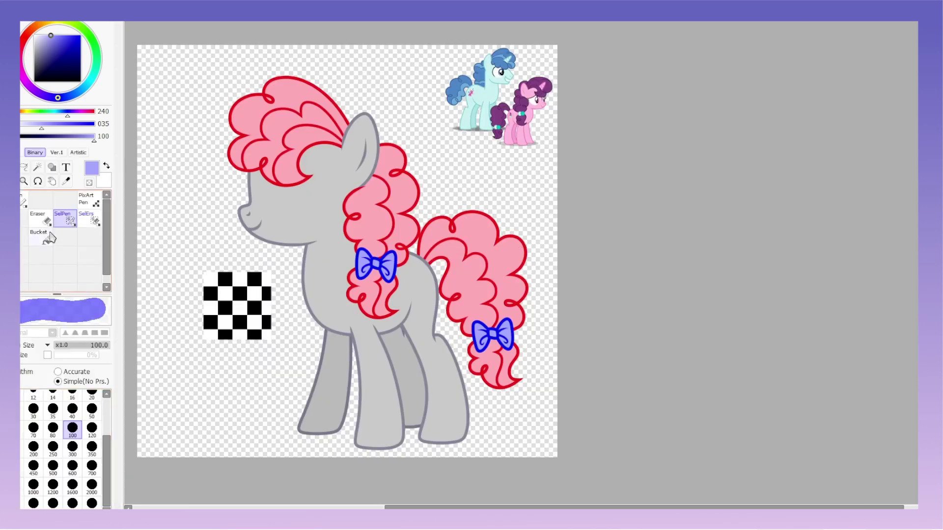
pyautogui.press('b')
pyautogui.keyDown('alt'); pyautogui.click(238, 305); pyautogui.keyUp('alt')
pyautogui.click(239, 305)
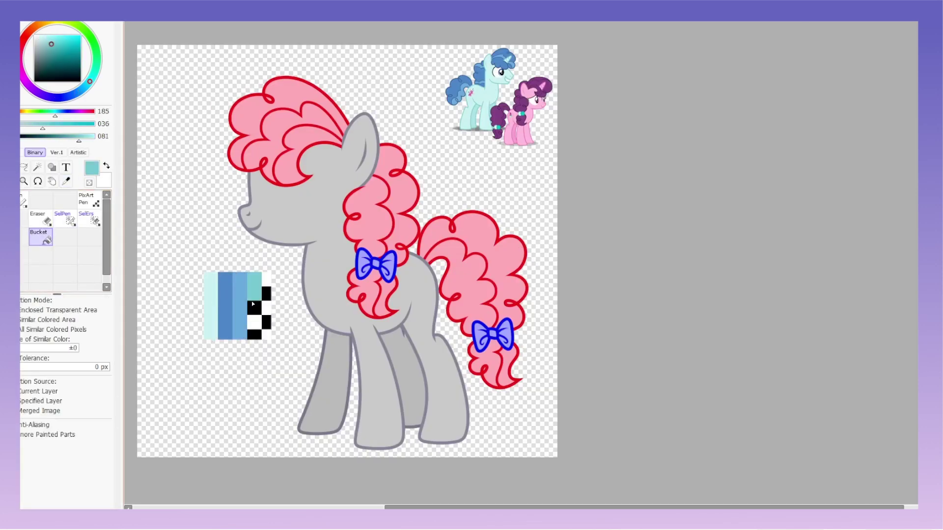
pyautogui.click(254, 304)
pyautogui.scroll(3, 492, 99)
pyautogui.scroll(-3, 344, 245)
# Rotate a copy of the striped swatch 90 degrees and fill its rows with colors sampled from the pink reference pony.
pyautogui.press('s')
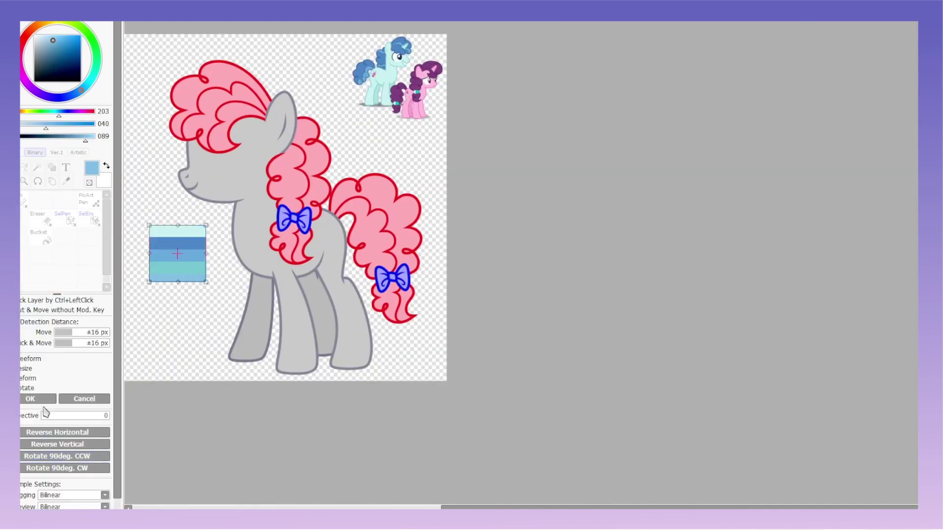
pyautogui.click(66, 181)
pyautogui.click(418, 74)
pyautogui.scroll(3, 455, 85)
pyautogui.press('b')
pyautogui.scroll(-2, 456, 85)
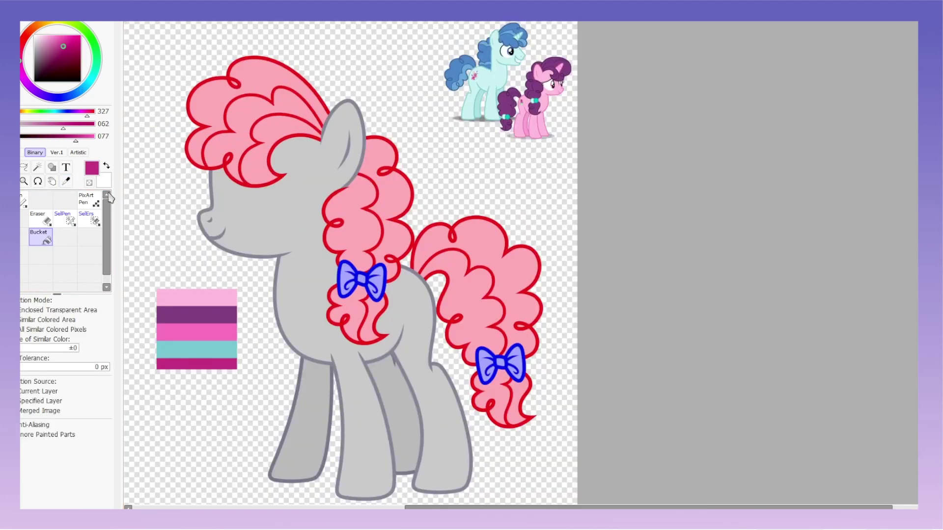
# Blend the pink pony's horizontal stripes over the blue pony's vertical stripes to form a mixed color grid.
pyautogui.press('b')
pyautogui.scroll(-2, 549, 36)
pyautogui.click(281, 347)
pyautogui.scroll(1, 167, 175)
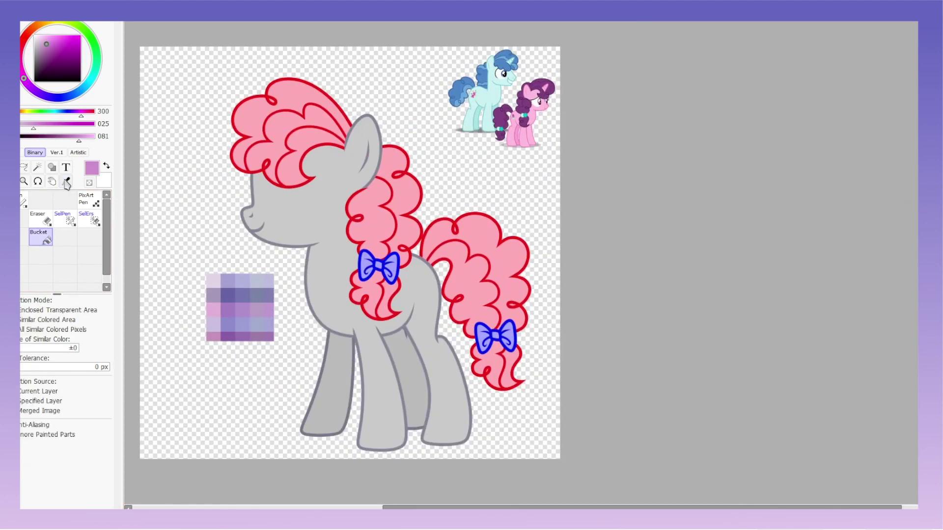
# Recolor the pony's body light purple, the far legs a darker shade, and the body outlines medium purple (HSV 273, 31, 73).
pyautogui.click(370, 318)
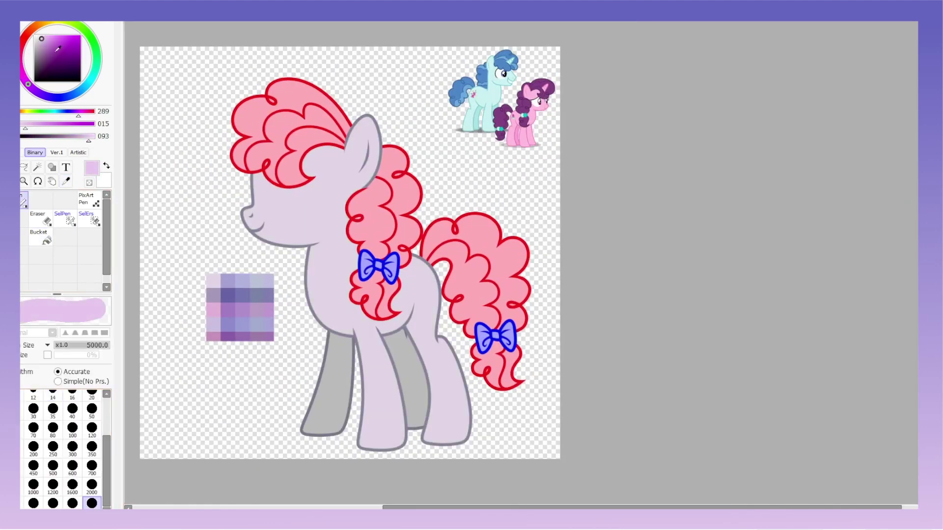
pyautogui.click(66, 181)
pyautogui.moveTo(76, 141); pyautogui.dragTo(72, 142)
pyautogui.press('n')
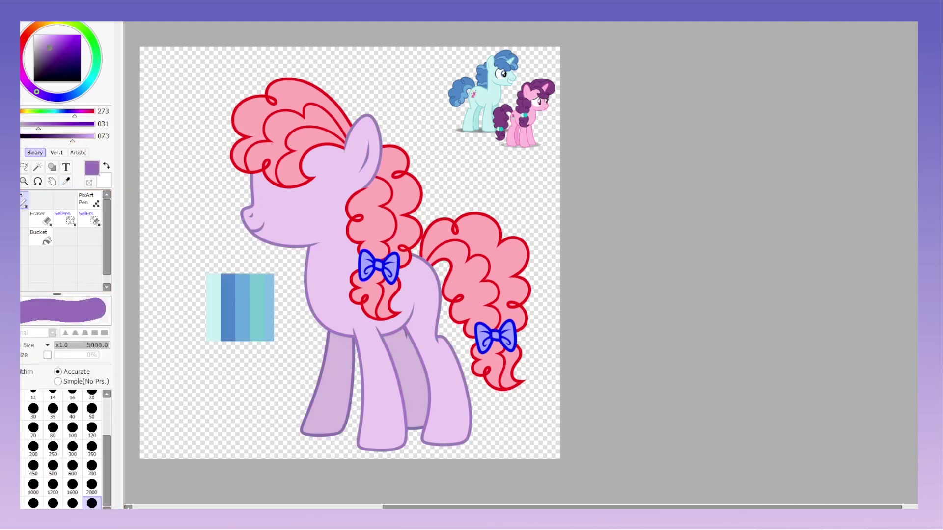
# Recolor the mane blue-violet (HSV 243, 36, 72) with dark purple outlines (HSV 257, 32, 51).
pyautogui.click(295, 122)
pyautogui.click(384, 212)
pyautogui.click(295, 122)
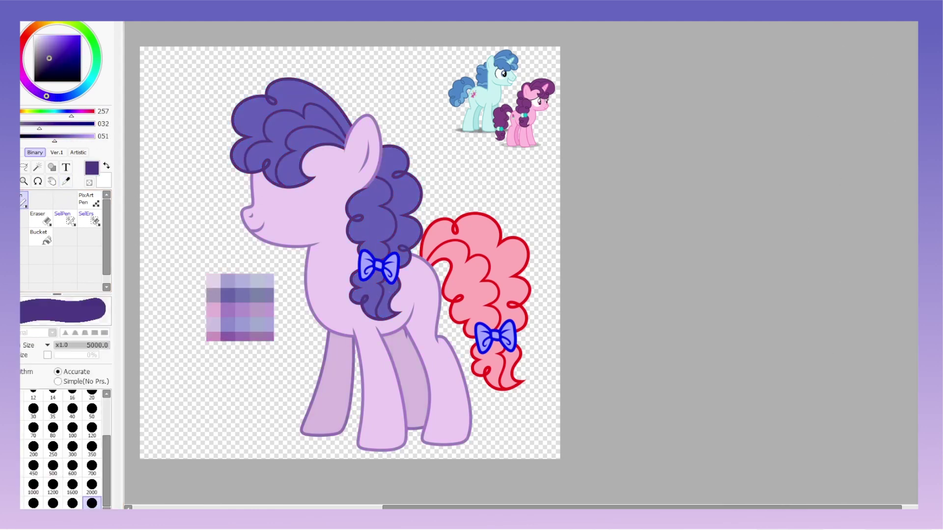
pyautogui.scroll(3, 383, 221)
pyautogui.moveTo(510, 290); pyautogui.dragTo(456, 263)
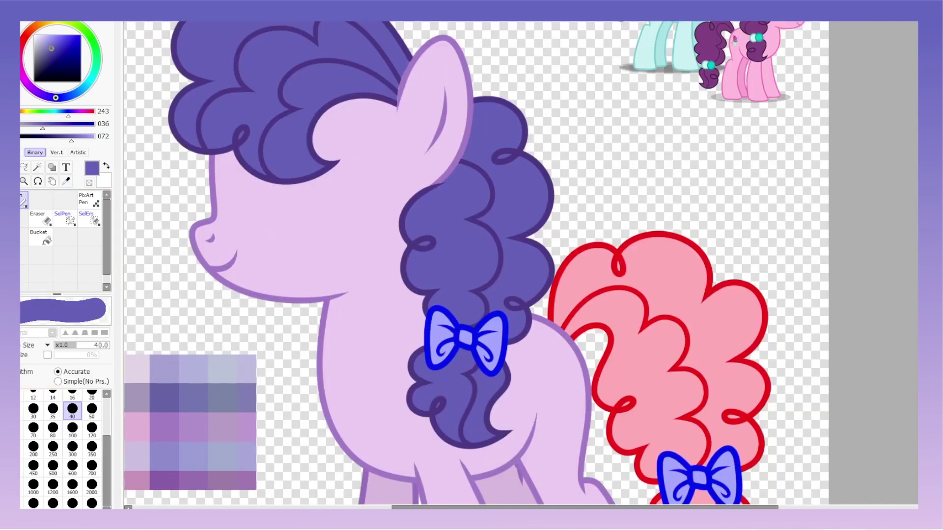
# Paint the middle section of the forelock purple (HSV 273, 28, 76), using brush sizes 40 and 12.
pyautogui.press('alt')
pyautogui.scroll(-3, 472, 265)
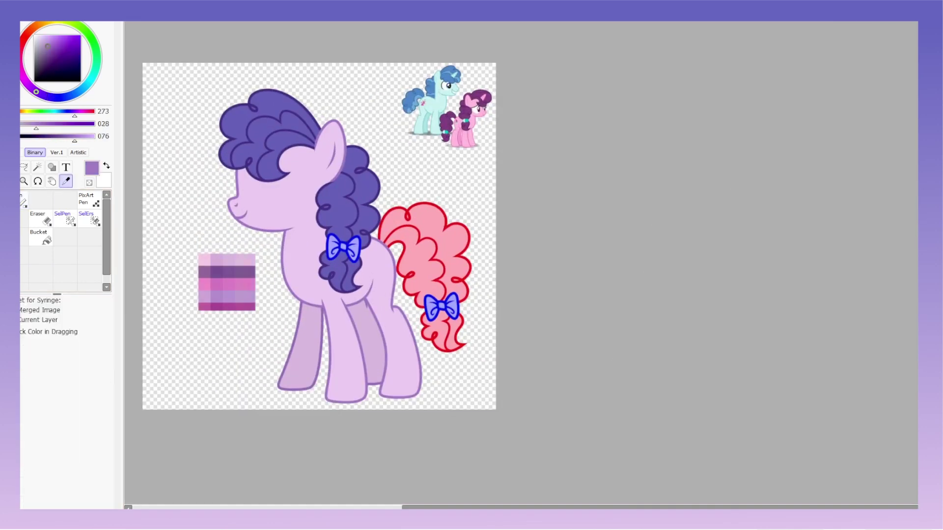
pyautogui.scroll(3, 179, 313)
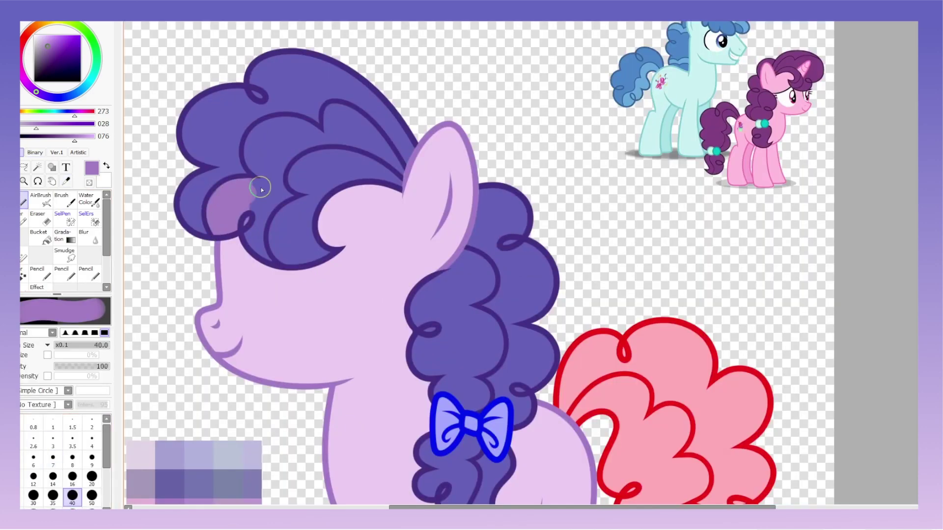
pyautogui.scroll(5, 384, 159)
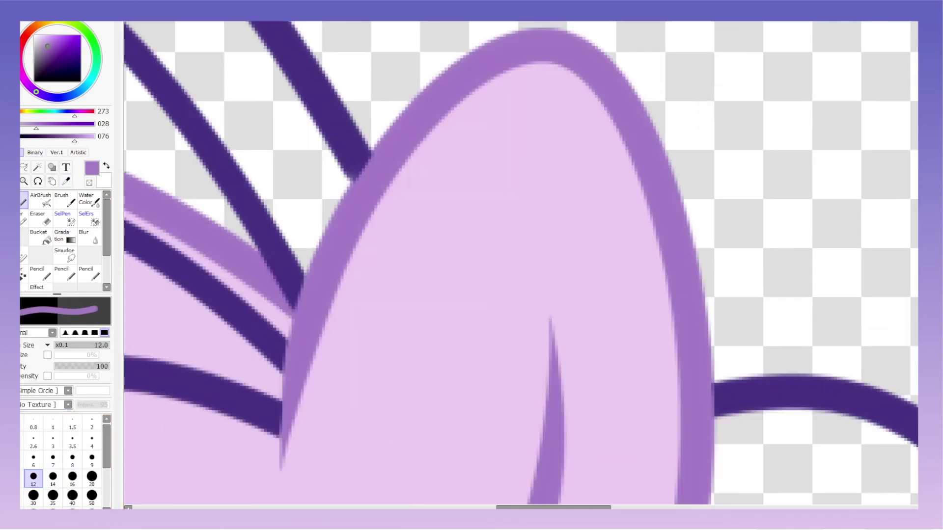
pyautogui.scroll(-5, 273, 336)
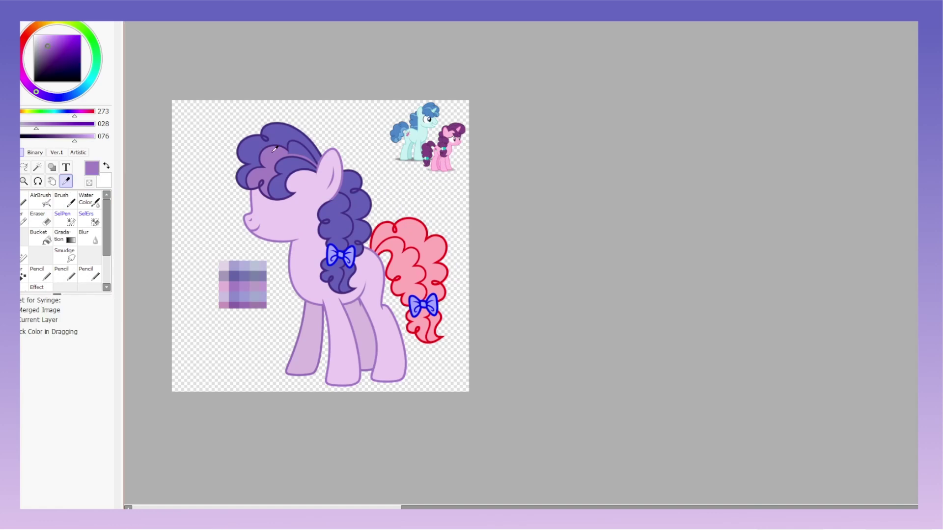
pyautogui.scroll(3, 527, 260)
pyautogui.scroll(-5, 527, 259)
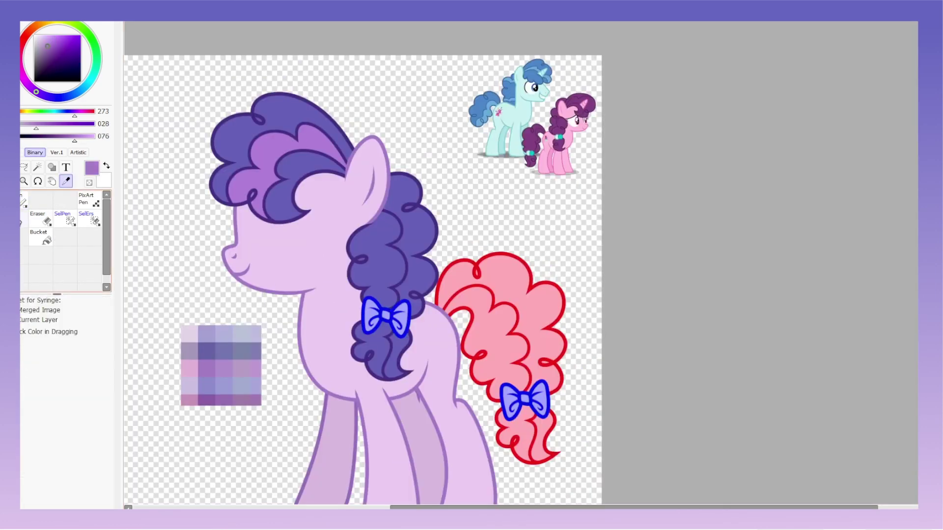
# Test a lighter purple outline around the forelock's purple section, and recolor the mane outlines dark purple (HSV 257, 37, 56).
pyautogui.scroll(5, 144, 169)
pyautogui.click(66, 44)
pyautogui.press('n')
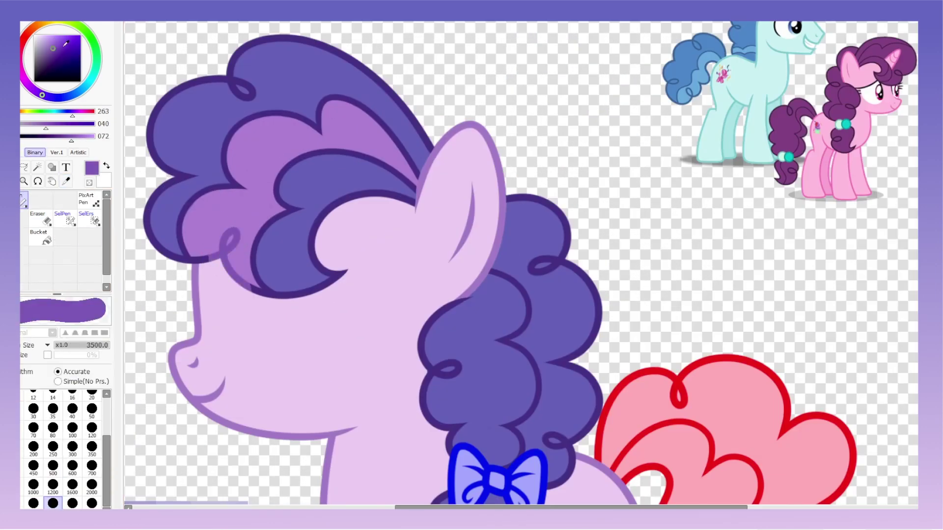
pyautogui.scroll(-2, 253, 158)
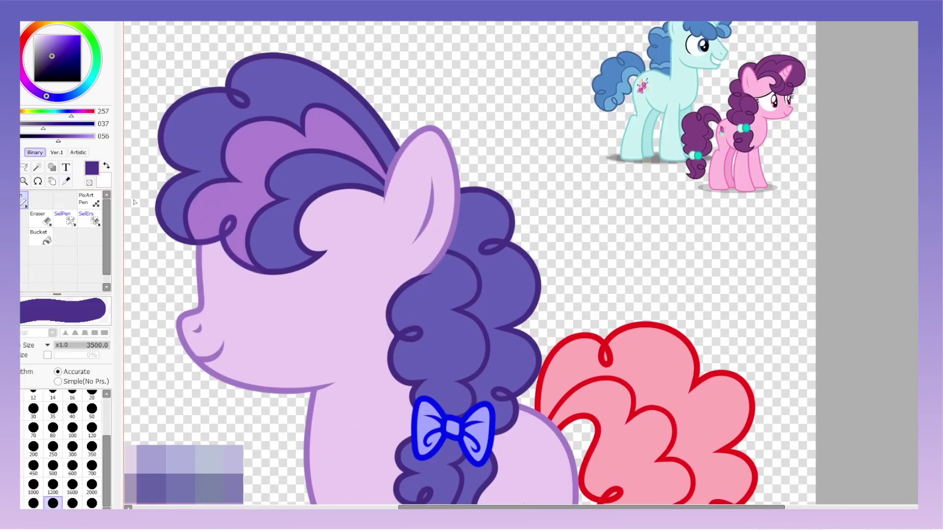
pyautogui.scroll(-1, 214, 137)
pyautogui.scroll(3, 213, 137)
pyautogui.press('n')
# Repaint the lines around the forelock's purple section with a size 40 brush and set their color to HSV 257, 39, 59.
pyautogui.scroll(-1, 310, 212)
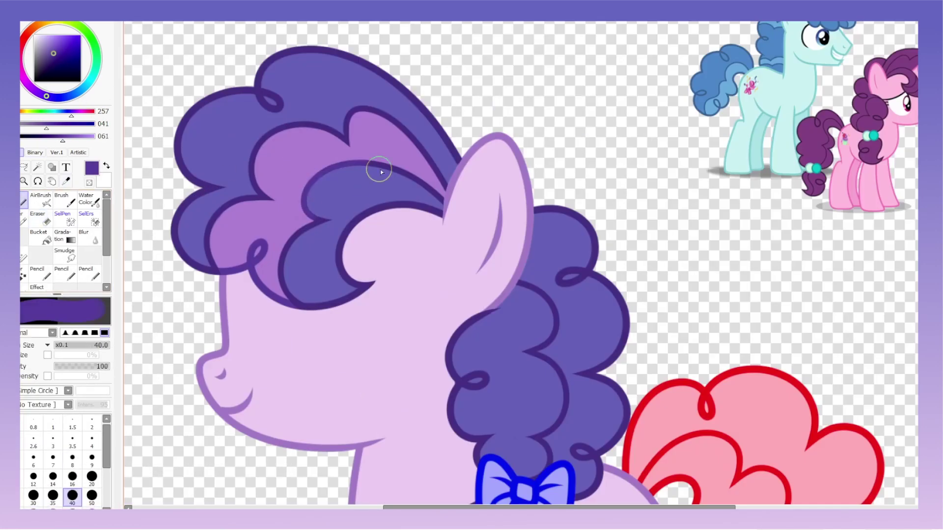
pyautogui.scroll(-5, 292, 286)
pyautogui.scroll(5, 210, 280)
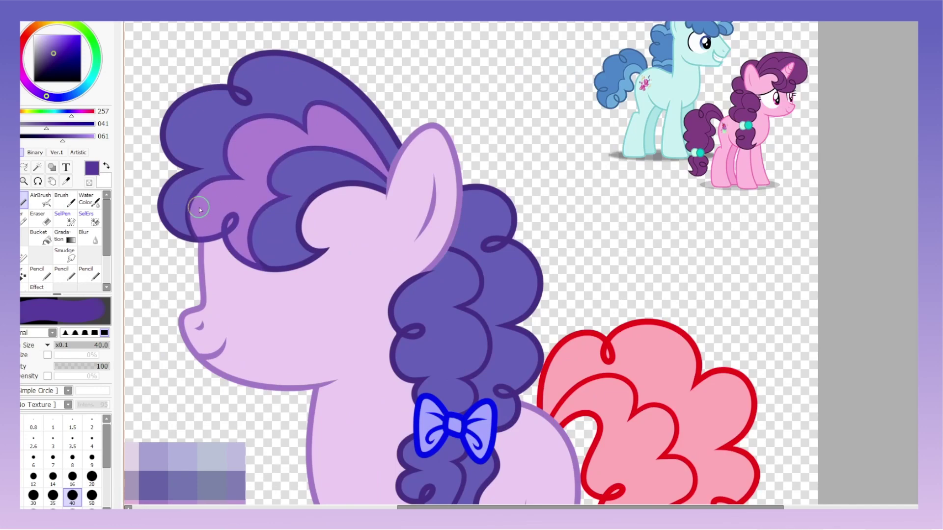
pyautogui.scroll(2, 209, 280)
pyautogui.press('e')
pyautogui.scroll(-5, 210, 280)
pyautogui.press('n')
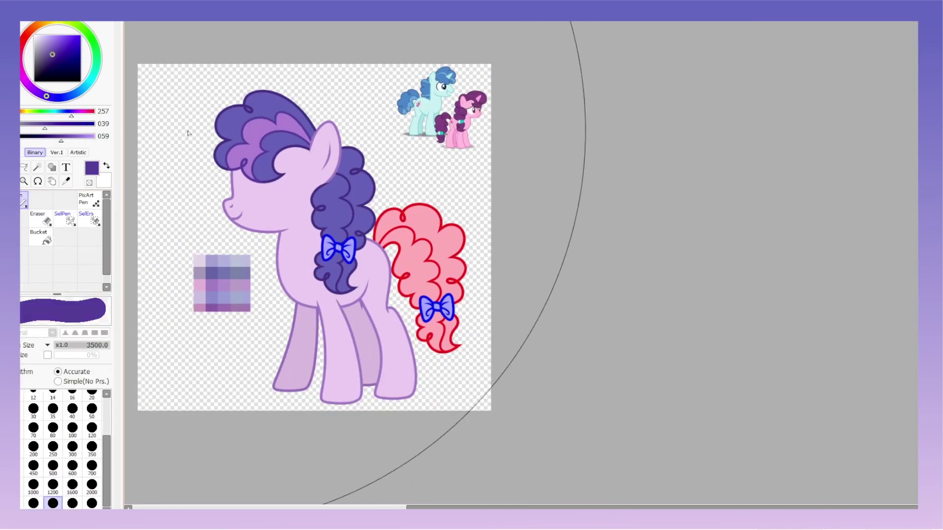
# Recolor the forelock's middle section a more muted purple (HSV 273, 33, 78).
pyautogui.scroll(3, 191, 133)
pyautogui.scroll(-4, 221, 148)
pyautogui.scroll(5, 245, 133)
pyautogui.scroll(-4, 272, 123)
pyautogui.keyDown('alt'); pyautogui.click(272, 123); pyautogui.keyUp('alt')
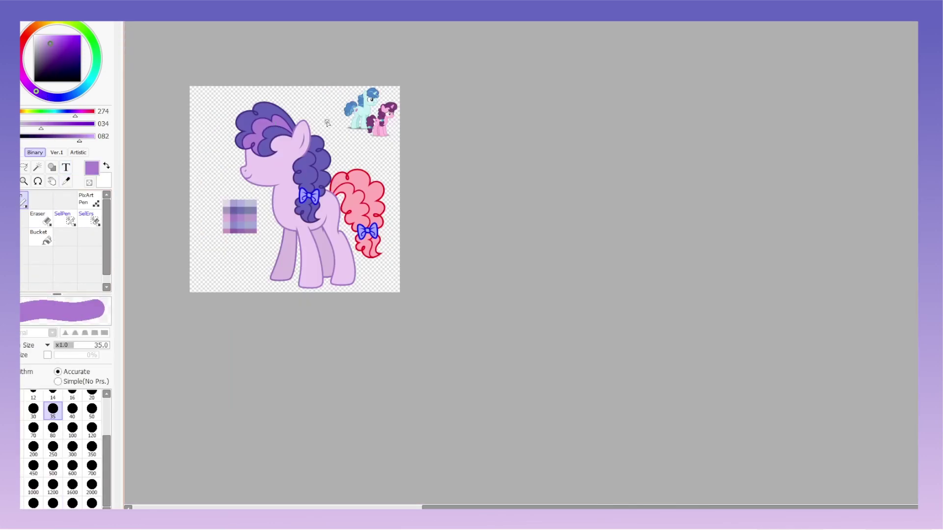
pyautogui.scroll(3, 273, 122)
pyautogui.keyDown('alt'); pyautogui.click(191, 286); pyautogui.keyUp('alt')
pyautogui.keyDown('alt'); pyautogui.click(192, 286); pyautogui.keyUp('alt')
pyautogui.scroll(-2, 378, 127)
pyautogui.scroll(4, 358, 165)
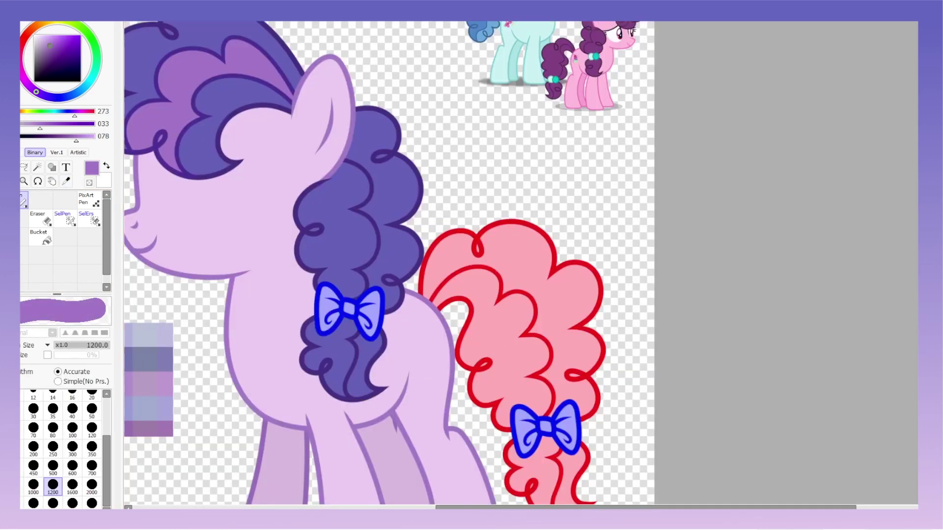
# Paint the front section of the neck mane and the tuft below its bow the same purple with a size 40 brush.
pyautogui.scroll(3, 328, 217)
pyautogui.keyDown('alt'); pyautogui.click(295, 155); pyautogui.keyUp('alt')
pyautogui.moveTo(354, 422)
pyautogui.mouseDown()
pyautogui.moveTo(415, 232)
pyautogui.moveTo(420, 157)
pyautogui.mouseUp()
pyautogui.scroll(-3, 360, 224)
pyautogui.scroll(-2, 373, 257)
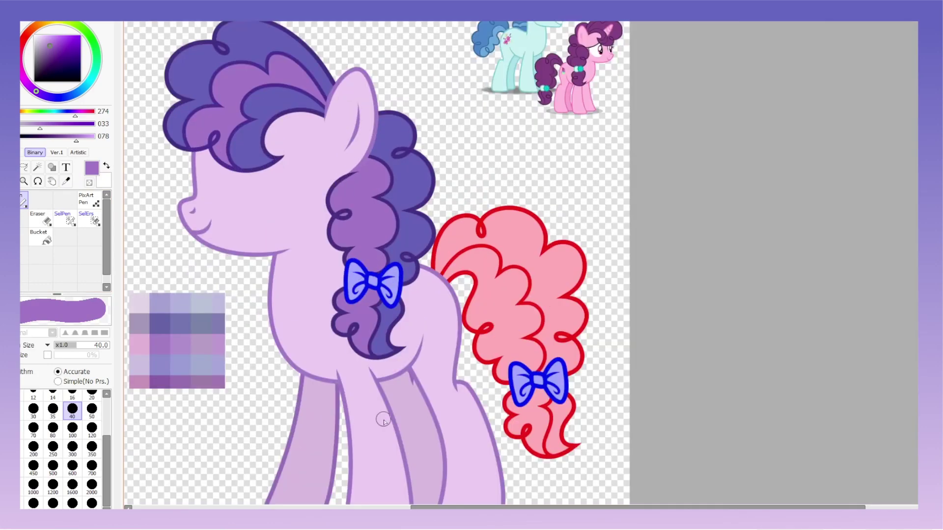
# Recolor the mane's purple sections lighter blue-violet and set their outlines to dark purple (HSV 257, 44, 61).
pyautogui.scroll(4, 153, 166)
pyautogui.keyDown('alt'); pyautogui.click(152, 166); pyautogui.keyUp('alt')
pyautogui.scroll(-2, 374, 265)
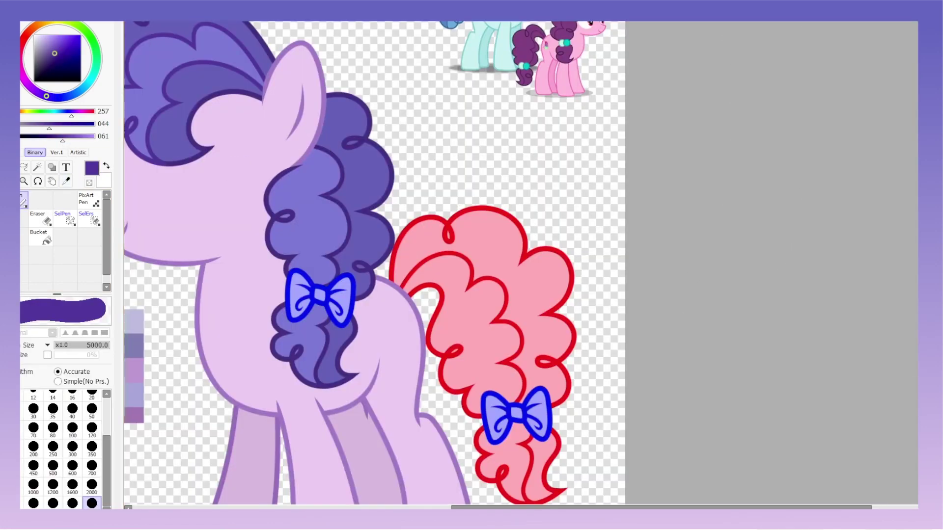
pyautogui.scroll(2, 375, 306)
pyautogui.scroll(-4, 375, 305)
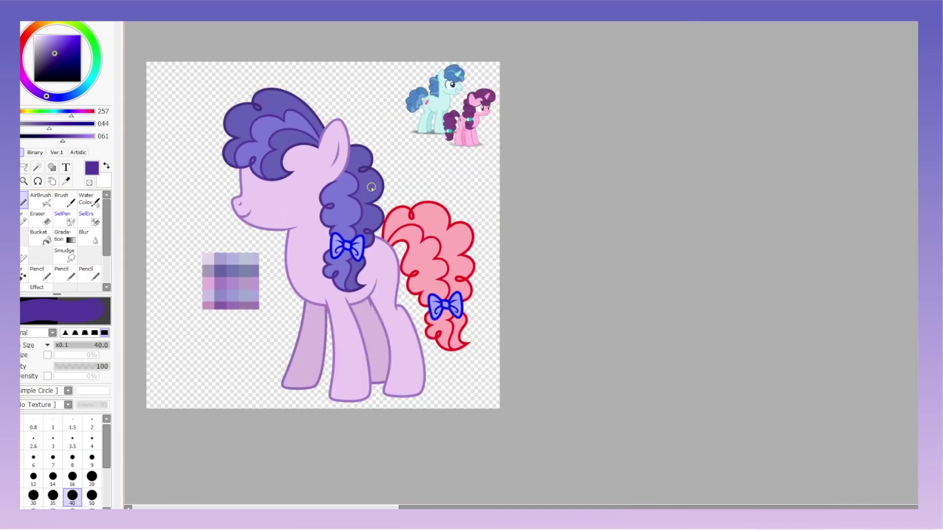
# Recolor the mane's bow pinkish purple with darker purple outlines, and brighten the inner mane outlines to HSV 256, 48, 66.
pyautogui.keyDown('alt'); pyautogui.click(344, 212); pyautogui.keyUp('alt')
pyautogui.click(34, 153)
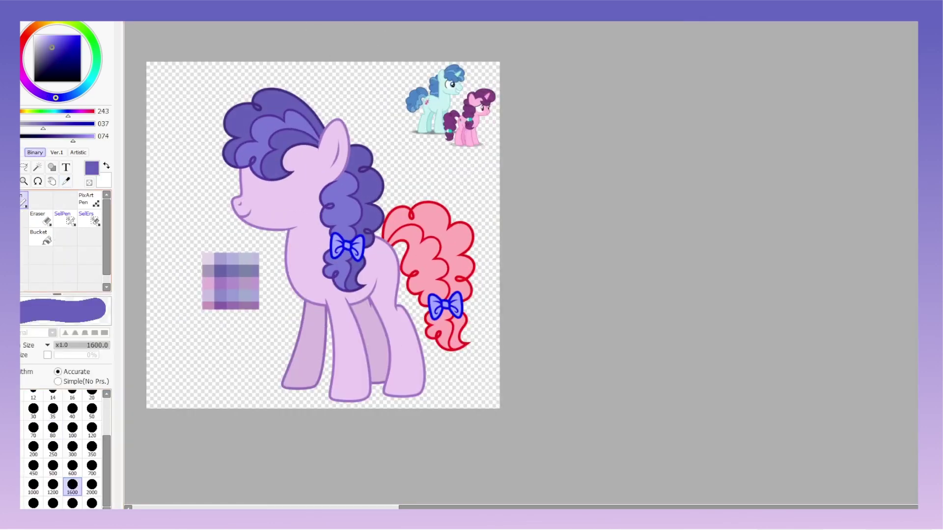
pyautogui.scroll(2, 346, 247)
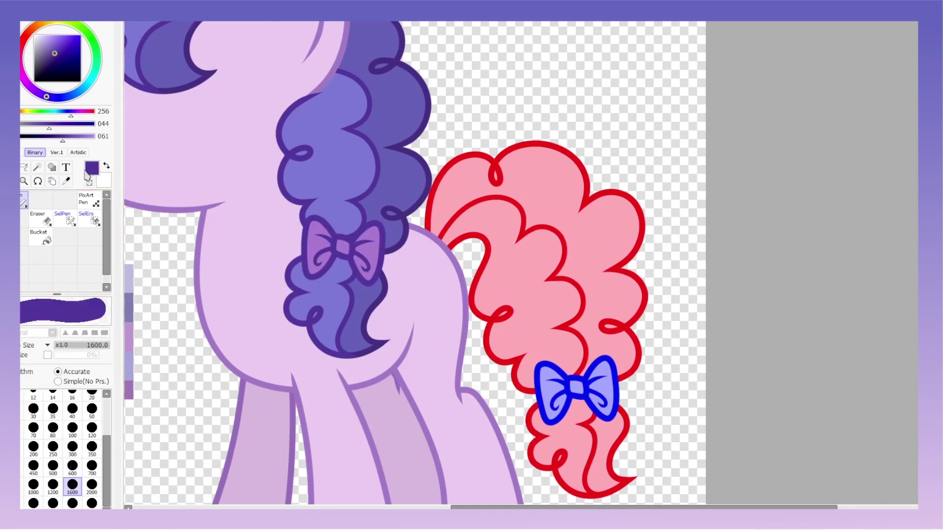
pyautogui.scroll(-2, 320, 170)
pyautogui.scroll(-1, 224, 25)
pyautogui.moveTo(223, 25); pyautogui.dragTo(446, 186)
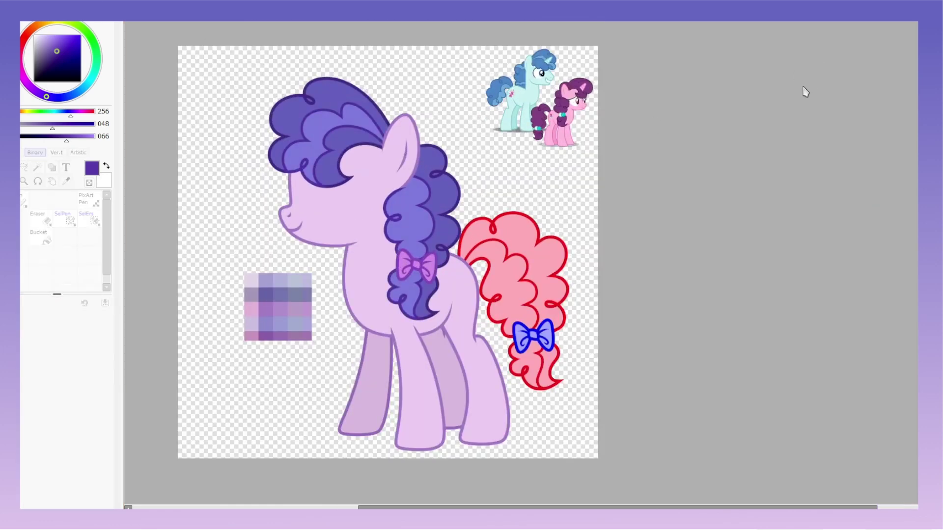
# Paint the tail's inner front section lighter blue-violet (HSV 243, 40, 86) with a size 80 brush.
pyautogui.scroll(-2, 351, 197)
pyautogui.click(66, 181)
pyautogui.scroll(4, 352, 198)
pyautogui.click(351, 197)
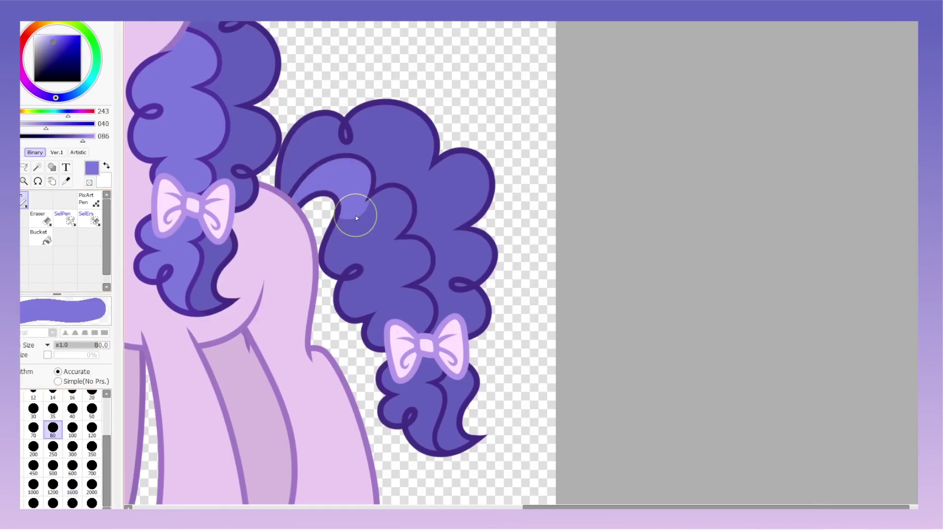
pyautogui.moveTo(322, 198); pyautogui.dragTo(392, 218)
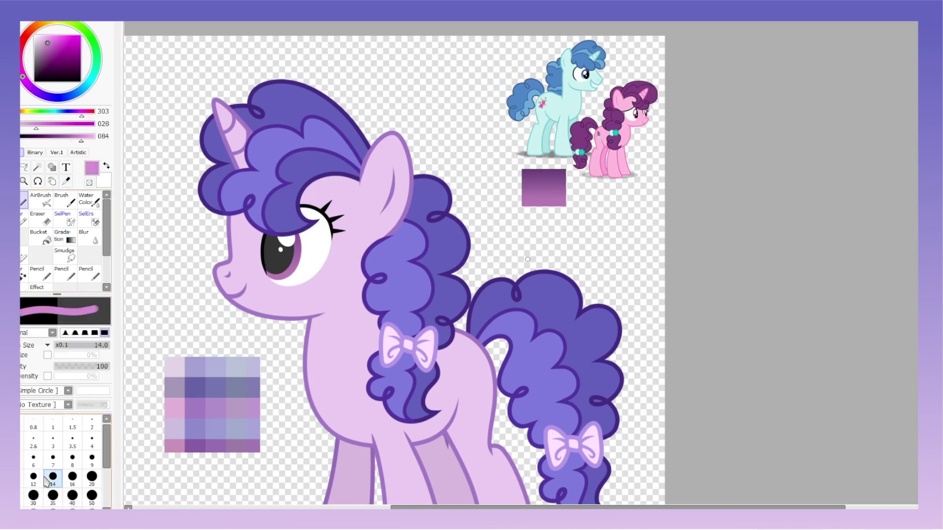
# Scale down the copy of the cupcake cutie mark and fit it on the pony's flank.
pyautogui.scroll(2, 328, 253)
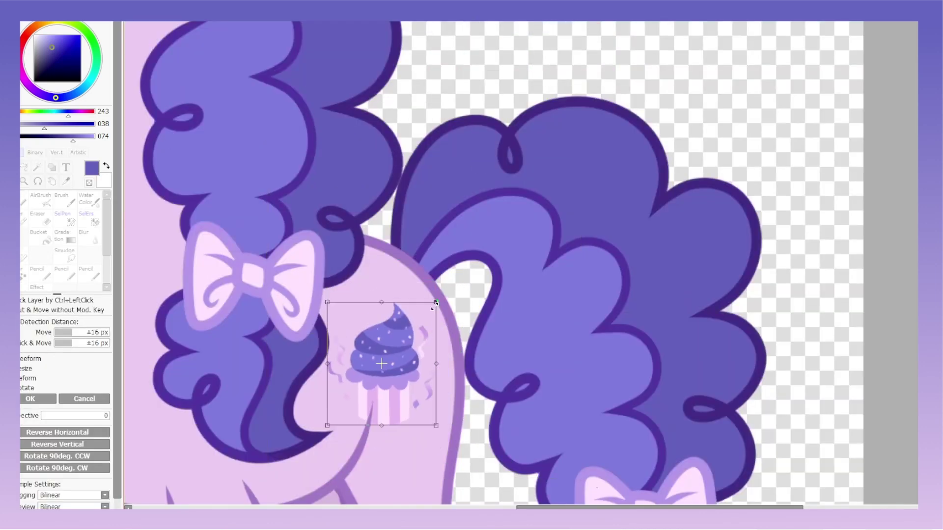
pyautogui.moveTo(444, 309); pyautogui.dragTo(451, 321)
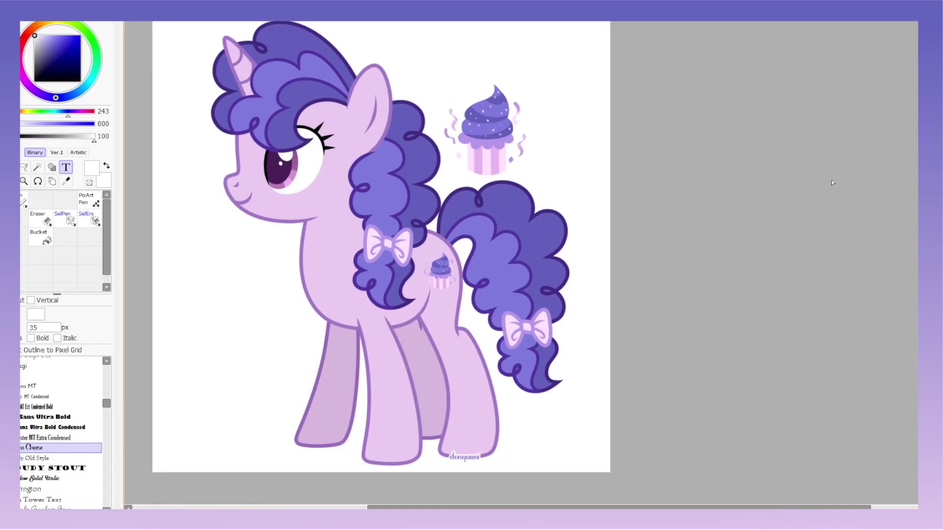
pyautogui.scroll(1, 127, 420)
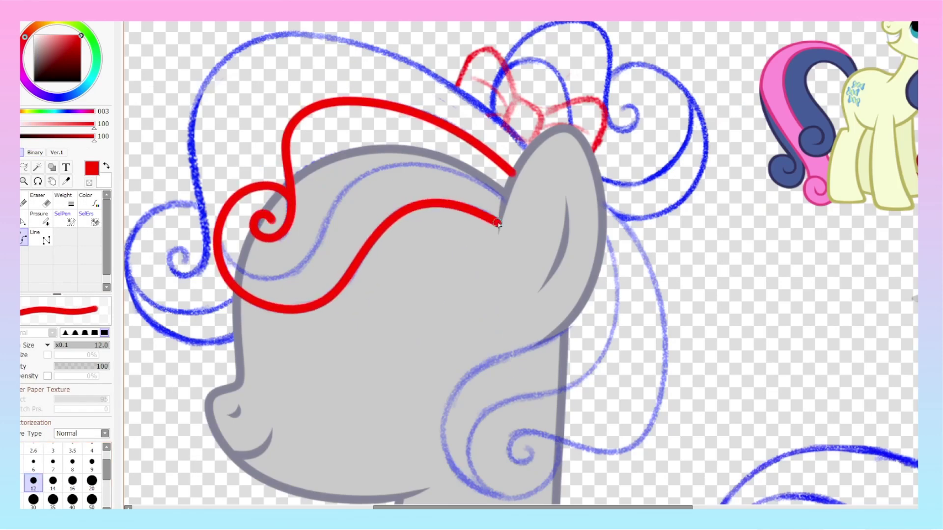
# Ink the forelock's inner strand and the curled lock behind the ear in red, with size 12 outlines and size 10 inner lines.
pyautogui.press('[')
pyautogui.press('ctrl')
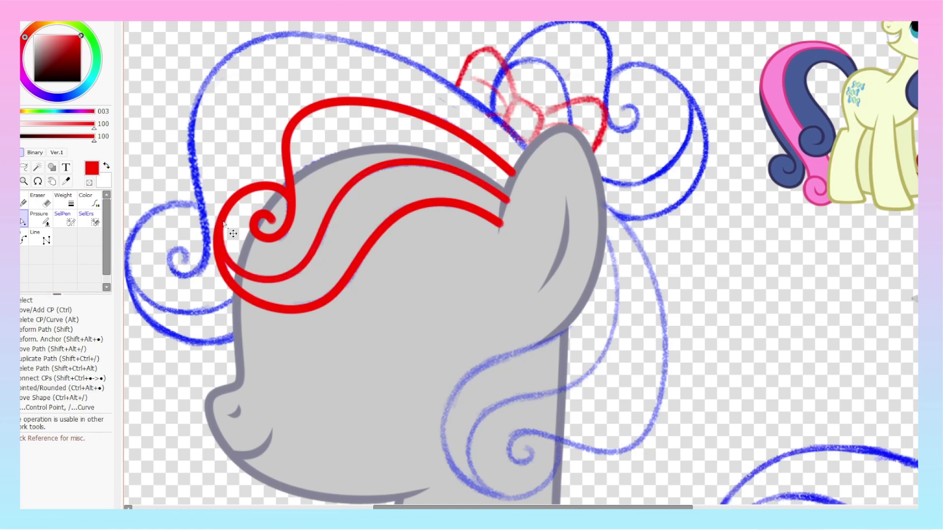
pyautogui.moveTo(621, 251); pyautogui.dragTo(464, 208)
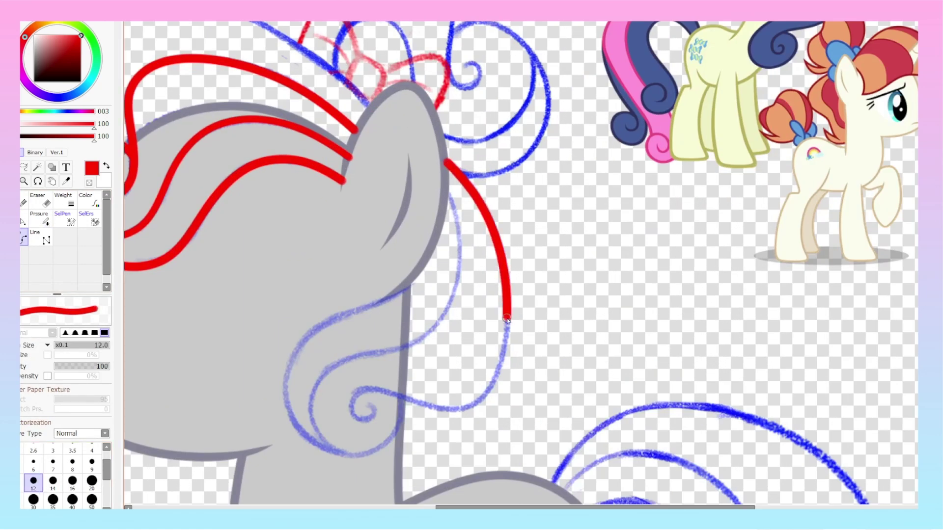
pyautogui.click(445, 411)
pyautogui.click(364, 391)
pyautogui.press('ctrl')
pyautogui.press('ctrl')
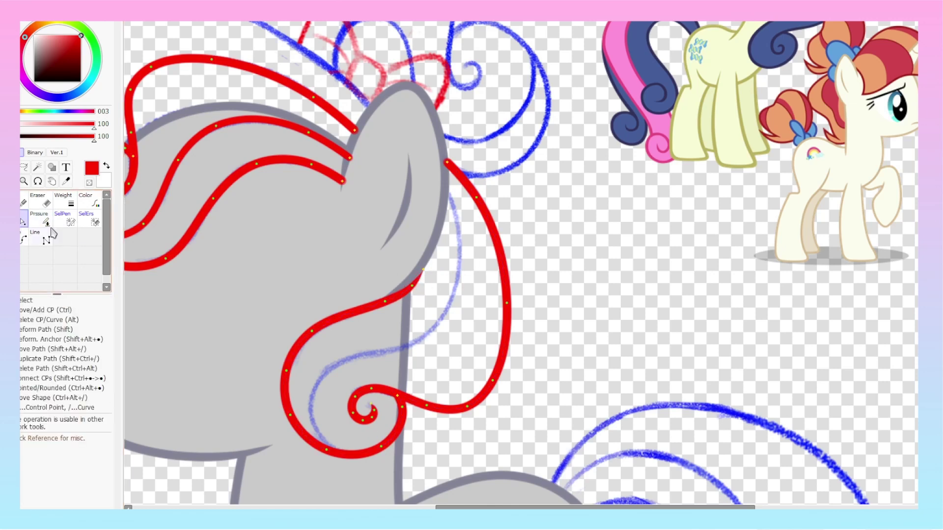
pyautogui.press('ctrl')
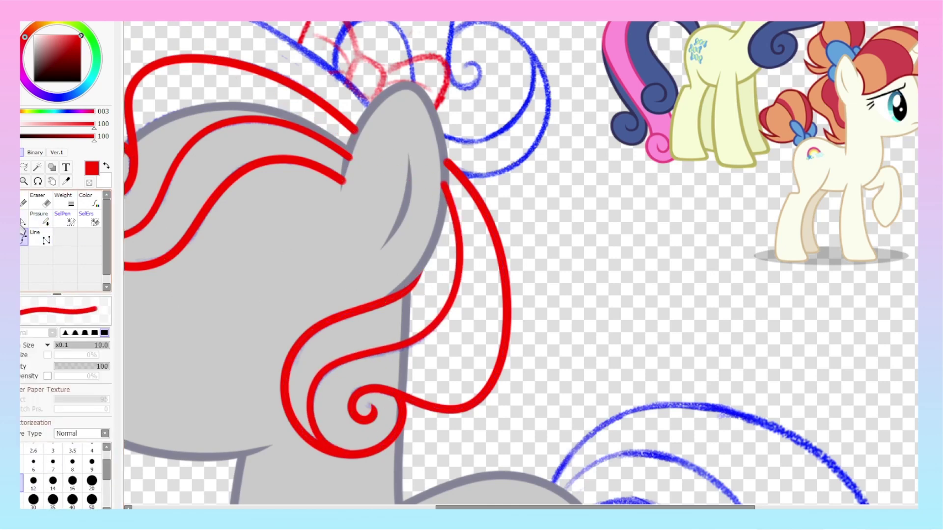
# Ink the large upper bang and its front spiral curl in red at size 12, and add the curl's inner strand line.
pyautogui.scroll(-3, 165, 156)
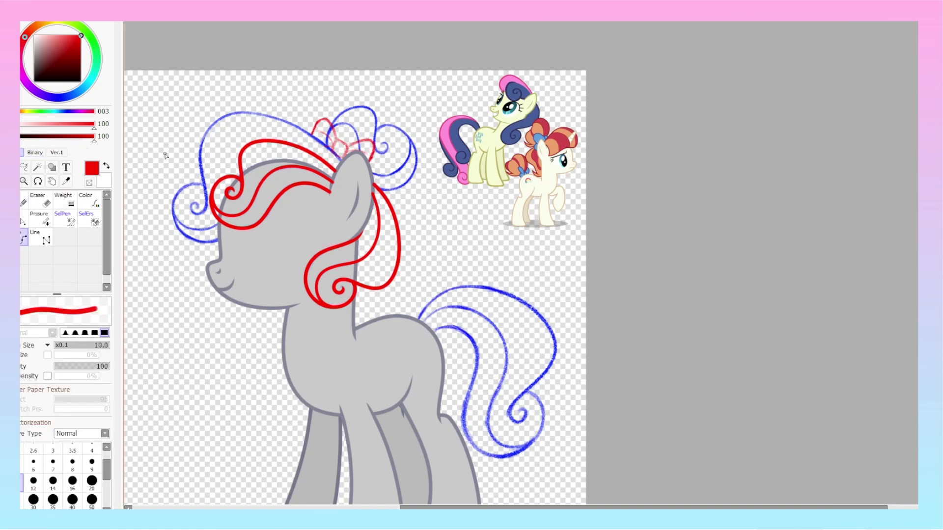
pyautogui.scroll(3, 165, 156)
pyautogui.press(']')
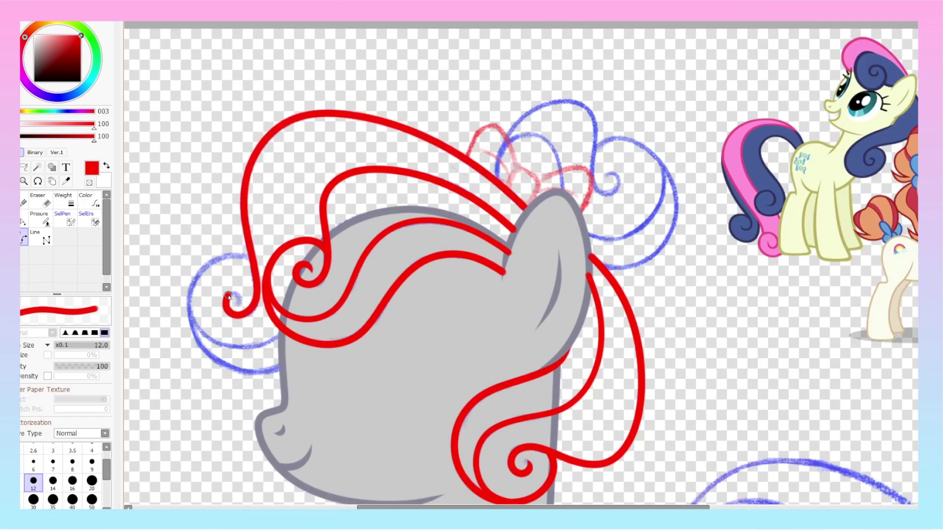
pyautogui.press('p')
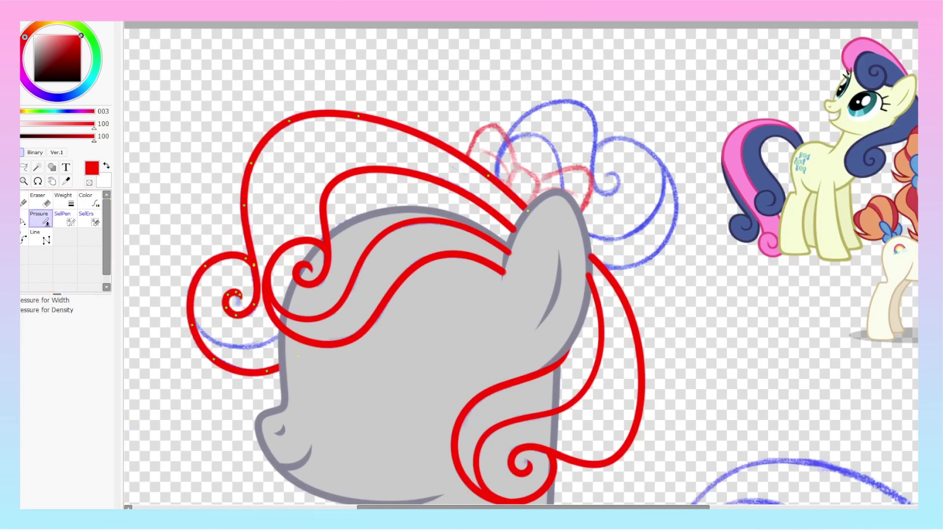
pyautogui.scroll(2, 192, 355)
pyautogui.press('n')
pyautogui.doubleClick(307, 378)
pyautogui.click(23, 222)
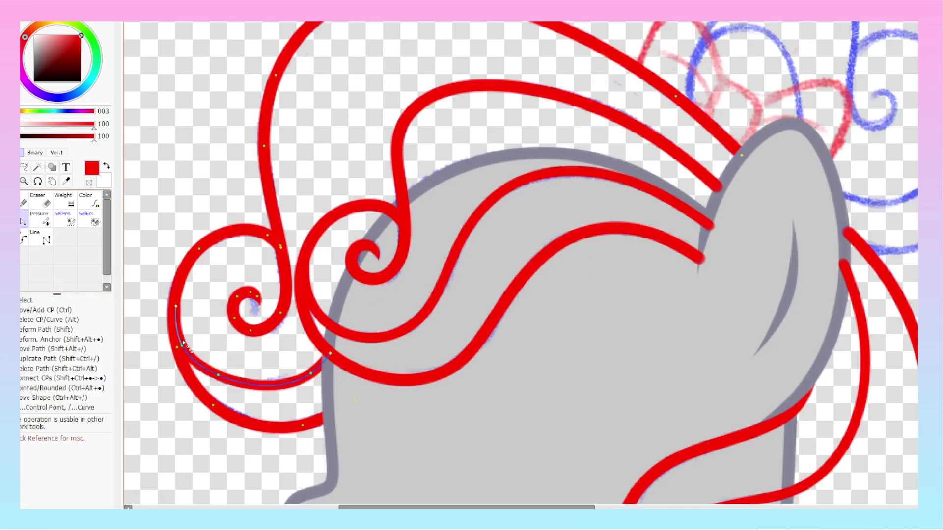
# Ink the tail's upper outline down into its spiral curl with a size 12 red curve.
pyautogui.press('n')
pyautogui.scroll(-4, 215, 378)
pyautogui.scroll(4, 204, 193)
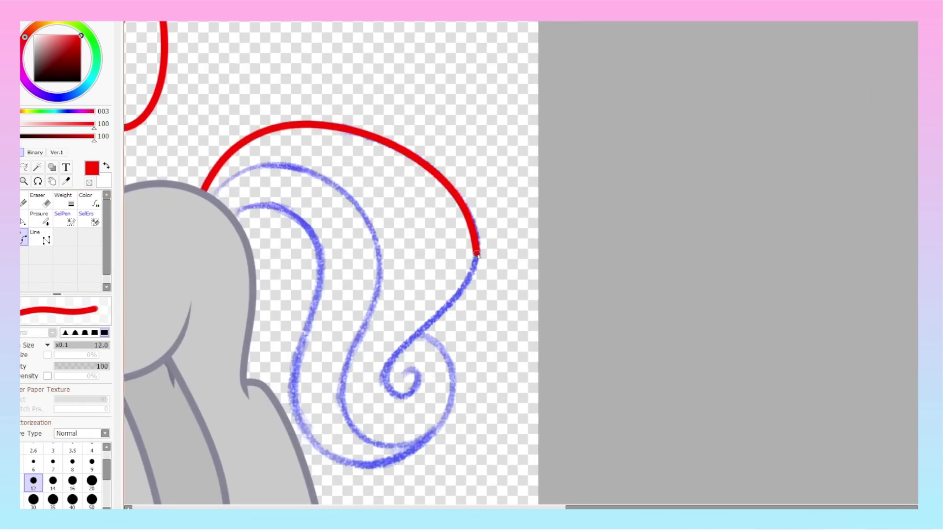
pyautogui.scroll(-1, 263, 347)
pyautogui.scroll(3, 263, 347)
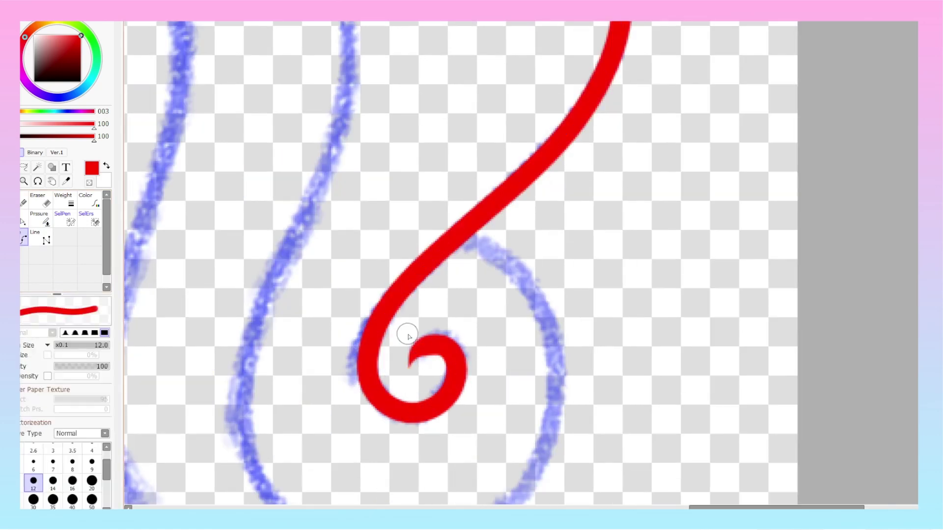
pyautogui.scroll(-2, 109, 311)
# Ink the tail's lower outline around the curl and add its inner strand line at size 10.
pyautogui.click(254, 201)
pyautogui.click(325, 219)
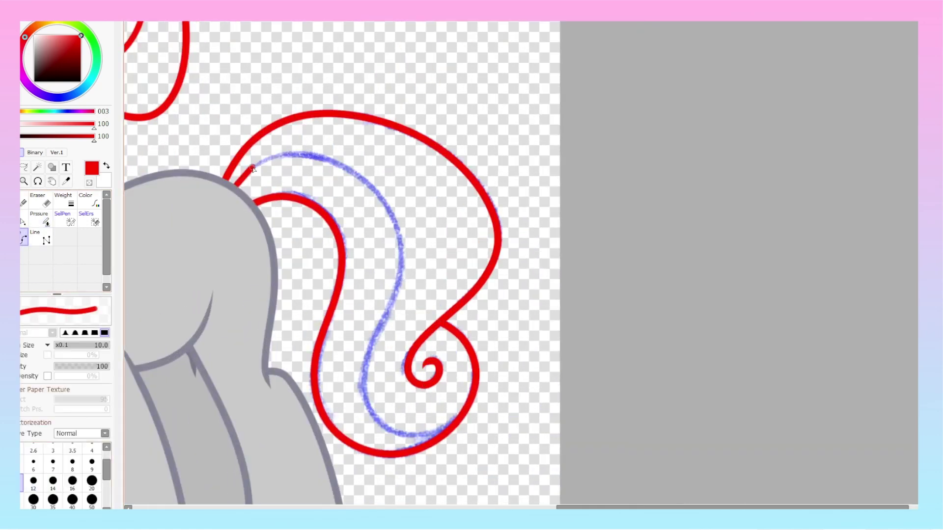
pyautogui.scroll(-1, 293, 319)
pyautogui.scroll(3, 293, 319)
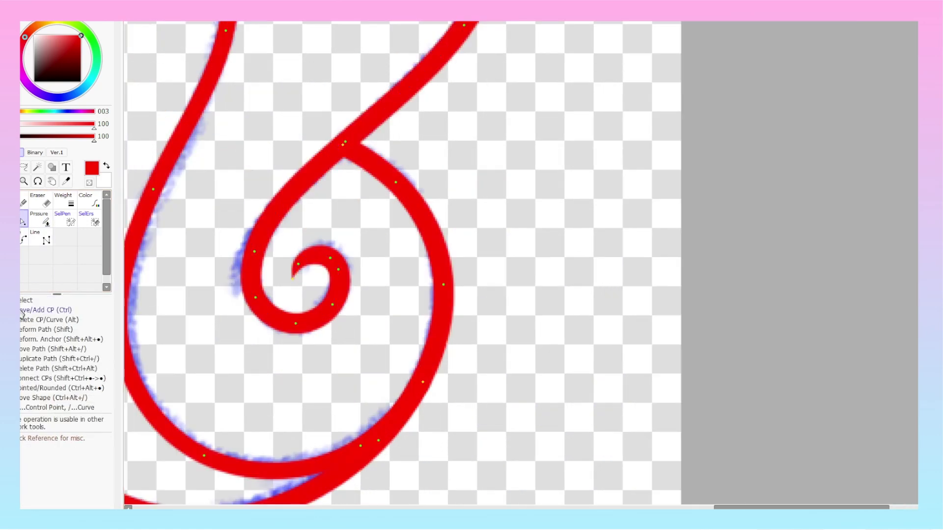
# Ink the bow beside the ear in blue (HSV 240, 100, 100), with size 12 outlines and size 10 fold lines.
pyautogui.scroll(-3, 298, 89)
pyautogui.scroll(2, 298, 88)
pyautogui.click(67, 111)
pyautogui.scroll(1, 297, 160)
pyautogui.click(33, 481)
pyautogui.click(244, 223)
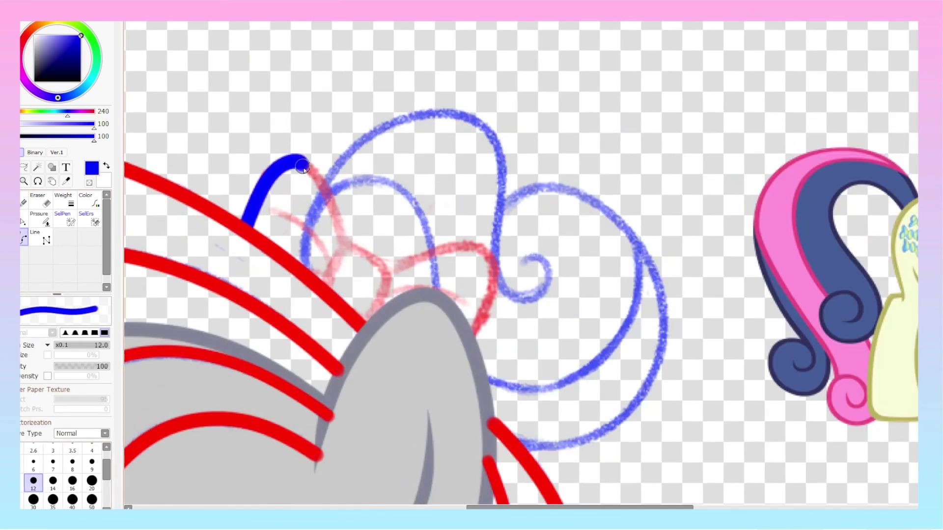
pyautogui.click(376, 311)
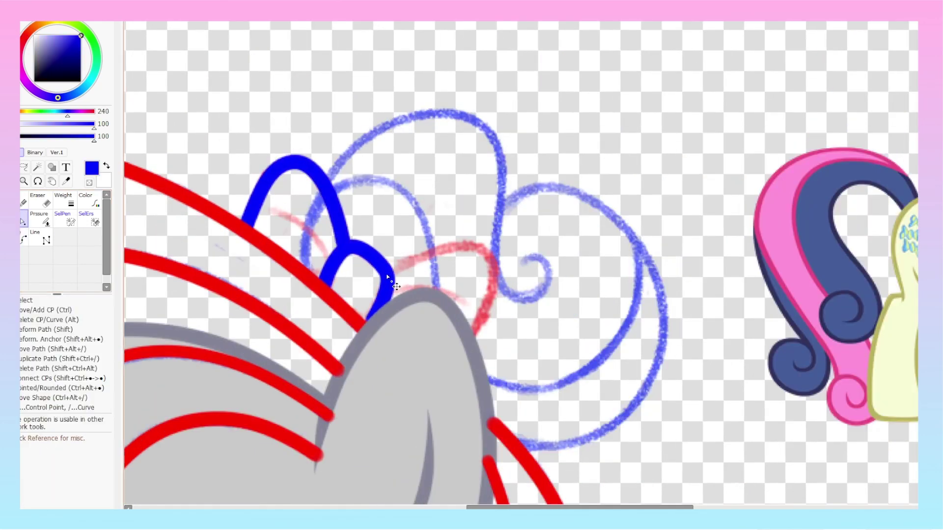
pyautogui.doubleClick(284, 214)
pyautogui.scroll(-4, 283, 214)
pyautogui.scroll(4, 283, 214)
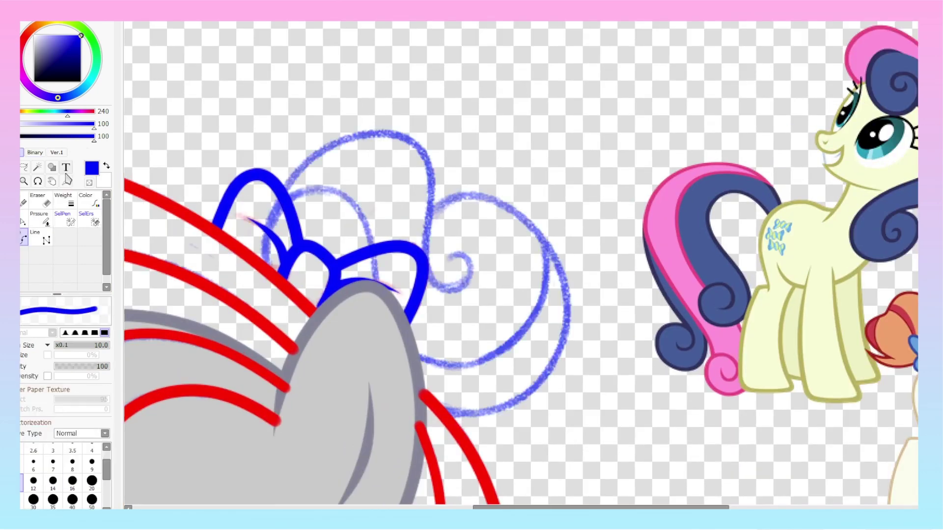
# Ink the curled bun behind the bow in red with size 12 outlines, including its spiral and inner strand lines.
pyautogui.keyDown('alt'); pyautogui.click(265, 265); pyautogui.keyUp('alt')
pyautogui.press(']')
pyautogui.click(265, 265)
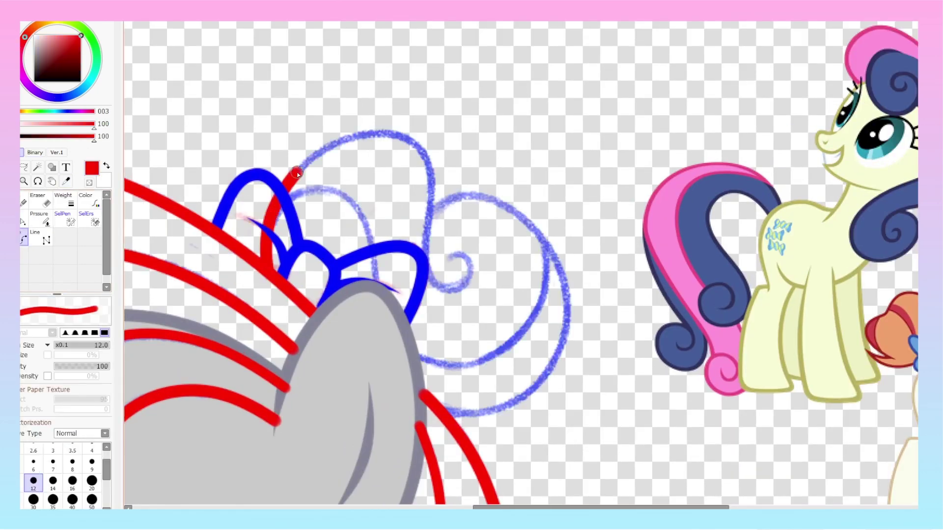
pyautogui.click(556, 265)
pyautogui.click(23, 221)
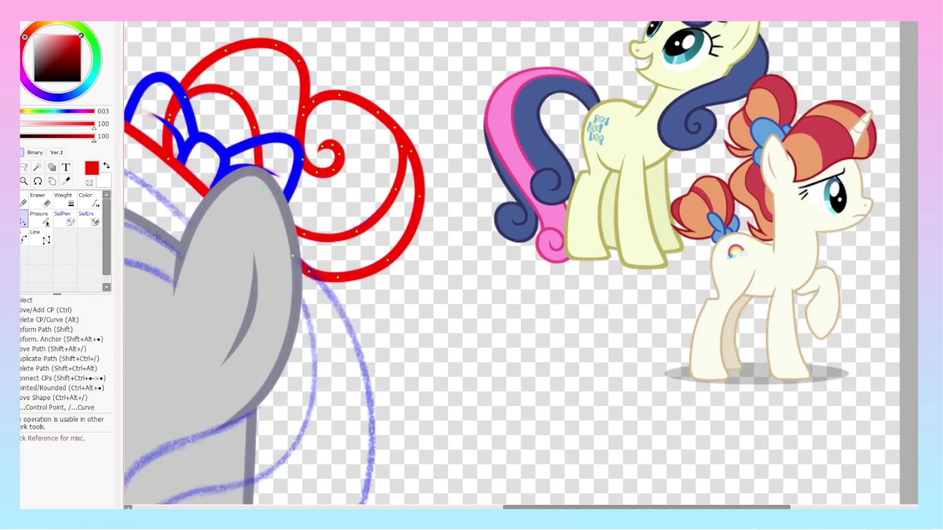
pyautogui.scroll(-2, 362, 186)
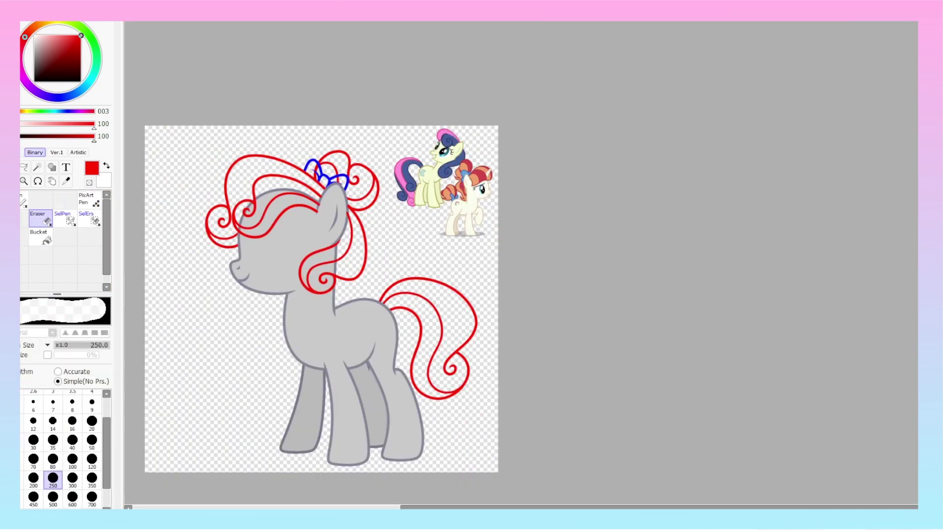
# Trim the mane lines at the ear's edge with the eraser and close the sections there with size 10 light red lines (HSV 3, 57, 100).
pyautogui.scroll(5, 324, 196)
pyautogui.scroll(-1, 327, 275)
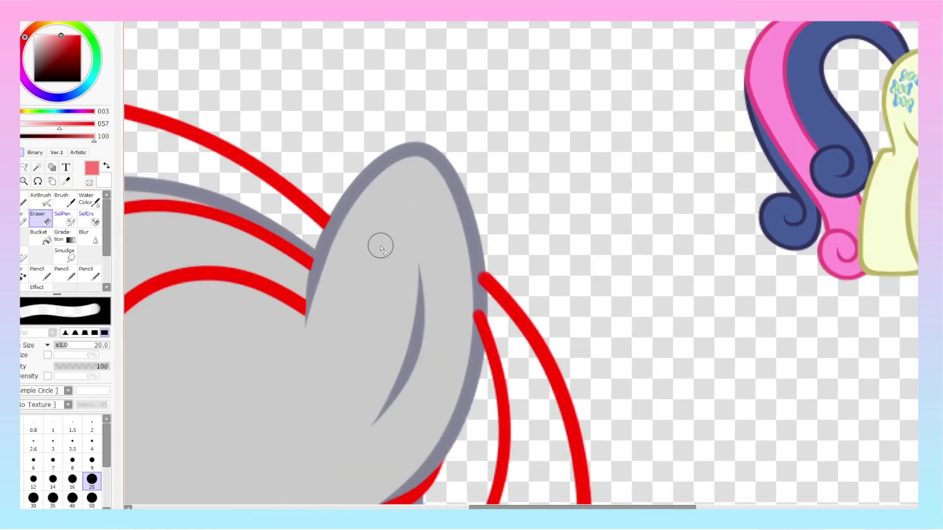
pyautogui.scroll(2, 379, 244)
pyautogui.scroll(-3, 454, 304)
pyautogui.scroll(3, 480, 204)
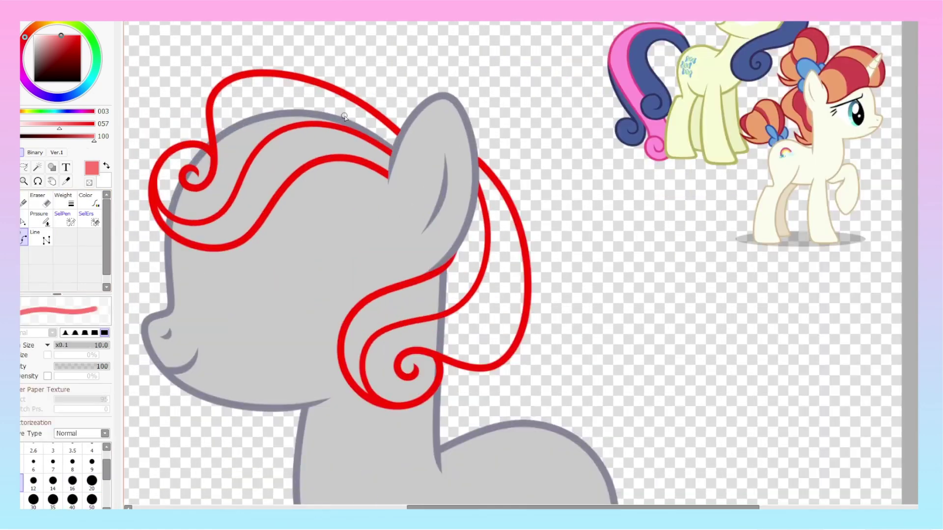
pyautogui.scroll(3, 505, 162)
pyautogui.moveTo(558, 204); pyautogui.dragTo(489, 484)
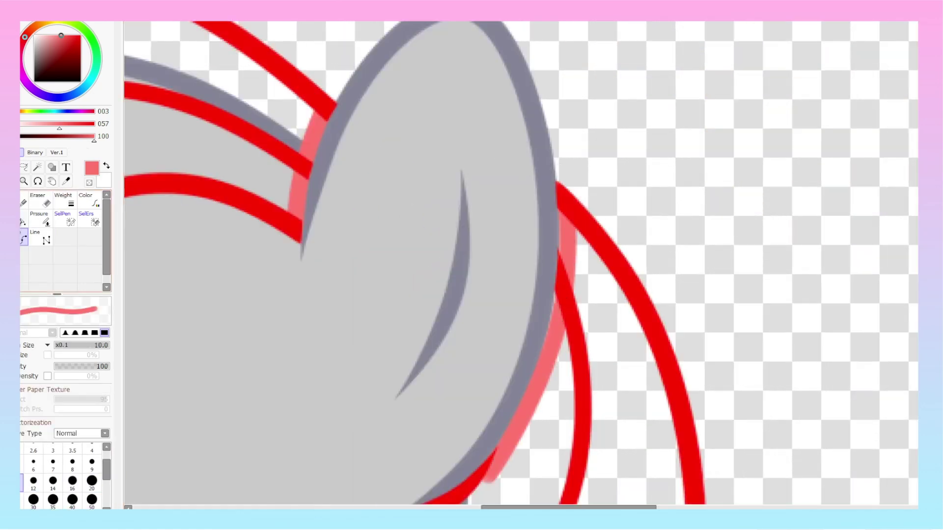
# Fill the forelock and the lock behind the ear with light red (HSV 3, 46, 100).
pyautogui.scroll(-3, 306, 135)
pyautogui.scroll(2, 214, 93)
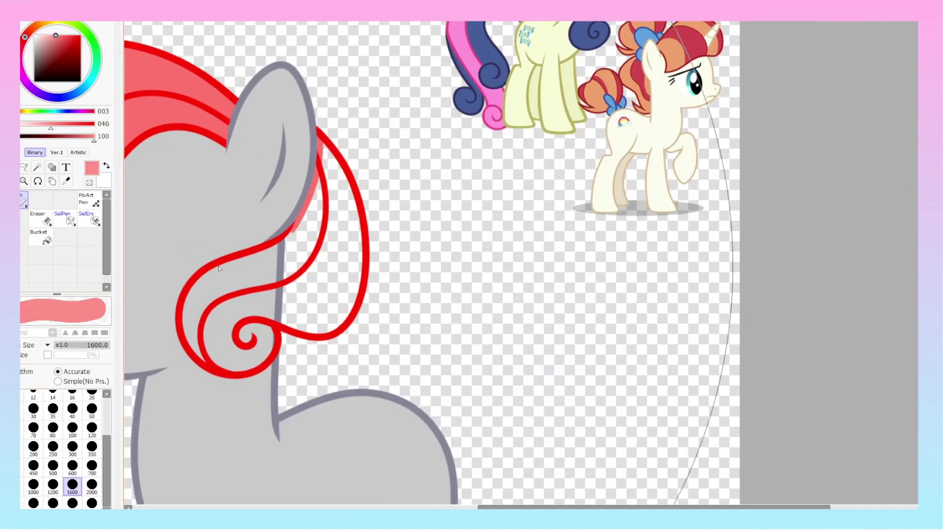
pyautogui.moveTo(211, 277); pyautogui.dragTo(245, 258)
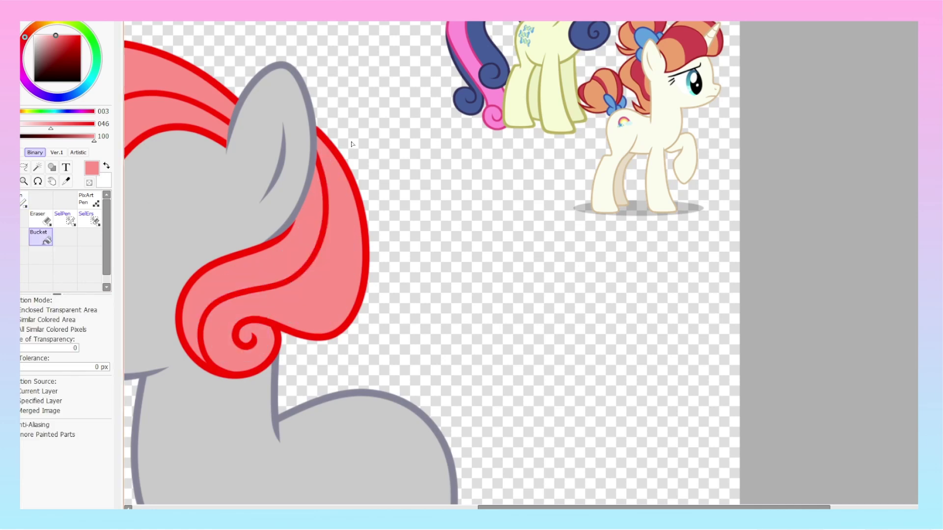
# Fill the selected tail and upper bang with light red (HSV 3, 45, 100) using a size 1600 brush, and clear the selection.
pyautogui.scroll(-3, 344, 246)
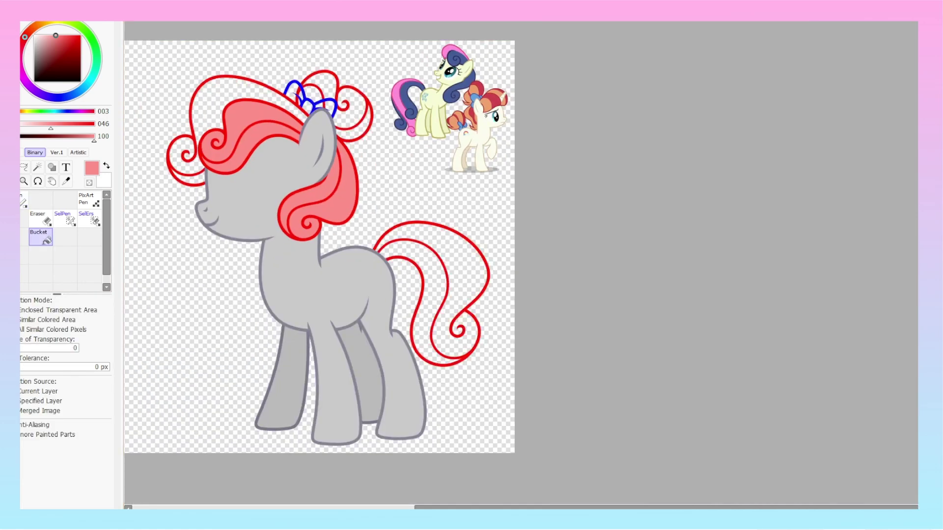
pyautogui.scroll(2, 221, 253)
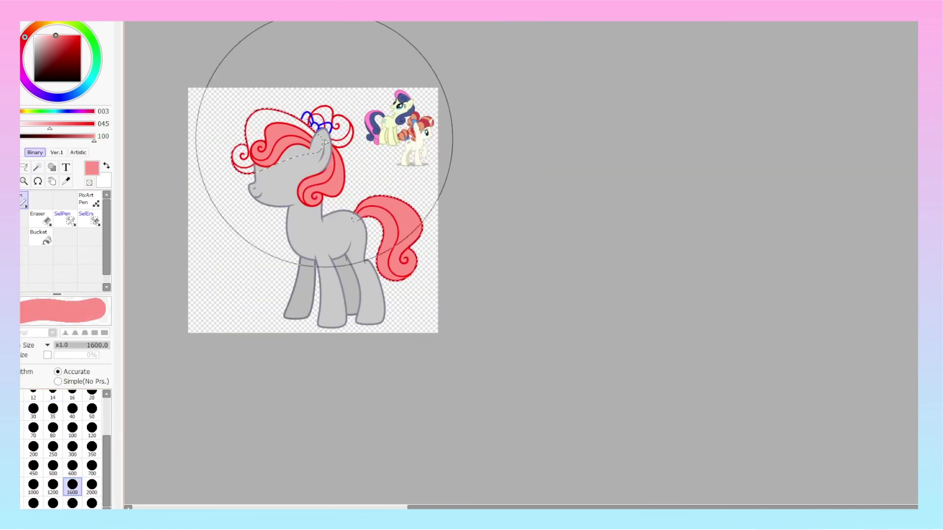
pyautogui.hotkey('ctrl', 'd')
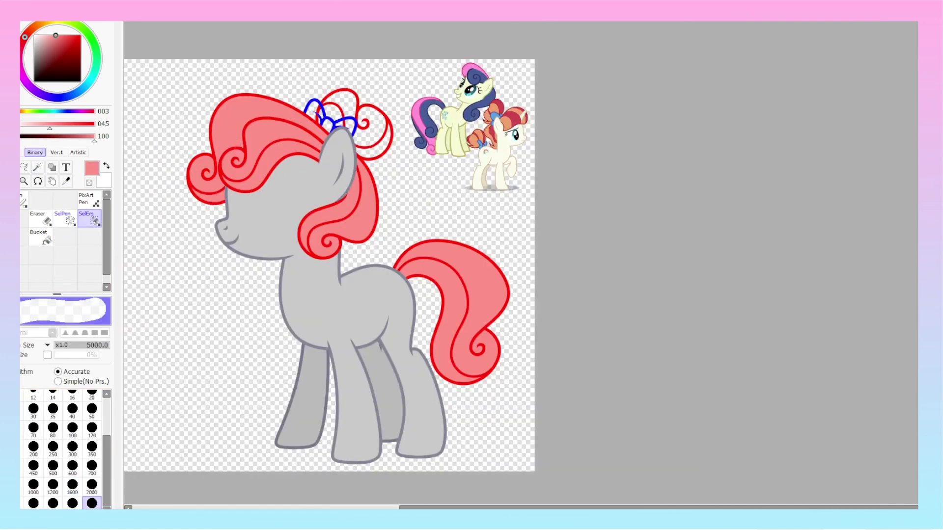
# Fill the bun curls light red and paint the bow light blue-violet (HSV 240, 35, 100) inside its outlines.
pyautogui.click(53, 428)
pyautogui.scroll(3, 293, 114)
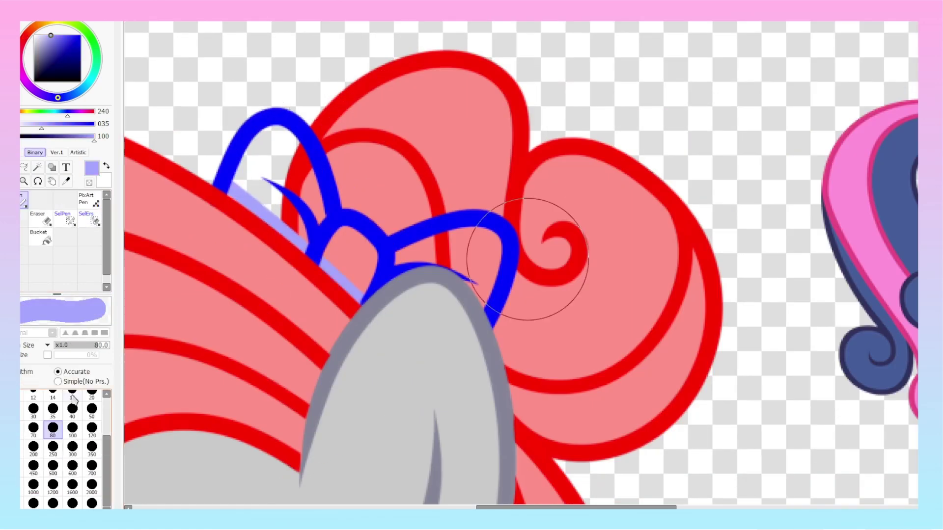
pyautogui.moveTo(275, 162); pyautogui.dragTo(376, 254)
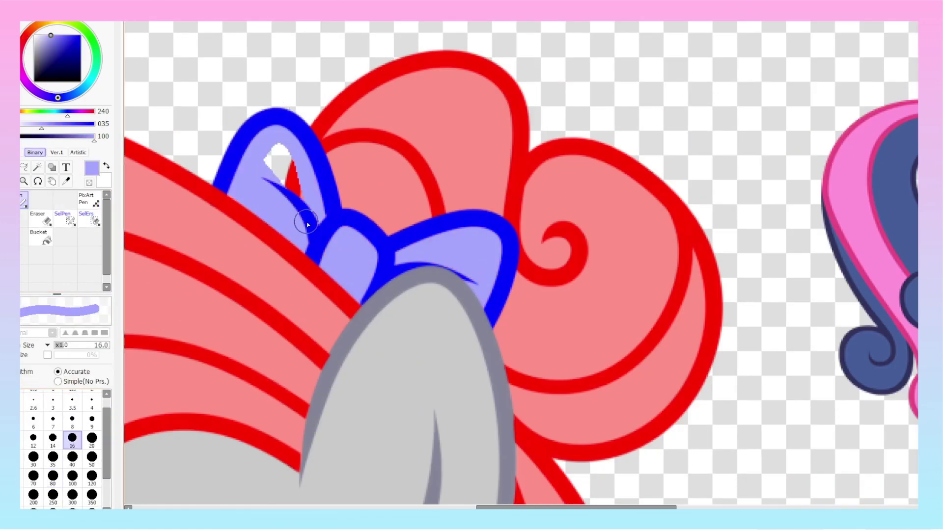
pyautogui.scroll(-5, 315, 238)
pyautogui.scroll(4, 235, 175)
pyautogui.press('e')
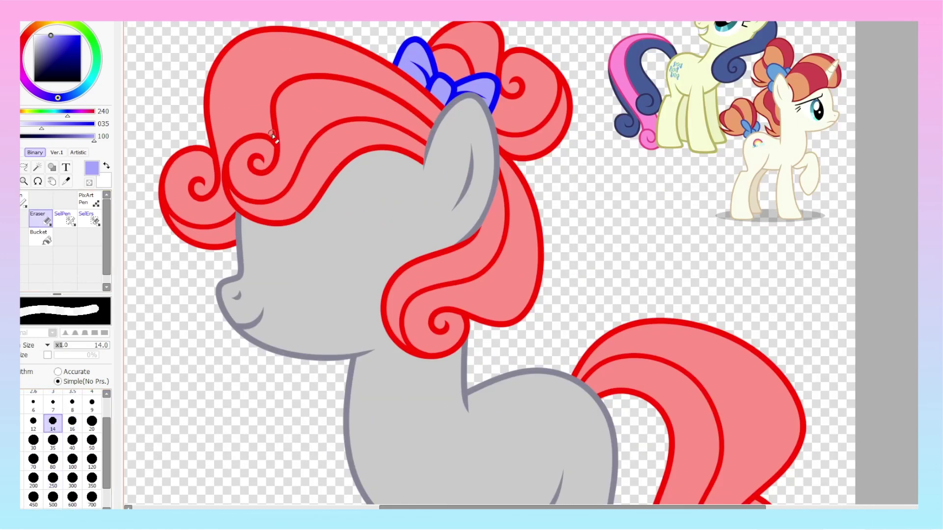
pyautogui.scroll(2, 234, 175)
pyautogui.scroll(-5, 235, 175)
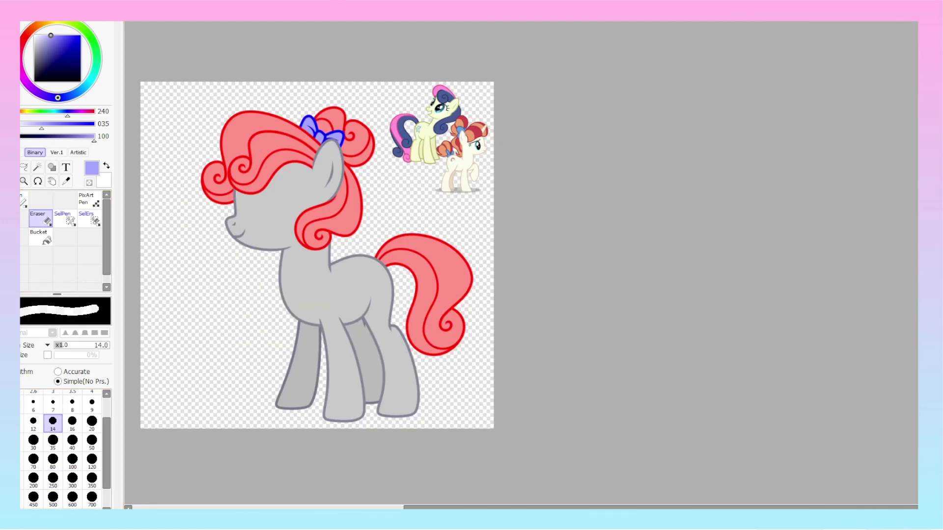
# Paste a checkered palette grid beside the pony's chest and fill its columns with cream, crimson, orange and tan sampled from the red-maned reference.
pyautogui.click(64, 217)
pyautogui.hotkey('ctrl', 'v')
pyautogui.click(41, 237)
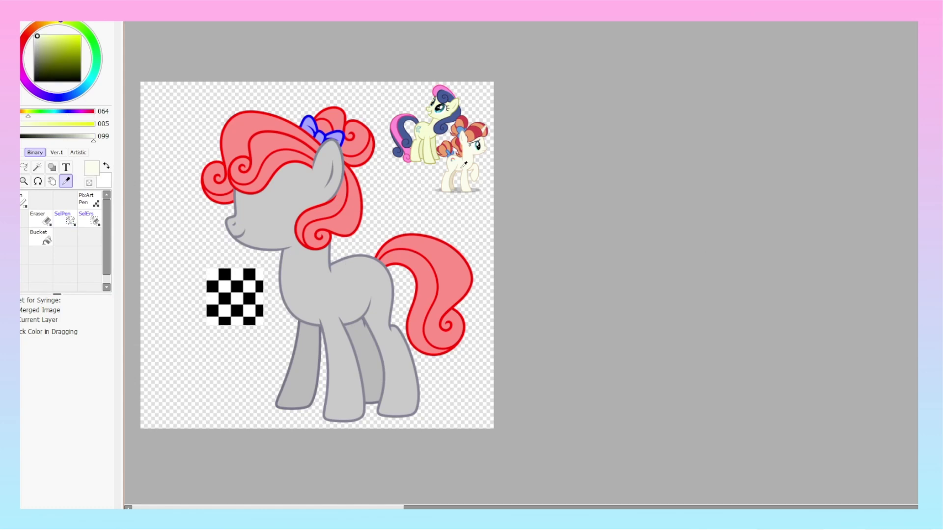
pyautogui.keyDown('alt'); pyautogui.click(237, 295); pyautogui.keyUp('alt')
pyautogui.keyDown('alt'); pyautogui.click(224, 294); pyautogui.keyUp('alt')
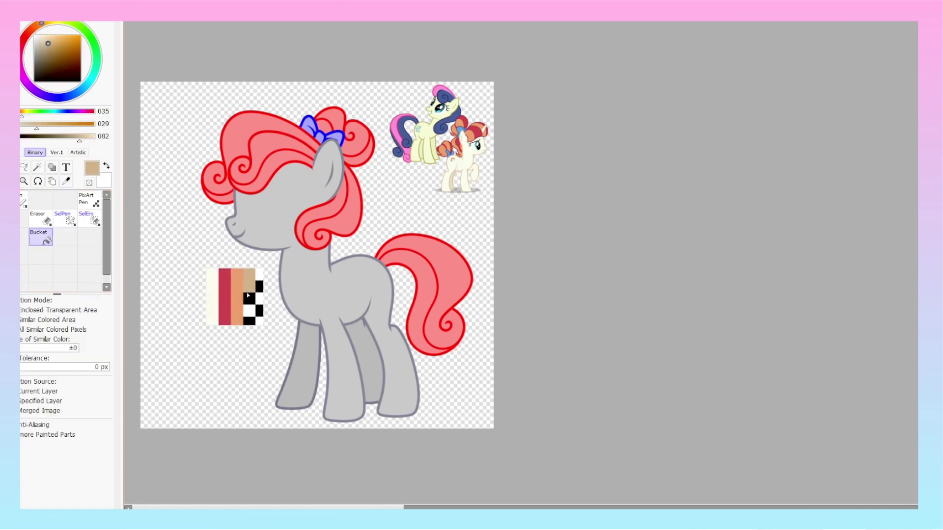
pyautogui.hotkey('ctrl', 't')
pyautogui.press('Return')
# Fill the palette rows with colors from the navy-and-pink-maned reference and overlay them on the columns to blend both sets.
pyautogui.click(235, 352)
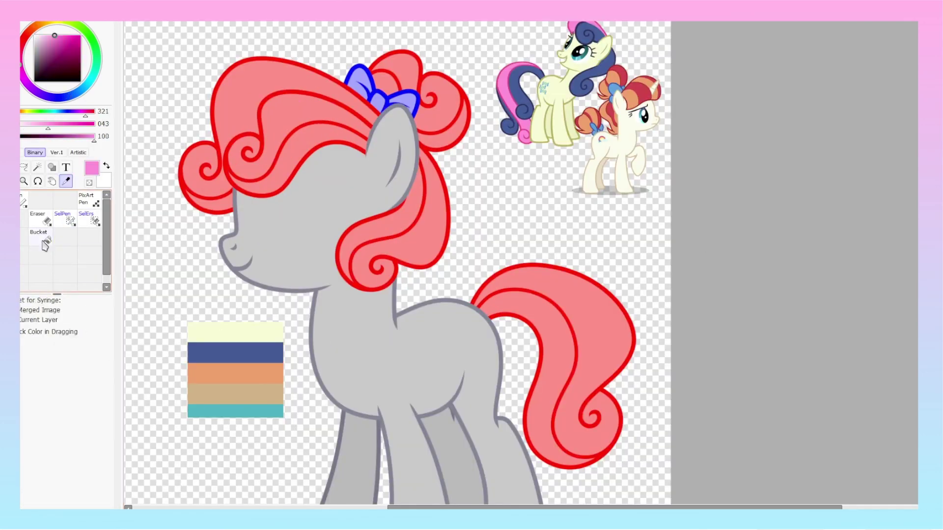
pyautogui.click(235, 374)
pyautogui.click(235, 395)
pyautogui.hotkey('ctrl', 'v')
# Color the body light yellow (HSV 67, 11, 98), the far legs slightly darker (HSV 64, 11, 93) and the body outlines dusty pink.
pyautogui.keyDown('alt'); pyautogui.click(198, 332); pyautogui.keyUp('alt')
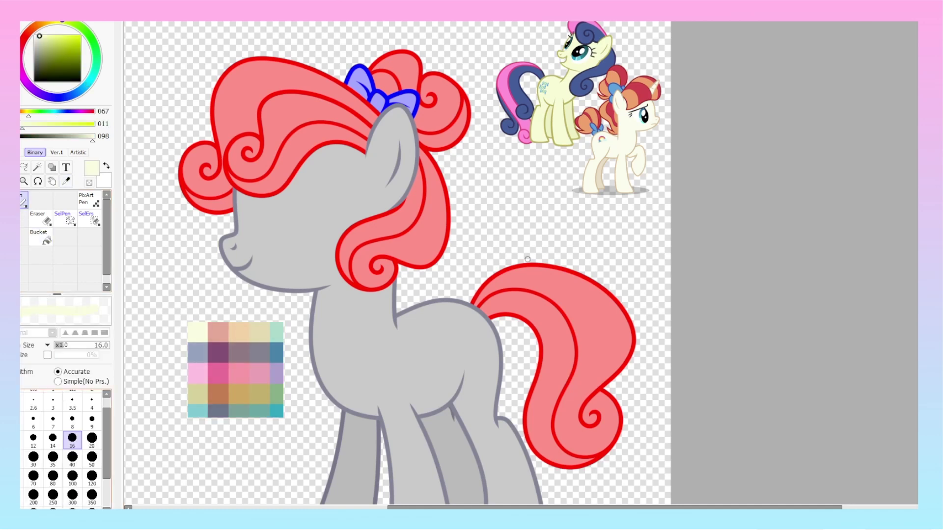
pyautogui.scroll(-2, 393, 294)
pyautogui.click(294, 221)
pyautogui.click(383, 314)
pyautogui.click(324, 402)
pyautogui.press('n')
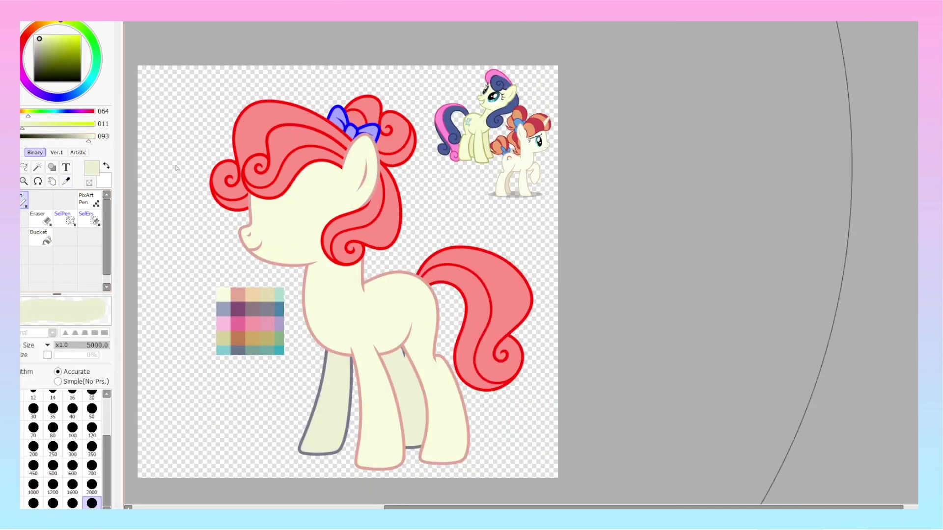
# Fill the forelock and the lock behind the ear with the palette's muted purple (HSV 316, 21, 51).
pyautogui.keyDown('alt'); pyautogui.click(238, 309); pyautogui.keyUp('alt')
pyautogui.click(295, 147)
pyautogui.click(383, 226)
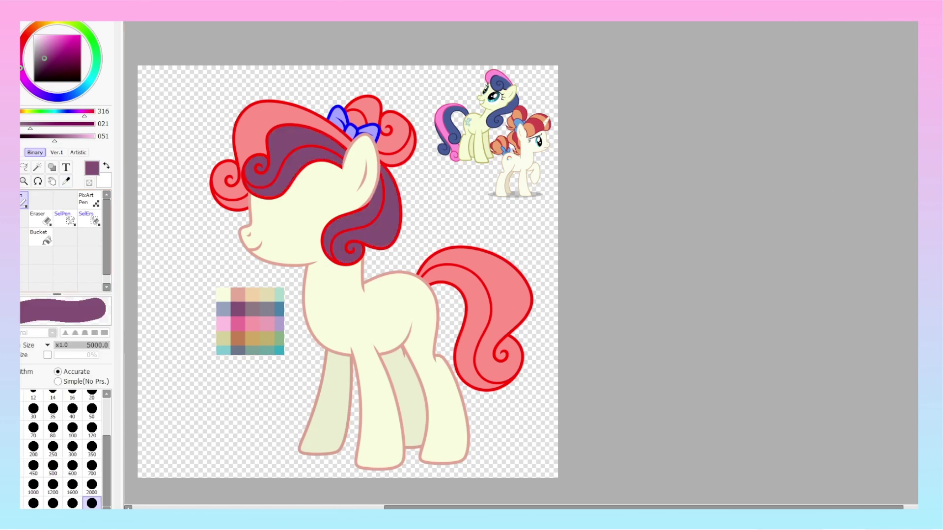
# Paint the lower stripe of the forelock and of the lock behind the ear pink (HSV 339, 49, 92) with a size 35 brush.
pyautogui.scroll(2, 365, 301)
pyautogui.press('n')
pyautogui.keyDown('alt'); pyautogui.click(179, 484); pyautogui.keyUp('alt')
pyautogui.moveTo(229, 218); pyautogui.dragTo(273, 185)
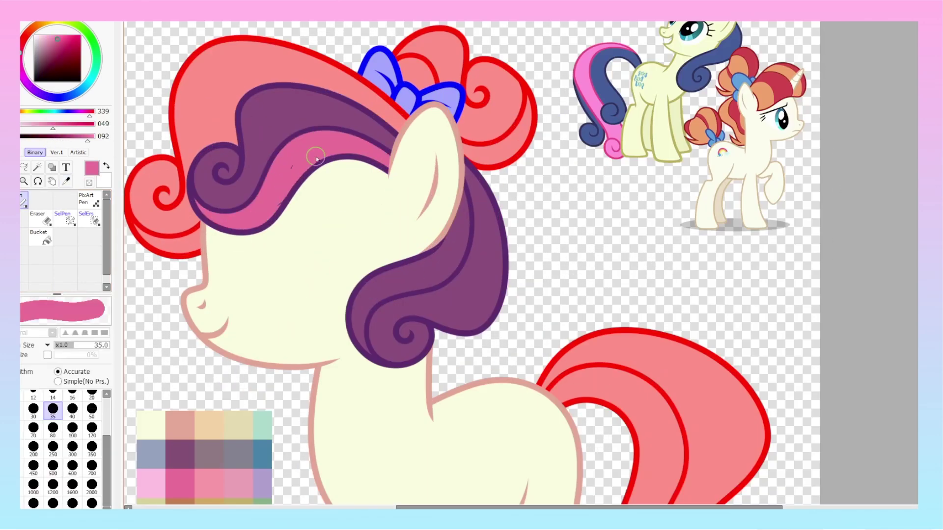
pyautogui.moveTo(391, 294); pyautogui.dragTo(367, 363)
# Recolor the outline along the forelock's pink stripe purple (HSV 303, 34, 57) and tidy its edges with a size 12 eraser.
pyautogui.keyDown('alt'); pyautogui.click(421, 305); pyautogui.keyUp('alt')
pyautogui.moveTo(389, 157); pyautogui.dragTo(199, 231)
pyautogui.press('e')
pyautogui.click(23, 200)
pyautogui.scroll(2, 212, 147)
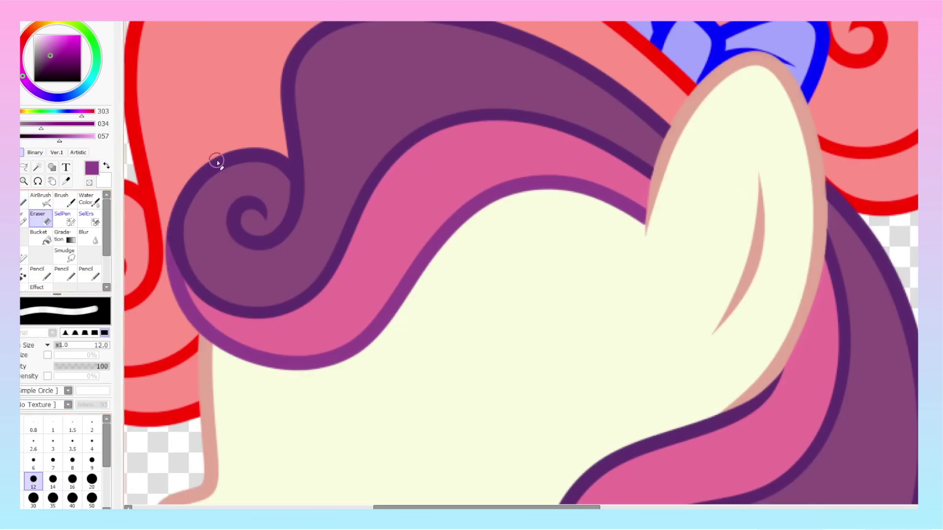
pyautogui.scroll(-1, 326, 221)
pyautogui.scroll(-2, 325, 221)
pyautogui.scroll(2, 263, 337)
pyautogui.scroll(-2, 264, 337)
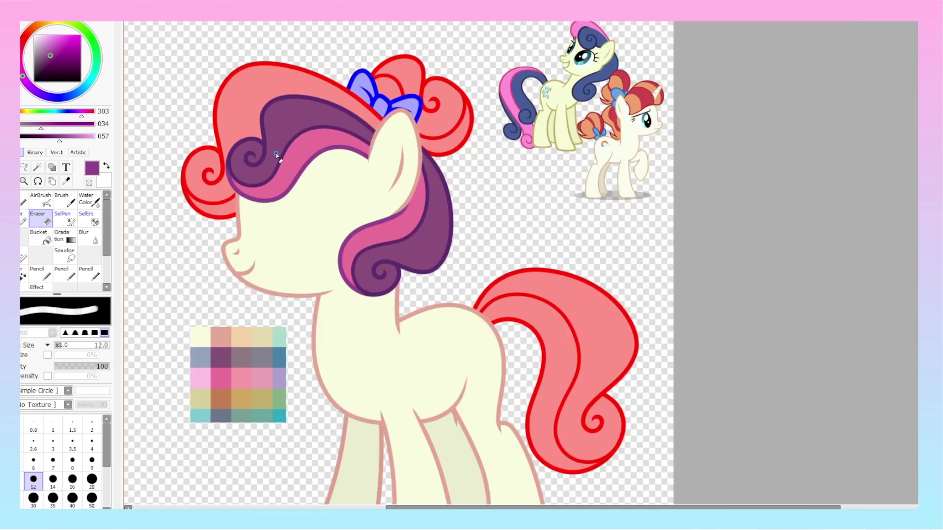
# Recolor the remaining mane, bun and tail fills brighter purple with dark purple outlines (HSV 284, 28, 43).
pyautogui.keyDown('alt'); pyautogui.click(276, 154); pyautogui.keyUp('alt')
pyautogui.click(23, 200)
pyautogui.scroll(2, 288, 137)
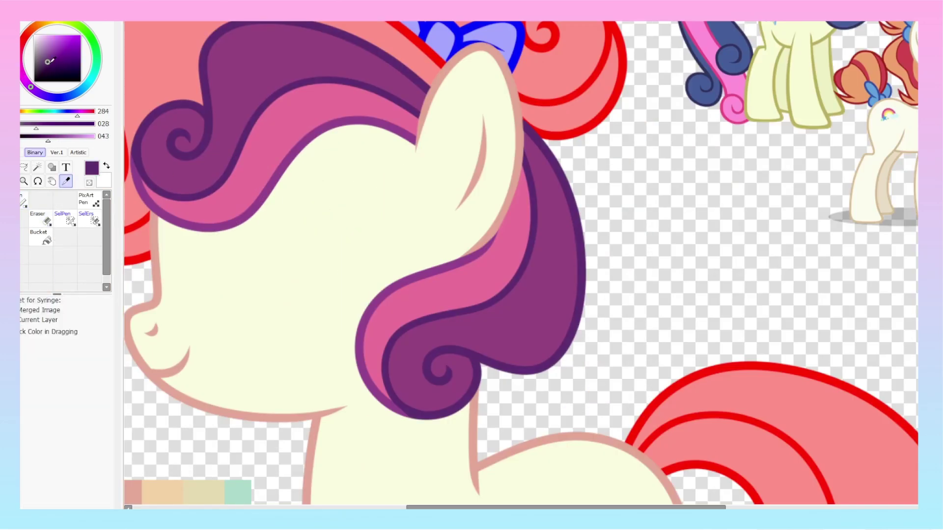
pyautogui.scroll(-3, 289, 137)
pyautogui.scroll(1, 289, 138)
pyautogui.scroll(-1, 288, 137)
pyautogui.hotkey('ctrl', 'z')
pyautogui.scroll(1, 192, 114)
# Paint the inner sections of the bun curls and the tail's inner stripe pink (HSV 339, 49, 92).
pyautogui.scroll(2, 192, 114)
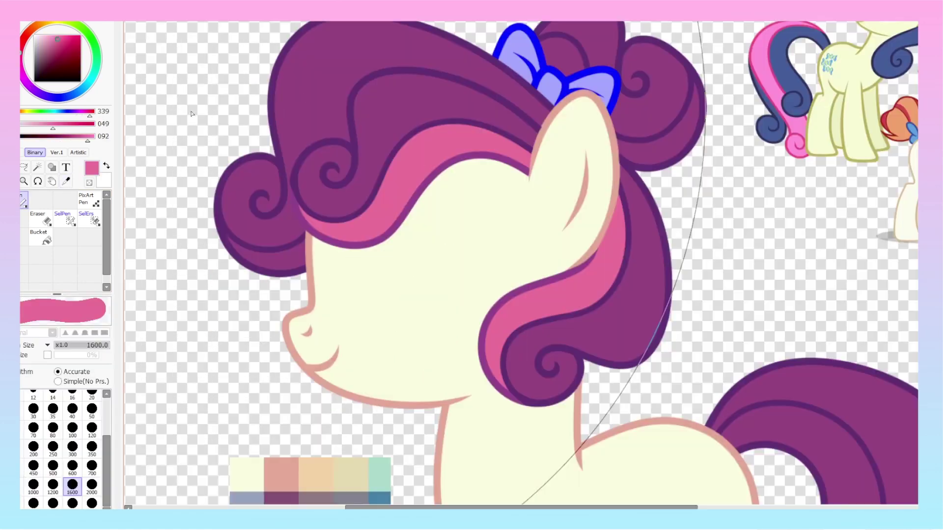
pyautogui.scroll(2, 682, 114)
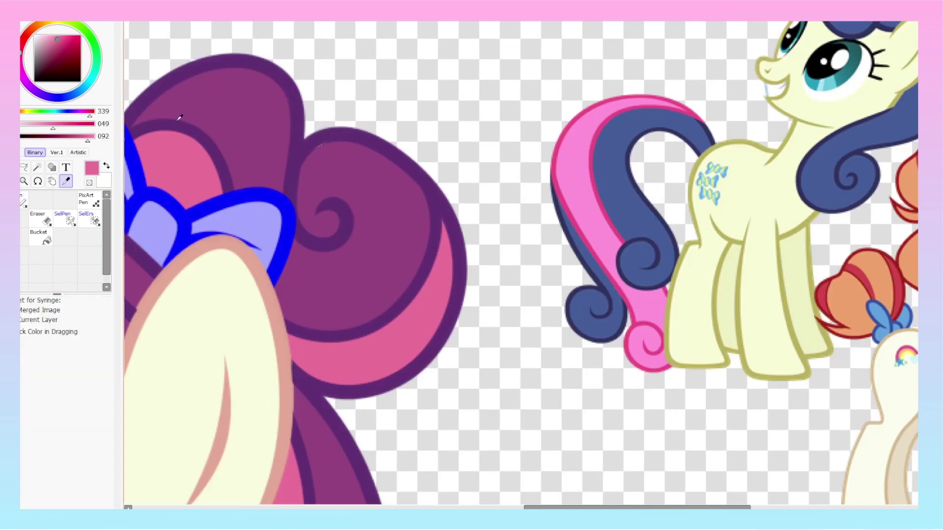
pyautogui.scroll(2, 216, 246)
pyautogui.press('e')
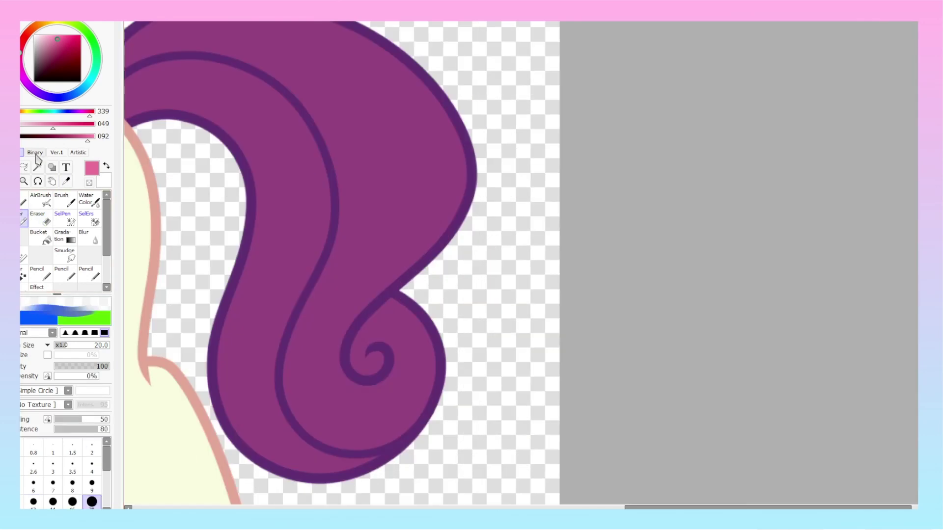
pyautogui.moveTo(163, 147)
pyautogui.mouseDown()
pyautogui.moveTo(249, 211)
pyautogui.moveTo(315, 437)
pyautogui.mouseUp()
pyautogui.click(40, 237)
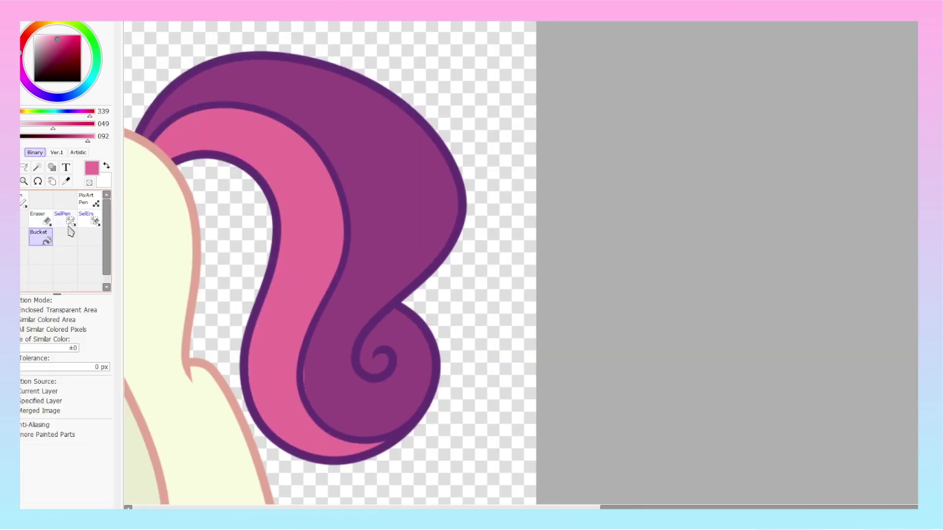
# Recolor the outer outlines beside the pink sections of the tail and bun curl purple (HSV 304, 33, 57).
pyautogui.click(23, 201)
pyautogui.scroll(-2, 343, 245)
pyautogui.keyDown('alt'); pyautogui.click(412, 344); pyautogui.keyUp('alt')
pyautogui.scroll(2, 412, 344)
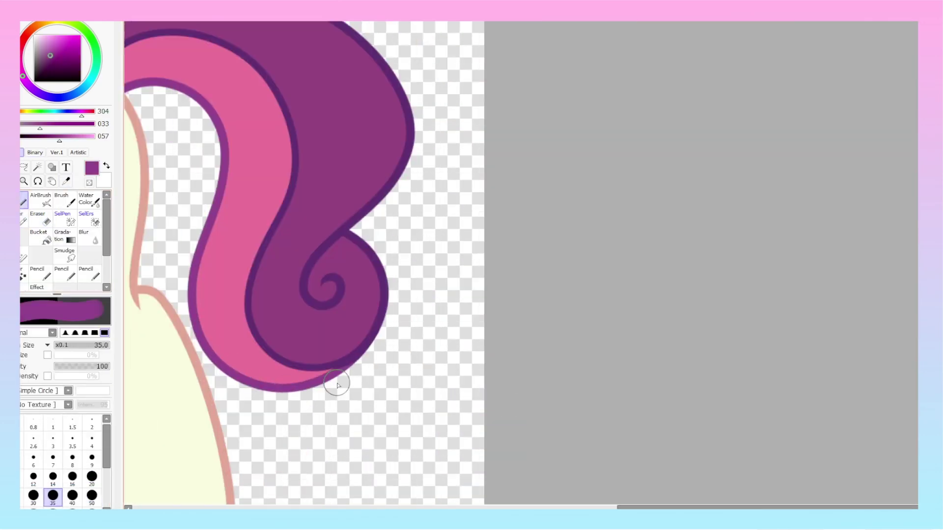
pyautogui.scroll(2, 337, 384)
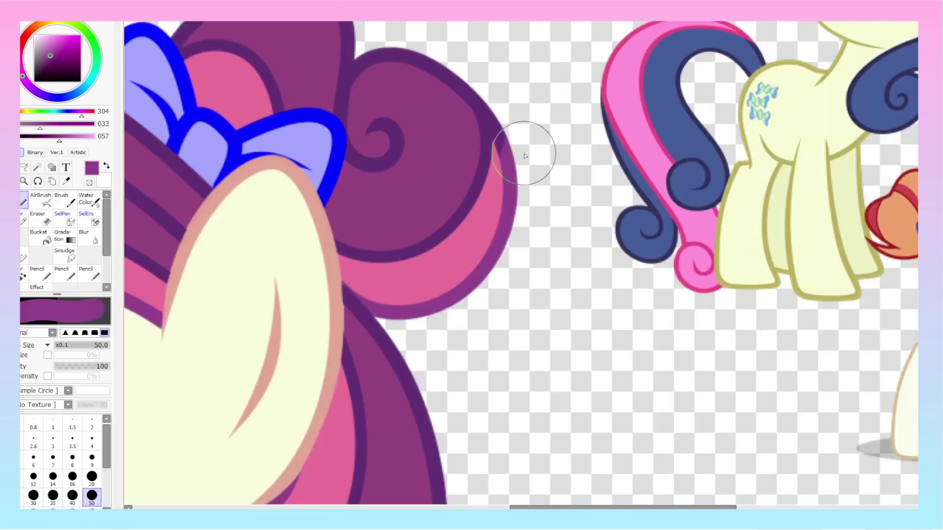
pyautogui.scroll(-1, 484, 148)
pyautogui.scroll(2, 531, 257)
pyautogui.scroll(-1, 596, 269)
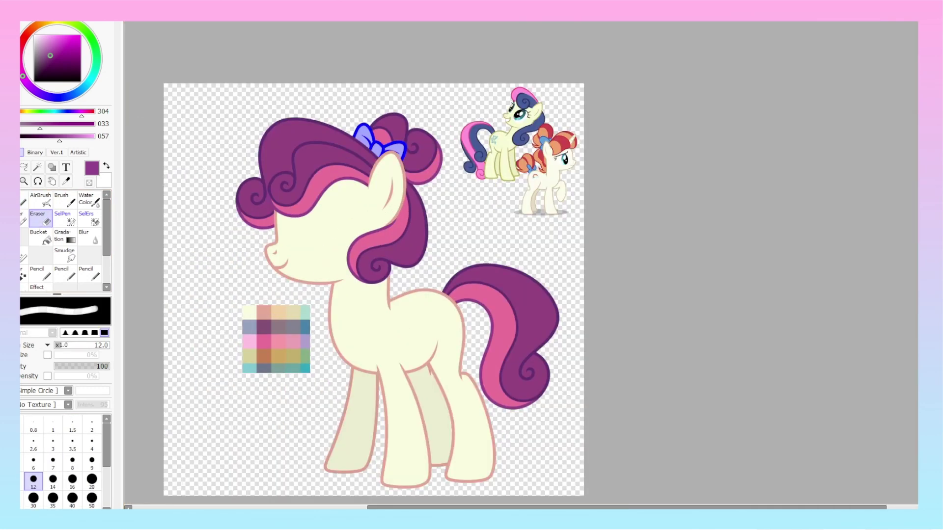
# Fill a rectangular selection below the reference ponies with light cyan (HSV 180, 54, 100) and shade it with a vertical teal gradient.
pyautogui.press('alt')
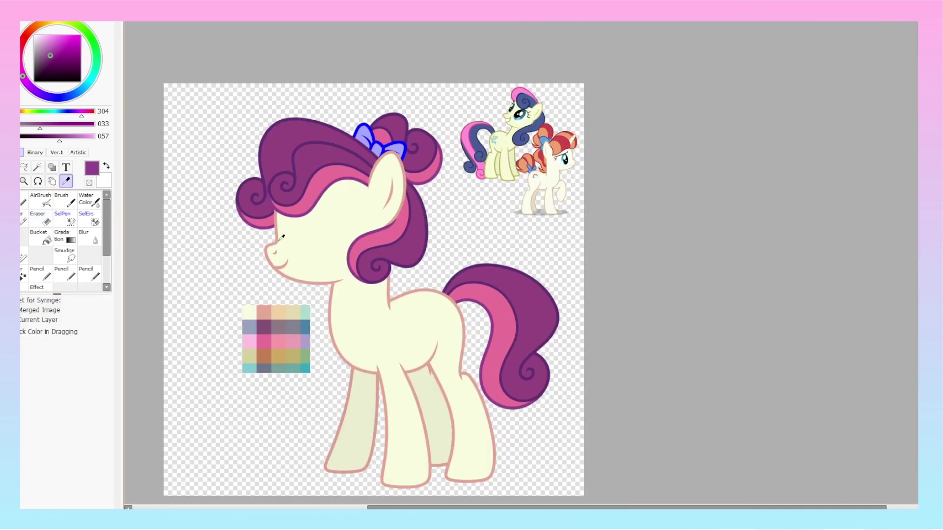
pyautogui.keyDown('alt'); pyautogui.click(284, 334); pyautogui.keyUp('alt')
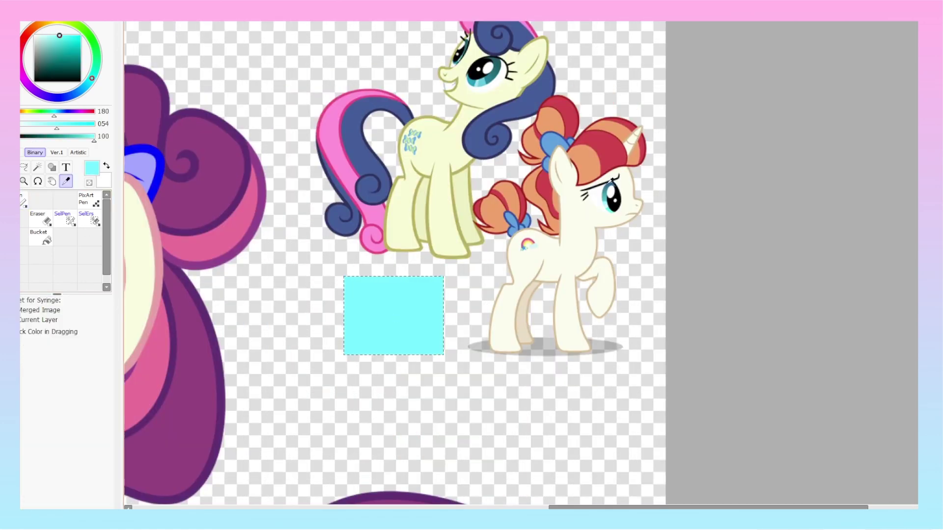
pyautogui.moveTo(393, 258); pyautogui.dragTo(393, 347)
pyautogui.click(31, 392)
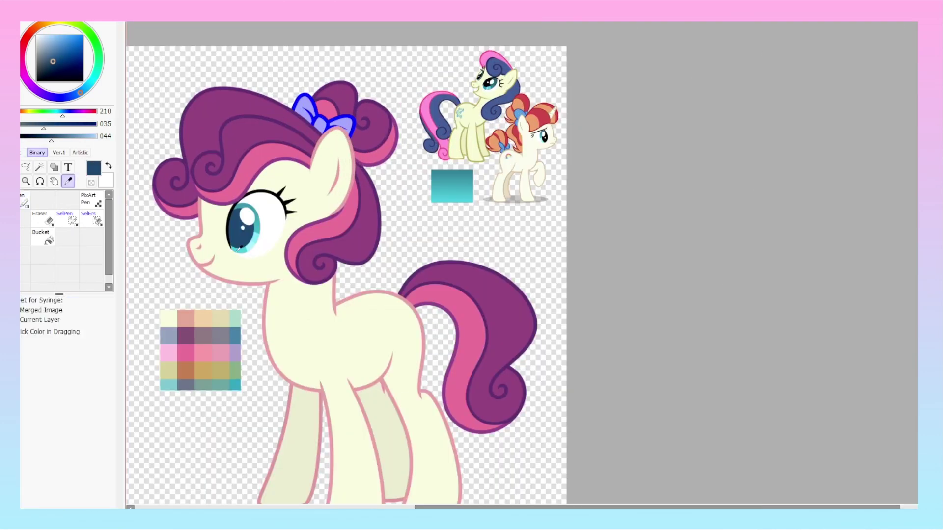
# Recolor the hair bow turquoise with blue outlines (HSV 209, 47, 67).
pyautogui.click(359, 129)
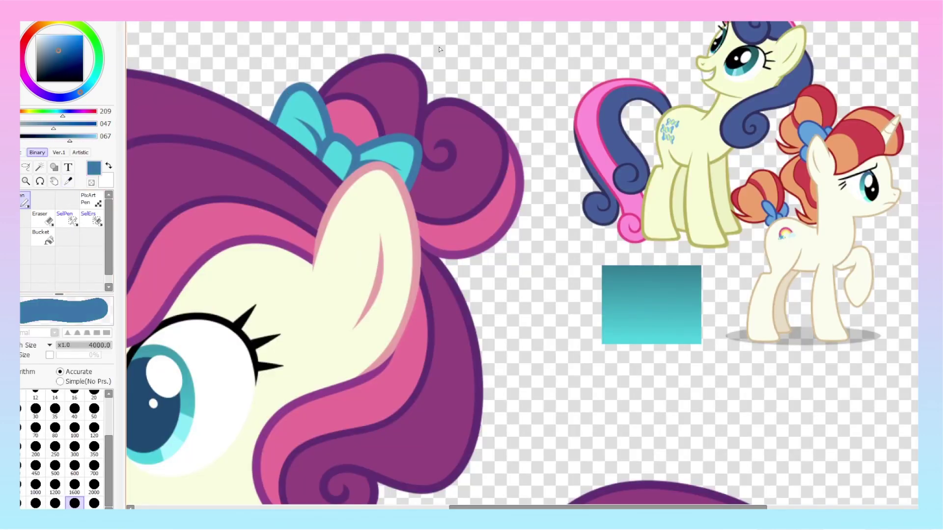
pyautogui.scroll(-5, 283, 132)
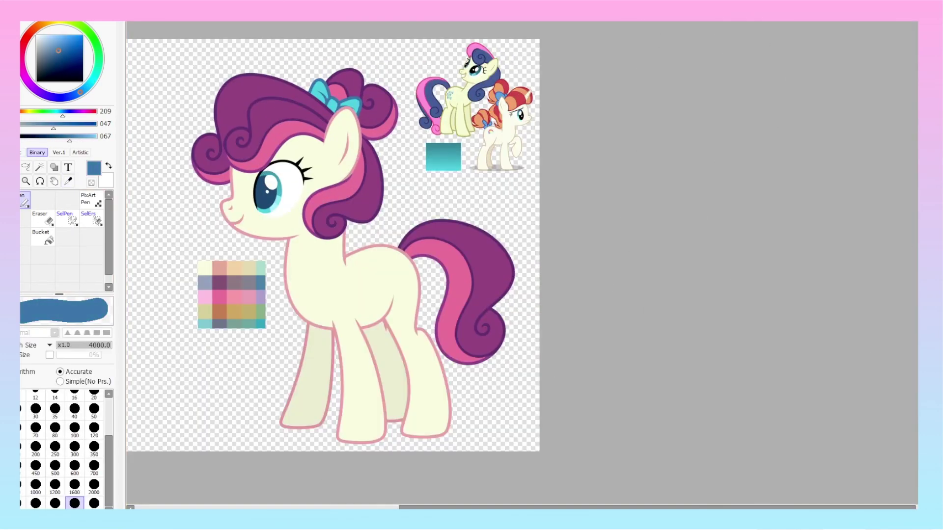
pyautogui.scroll(2, 283, 132)
pyautogui.scroll(3, 282, 132)
pyautogui.press('e')
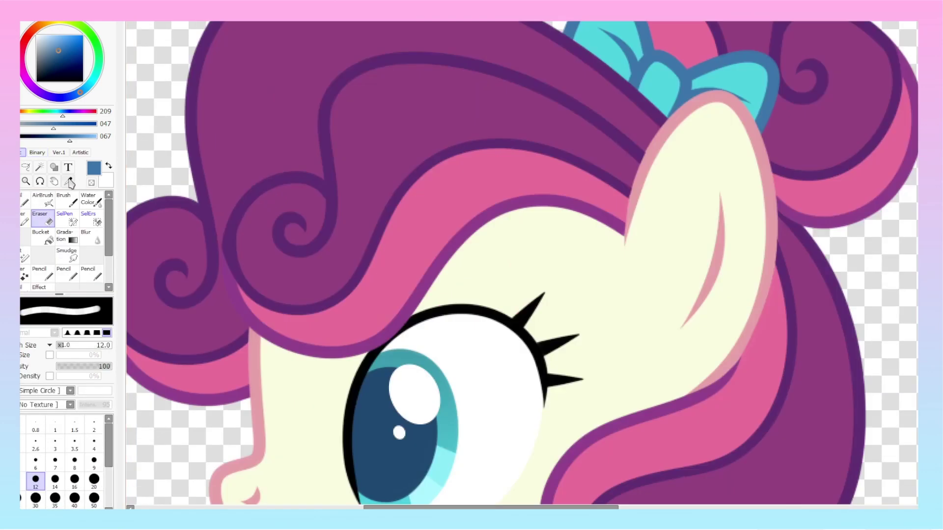
# Scale down the cutie mark of candies, stars and a cloud to fit the pony's flank.
pyautogui.press('n')
pyautogui.keyDown('alt'); pyautogui.click(255, 166); pyautogui.keyUp('alt')
pyautogui.scroll(3, 343, 250)
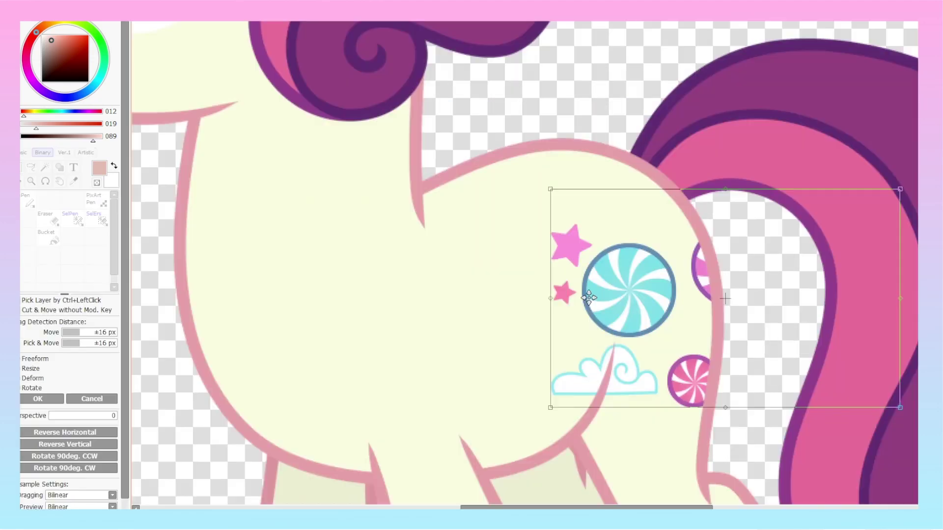
pyautogui.moveTo(902, 192); pyautogui.dragTo(730, 297)
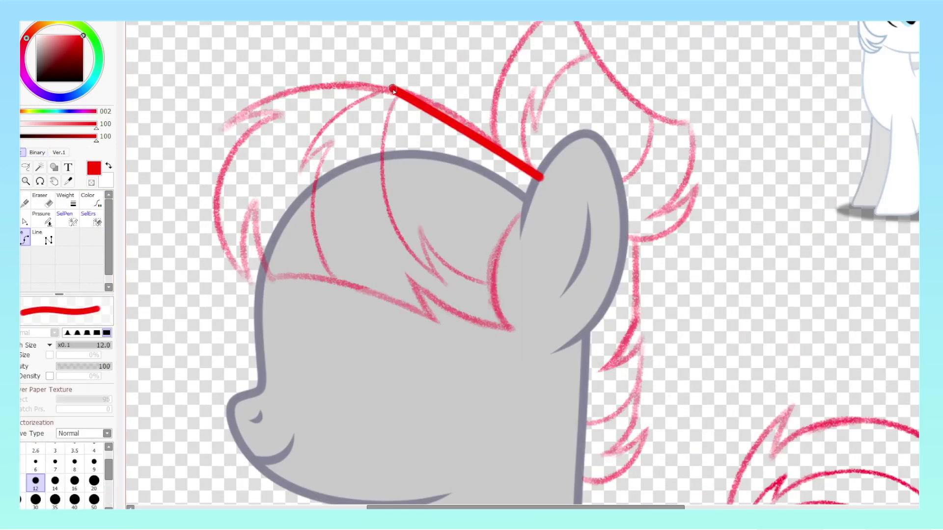
# Trace the third pony's spiky forelock outline with size 12 red curves (HSV 2, 100, 100) and its inner strands at size 10.
pyautogui.click(504, 155)
pyautogui.click(399, 92)
pyautogui.click(273, 95)
pyautogui.click(225, 123)
pyautogui.press('ctrl')
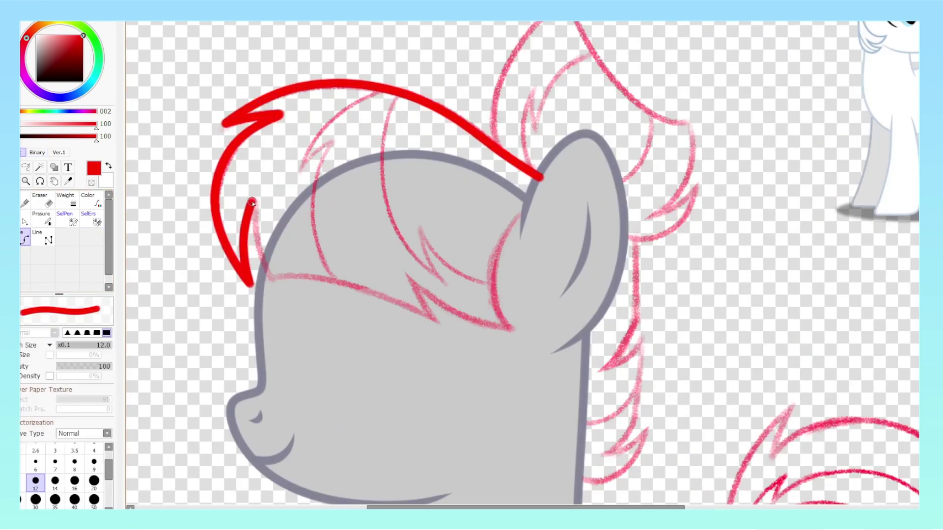
pyautogui.click(440, 325)
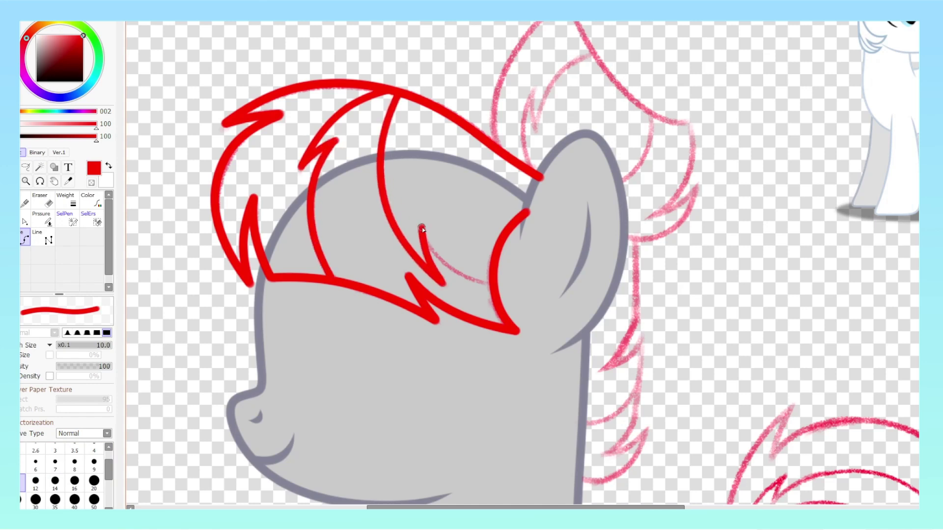
# Ink the mane tuft above and behind the ear with size 12 red curves and its inner strands at size 10.
pyautogui.scroll(-3, 219, 170)
pyautogui.scroll(3, 358, 156)
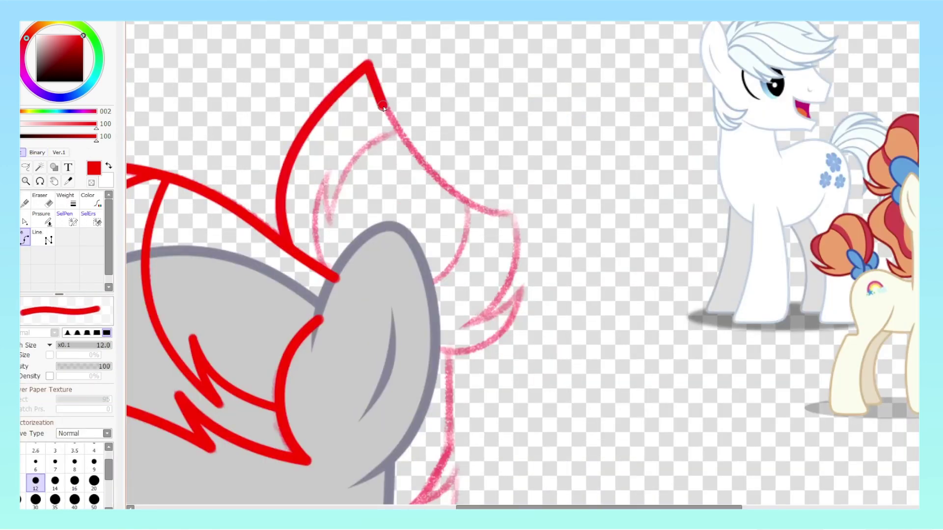
pyautogui.click(459, 327)
pyautogui.click(527, 288)
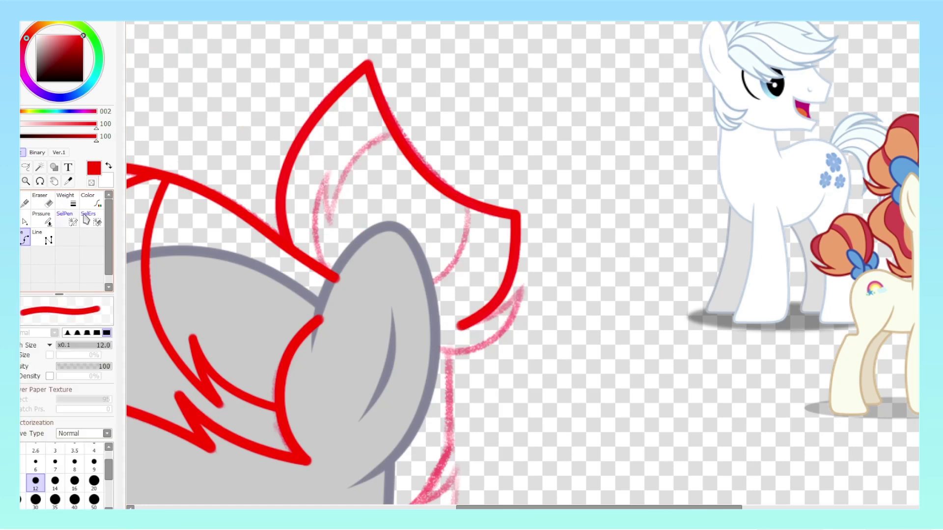
pyautogui.doubleClick(441, 351)
pyautogui.press('[')
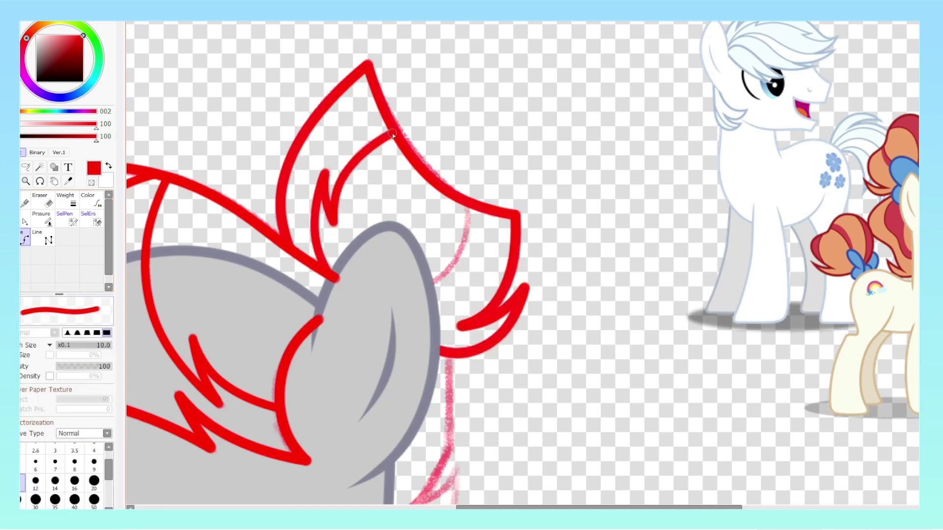
# Trace the jagged mane down the back of the neck with size 12 red curves and add its inner strand.
pyautogui.scroll(-4, 427, 126)
pyautogui.press(']')
pyautogui.click(409, 158)
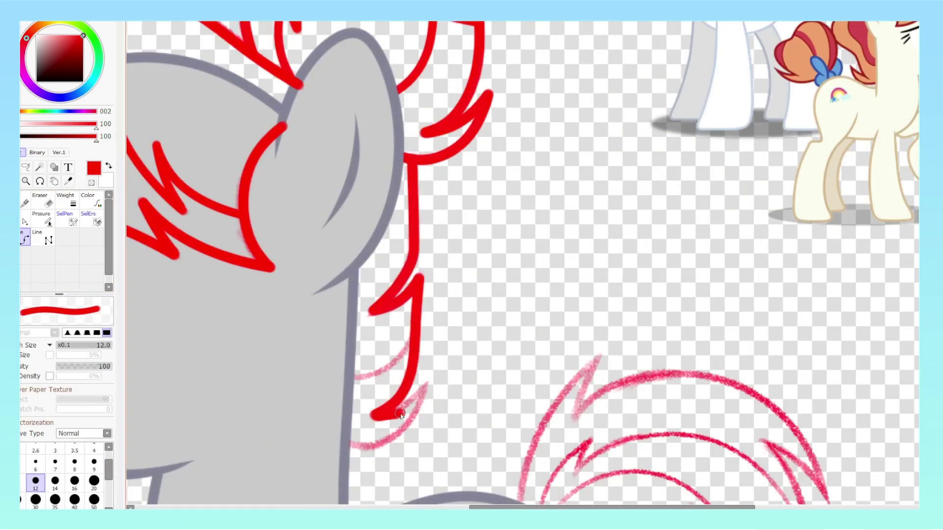
pyautogui.scroll(-4, 329, 374)
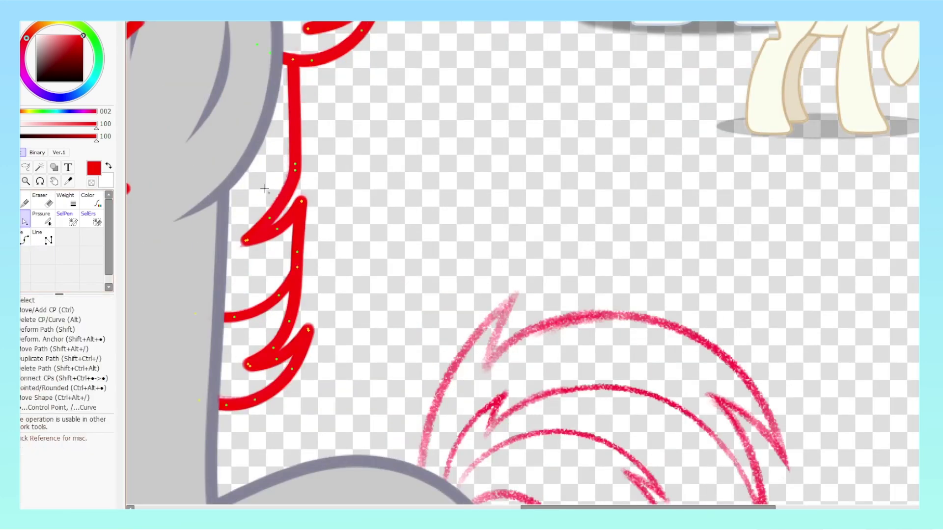
# Trace the spiky tail's outer outline over the sketch with size 12 red curves.
pyautogui.press(']')
pyautogui.hscroll(4, 321, 197)
pyautogui.click(251, 296)
pyautogui.click(321, 178)
pyautogui.click(299, 226)
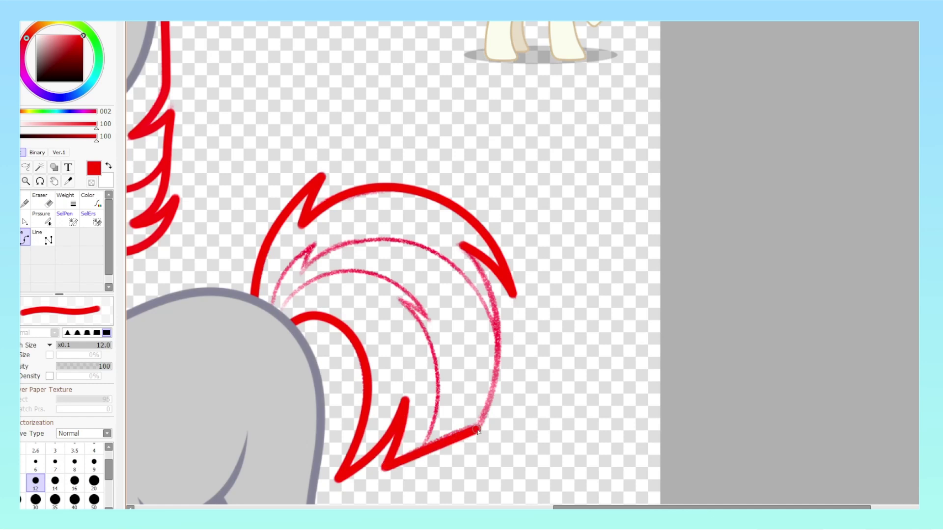
pyautogui.press('ctrl')
# Close the third pony's tail outline and ink its spiky inner strands over the sketch with size 10 red curves.
pyautogui.click(26, 241)
pyautogui.click(398, 298)
pyautogui.click(428, 336)
pyautogui.click(426, 448)
pyautogui.press('ctrl')
pyautogui.scroll(1, 407, 313)
pyautogui.moveTo(407, 313); pyautogui.dragTo(315, 236)
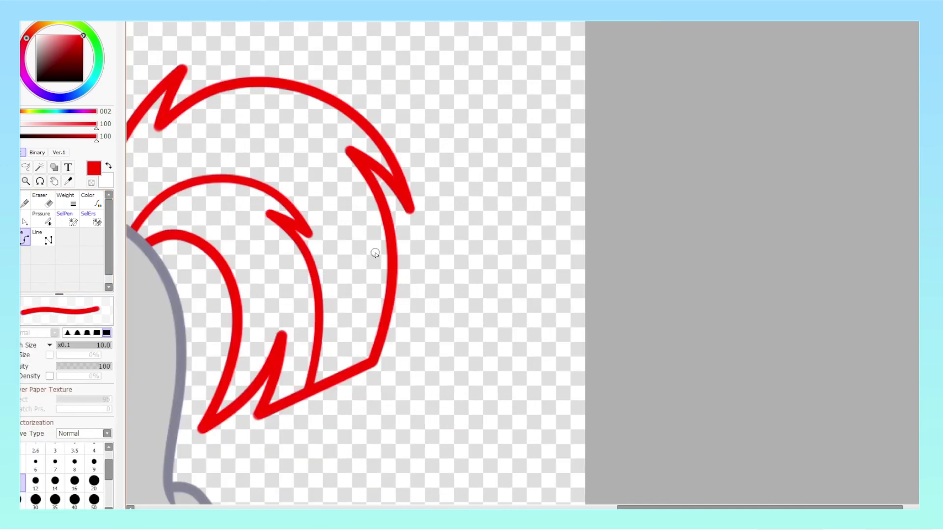
pyautogui.click(25, 241)
pyautogui.moveTo(136, 188); pyautogui.dragTo(272, 223)
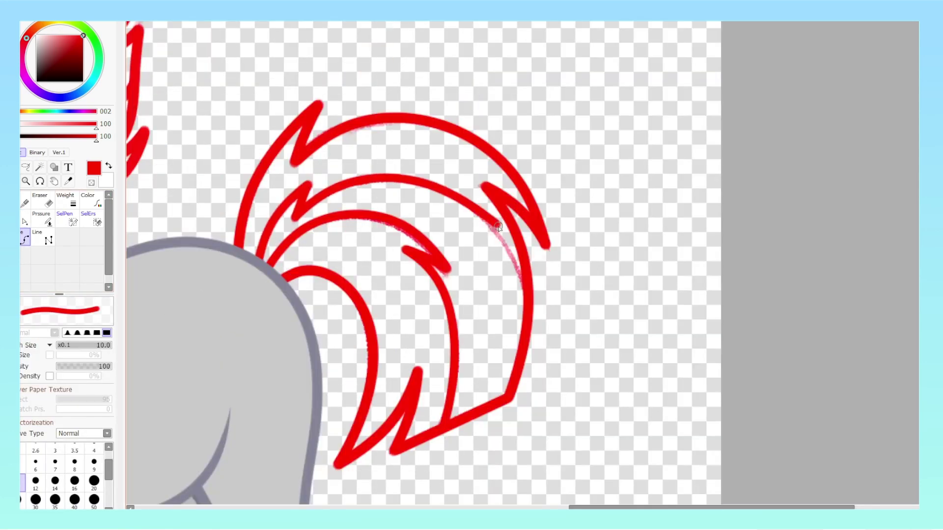
# Sharpen the spikes along the forelock's lower back edge and the strand above it with a size 7 pen and eraser.
pyautogui.scroll(-4, 423, 266)
pyautogui.scroll(3, 390, 111)
pyautogui.press('e')
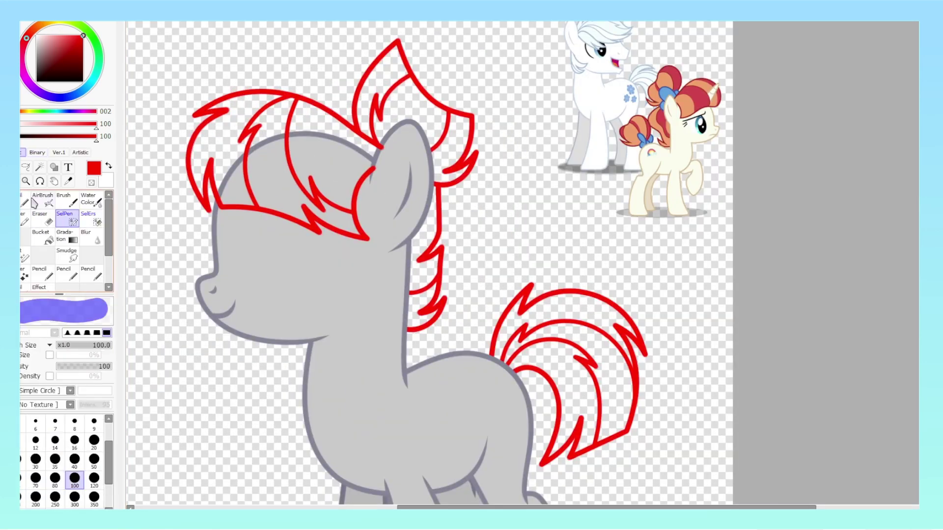
pyautogui.scroll(3, 390, 110)
pyautogui.scroll(-1, 236, 204)
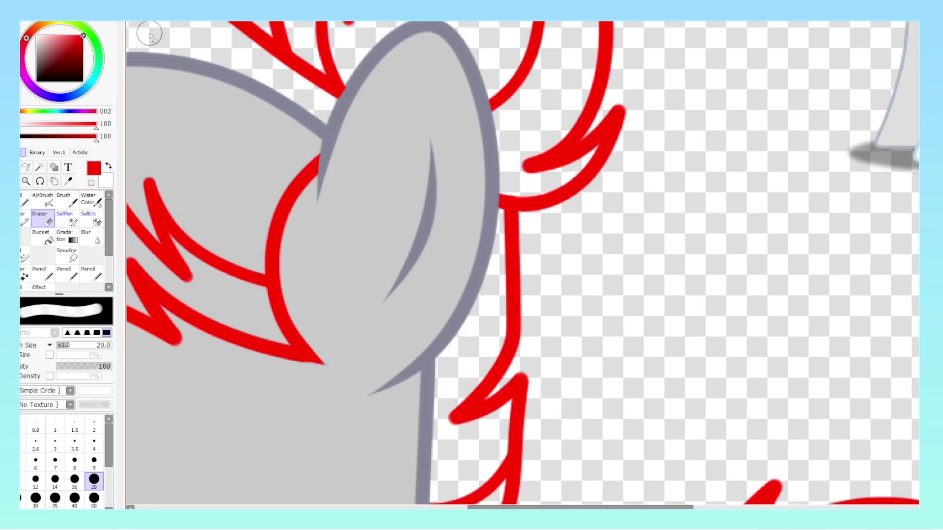
pyautogui.moveTo(337, 374); pyautogui.dragTo(543, 416)
pyautogui.press('[')
pyautogui.press('[')
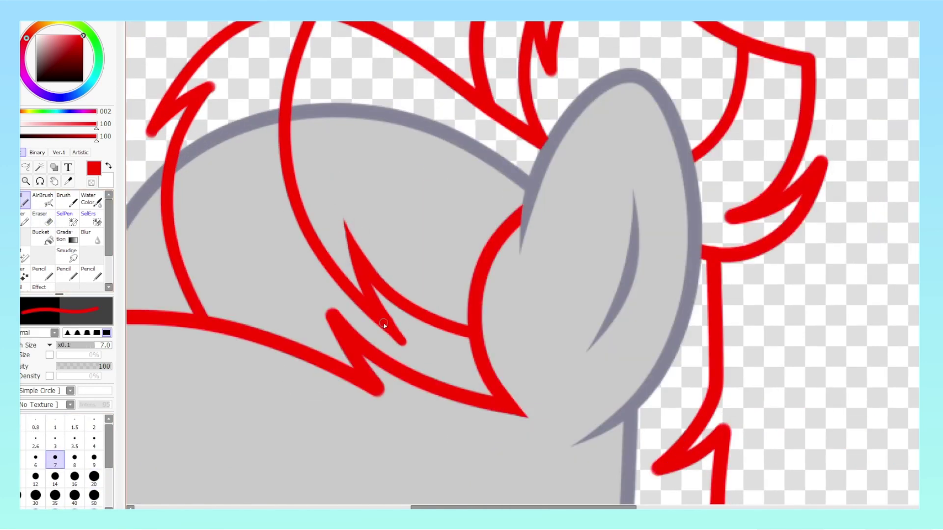
pyautogui.moveTo(396, 318); pyautogui.dragTo(403, 339)
pyautogui.press(']')
pyautogui.press(']')
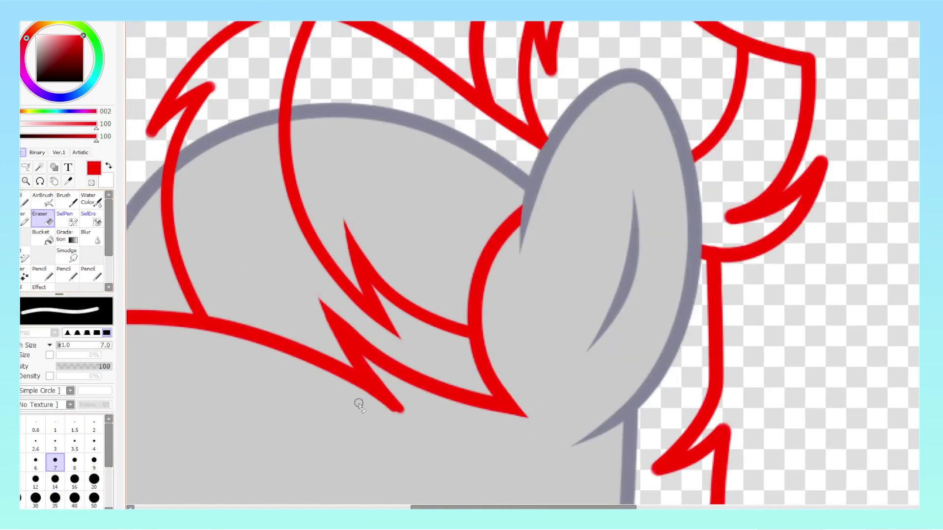
pyautogui.scroll(-1, 375, 378)
pyautogui.scroll(3, 393, 432)
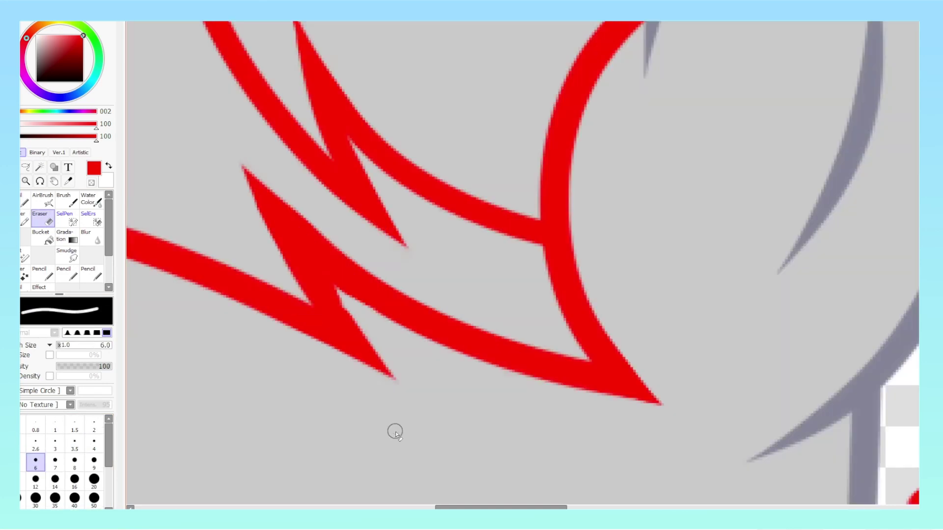
# Sharpen both tips of the forelock's front inner strand into points, erasing at size 6.
pyautogui.scroll(-3, 397, 299)
pyautogui.scroll(1, 429, 301)
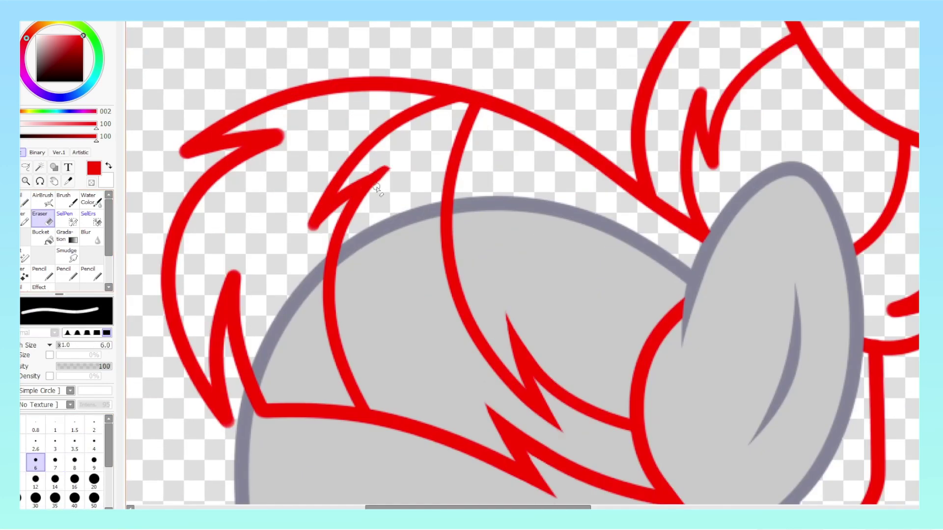
pyautogui.hotkey('ctrl', 'z')
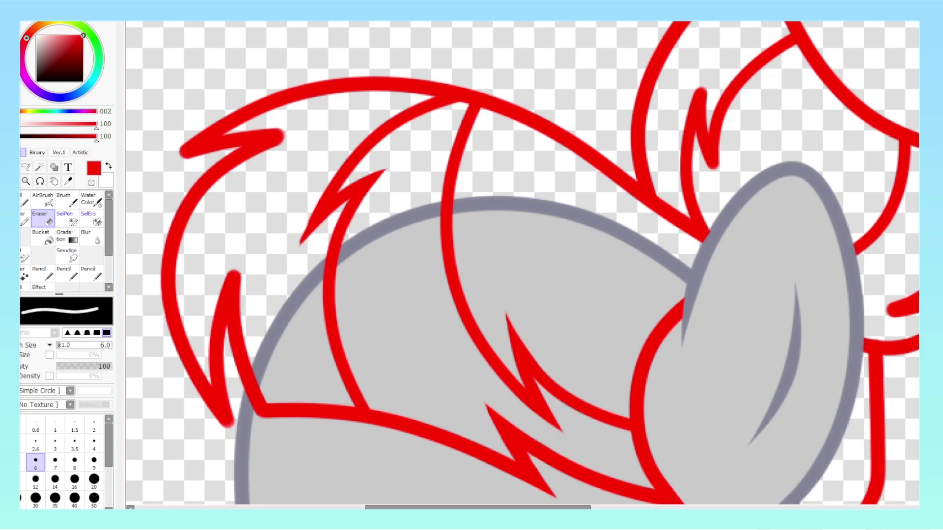
pyautogui.scroll(1, 329, 139)
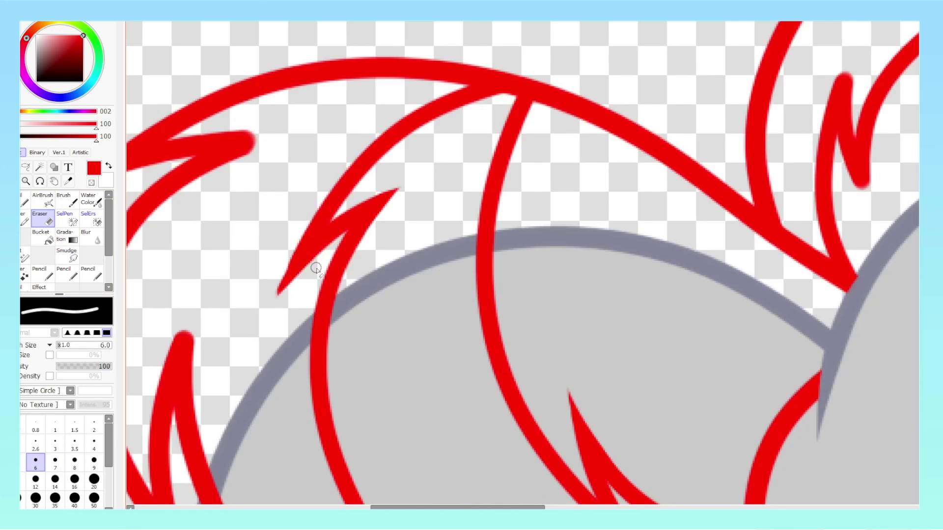
# Sharpen the outer spikes at the front of the forelock into points with the pen and eraser.
pyautogui.scroll(-3, 274, 312)
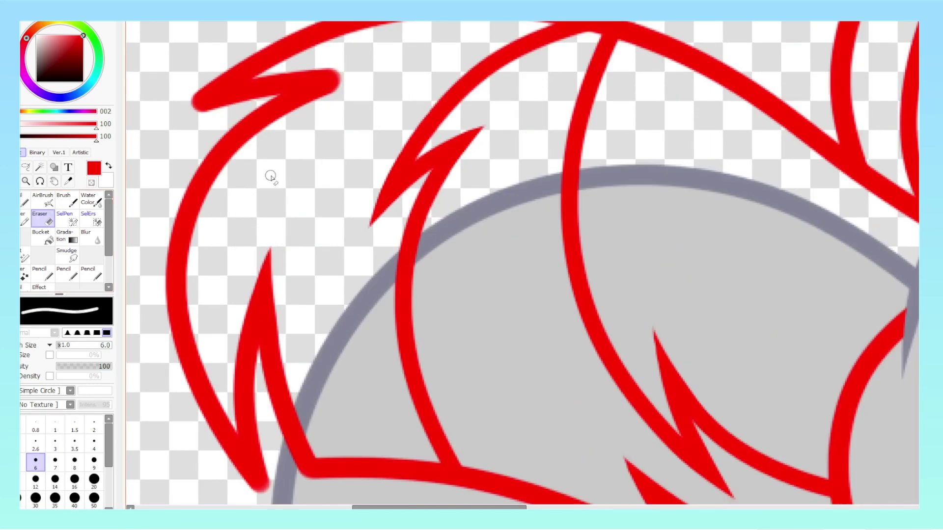
pyautogui.scroll(-2, 271, 176)
pyautogui.press(']')
pyautogui.press(']')
pyautogui.press(']')
pyautogui.press(']')
pyautogui.press(']')
pyautogui.press('n')
pyautogui.moveTo(239, 320); pyautogui.dragTo(251, 344)
pyautogui.press('e')
# Sharpen the inner and outer spikes of the mane tuft above the ear, erasing at size 8.
pyautogui.scroll(-3, 221, 320)
pyautogui.scroll(3, 311, 224)
pyautogui.scroll(-2, 311, 224)
pyautogui.scroll(2, 315, 196)
pyautogui.scroll(5, 369, 216)
pyautogui.scroll(-2, 368, 216)
pyautogui.scroll(2, 365, 156)
pyautogui.scroll(2, 247, 113)
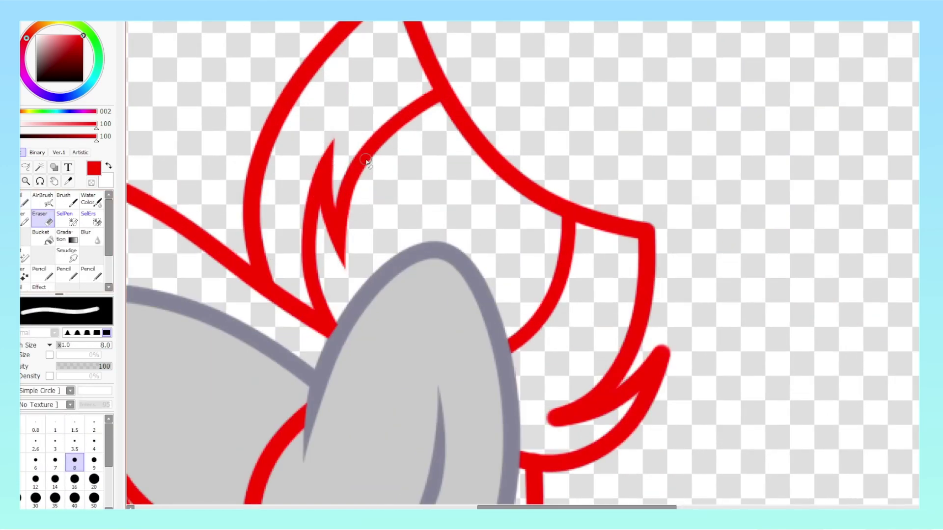
pyautogui.scroll(-2, 369, 209)
# Extend and taper the spikes of the jagged mane down the back of the neck, trimming with erasers including size 5.
pyautogui.scroll(2, 480, 248)
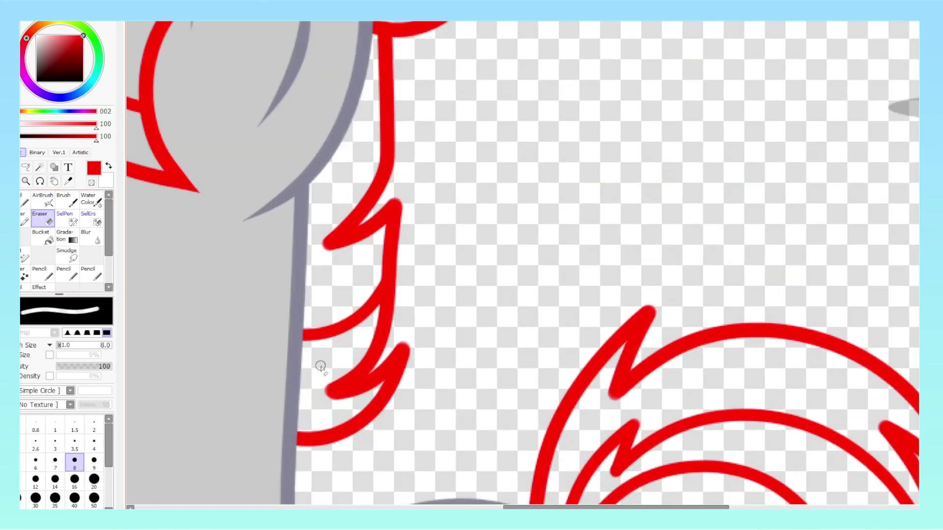
pyautogui.press(']')
pyautogui.press(']')
pyautogui.press(']')
pyautogui.moveTo(374, 390); pyautogui.dragTo(327, 396)
pyautogui.moveTo(312, 248); pyautogui.dragTo(354, 198)
pyautogui.press('[')
pyautogui.press('[')
pyautogui.press('[')
pyautogui.press('[')
pyautogui.press('[')
pyautogui.press('[')
pyautogui.press('[')
pyautogui.press('[')
pyautogui.press('[')
pyautogui.press('[')
pyautogui.press('[')
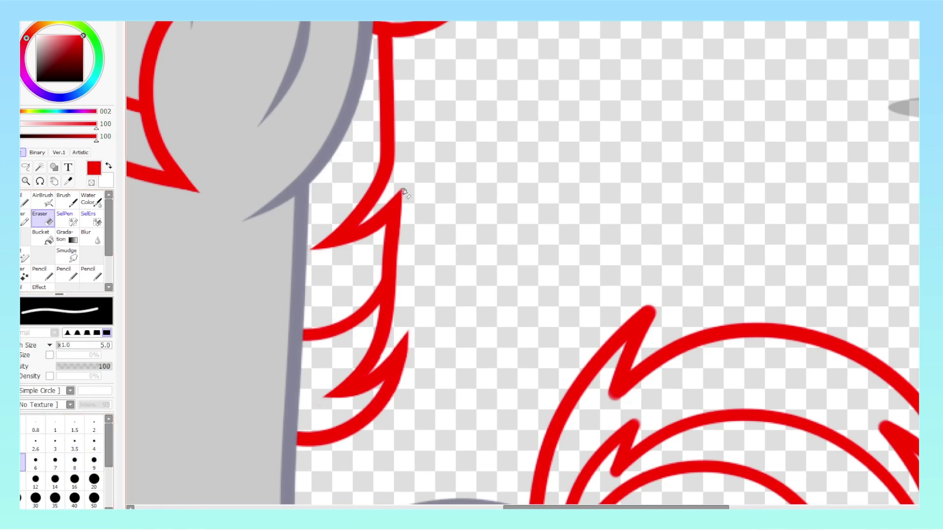
pyautogui.scroll(2, 404, 193)
pyautogui.press(']')
pyautogui.press(']')
pyautogui.press(']')
pyautogui.press(']')
pyautogui.press(']')
pyautogui.press(']')
pyautogui.press(']')
pyautogui.scroll(-3, 358, 84)
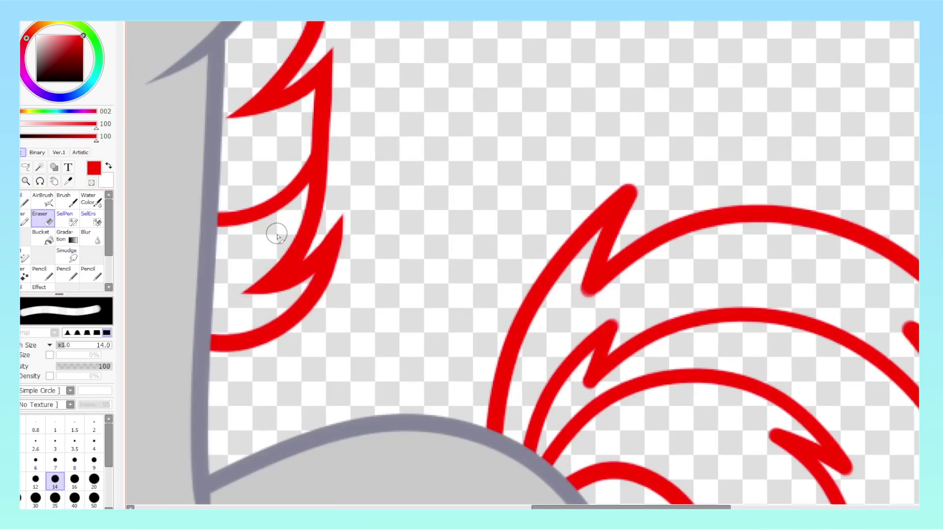
# Sharpen the two spikes at the upper front of the tail's outer outline, refining them with a size 8 eraser.
pyautogui.scroll(-2, 277, 236)
pyautogui.press('[')
pyautogui.press('[')
pyautogui.press('[')
pyautogui.press('[')
pyautogui.press('[')
pyautogui.press('[')
pyautogui.press('[')
pyautogui.press('[')
pyautogui.press(']')
pyautogui.press(']')
pyautogui.press(']')
pyautogui.press(']')
pyautogui.press(']')
pyautogui.press(']')
pyautogui.press(']')
pyautogui.press(']')
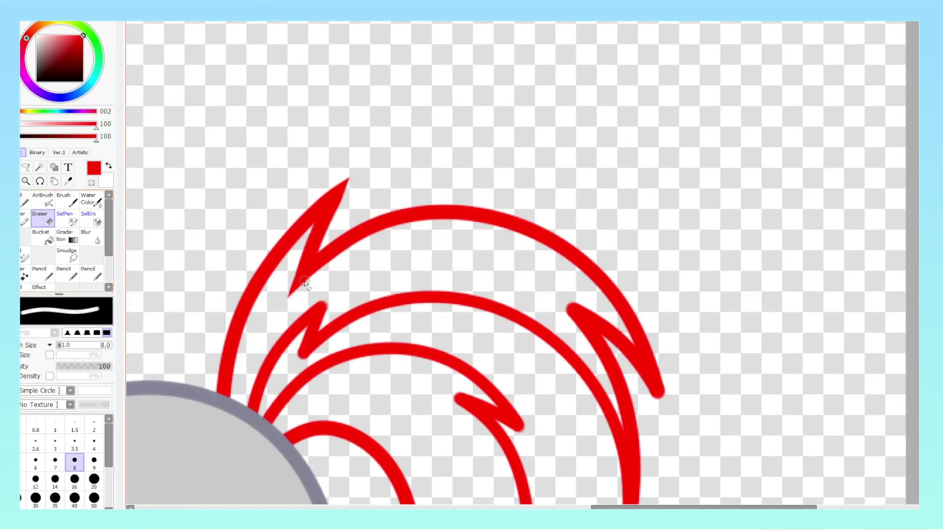
# Sharpen the two tips of the tail's upper inner strand with a size 7 pen and the eraser.
pyautogui.scroll(-1, 304, 282)
pyautogui.press('[')
pyautogui.press('[')
pyautogui.press('[')
pyautogui.press('[')
pyautogui.scroll(2, 327, 269)
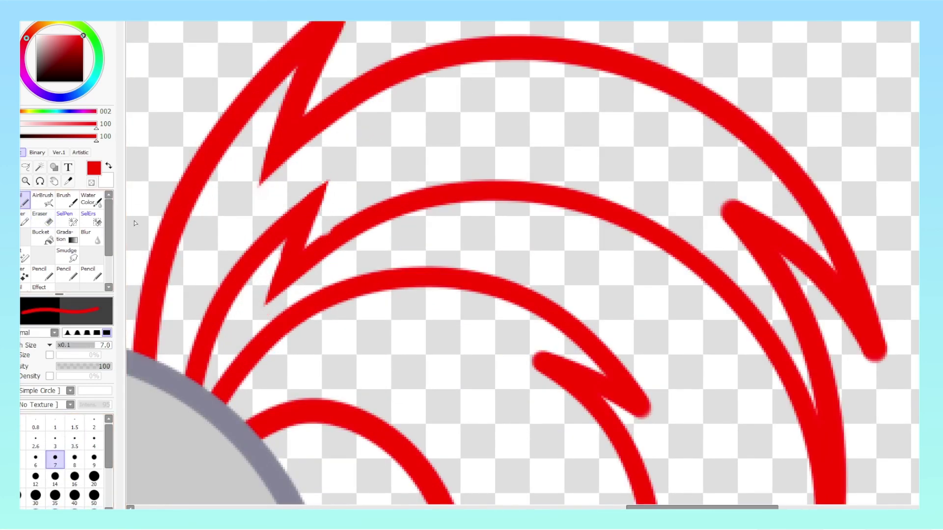
pyautogui.scroll(-1, 224, 189)
# Sharpen the two large spikes on the rear of the tail's outer outline with the pen and a size 8 eraser.
pyautogui.press('n')
pyautogui.press('e')
pyautogui.moveTo(324, 165); pyautogui.dragTo(339, 193)
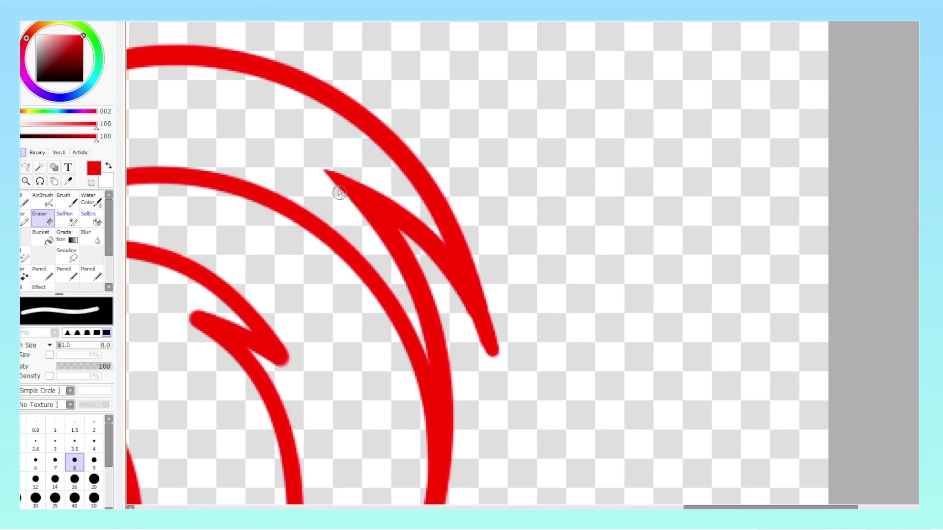
pyautogui.moveTo(466, 208); pyautogui.dragTo(499, 350)
# Taper the upward spike at the tail's lower end and both tips of the lower inner strand with a size 8 eraser.
pyautogui.scroll(-2, 491, 344)
pyautogui.scroll(1, 393, 320)
pyautogui.moveTo(363, 366); pyautogui.dragTo(386, 309)
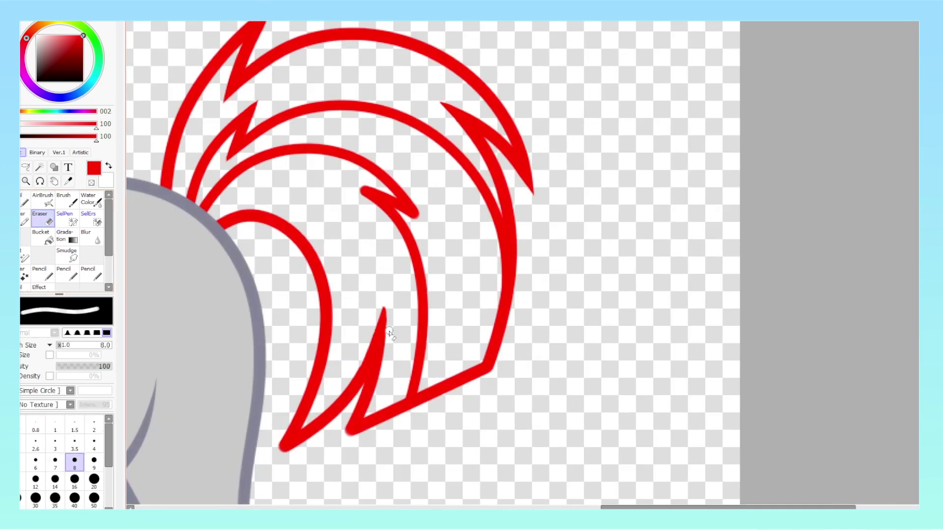
pyautogui.scroll(2, 344, 307)
pyautogui.scroll(-1, 338, 339)
pyautogui.scroll(1, 366, 161)
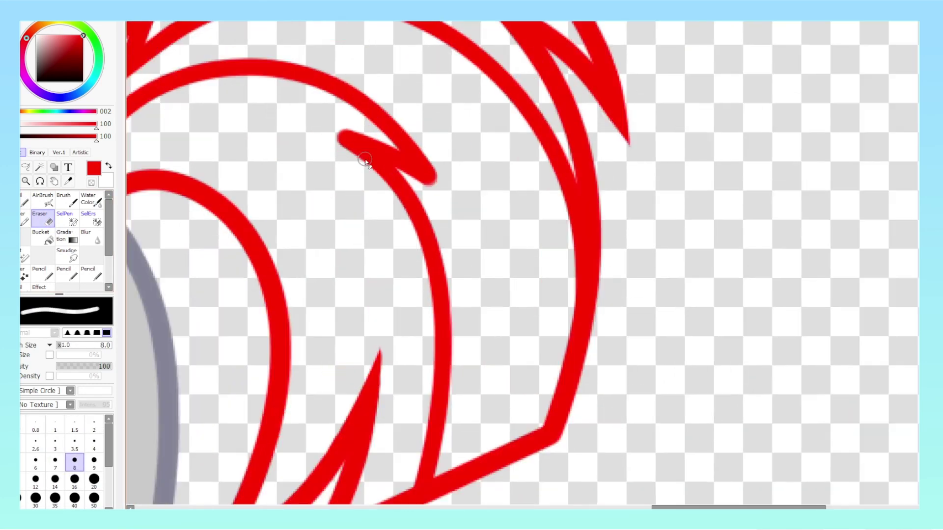
pyautogui.moveTo(315, 119); pyautogui.dragTo(345, 120)
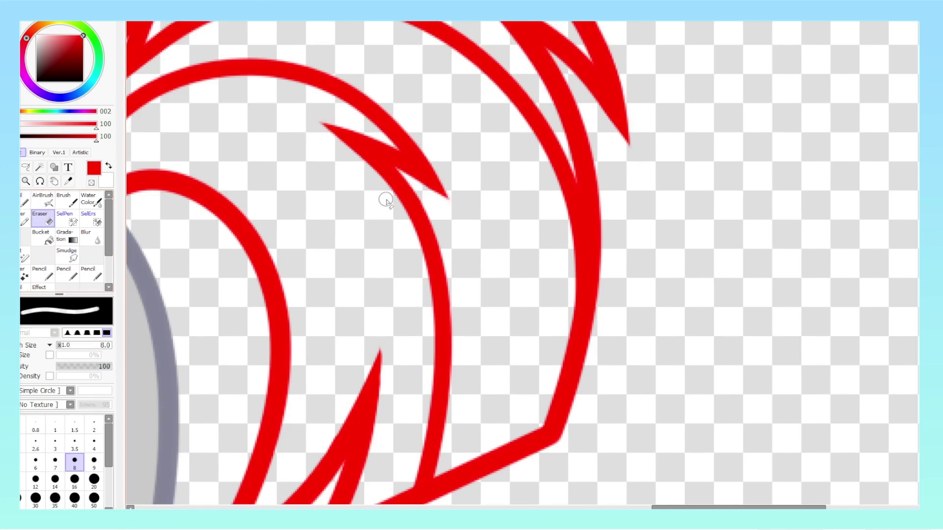
# Sharpen the remaining downward spikes at the bottom of the tail.
pyautogui.scroll(-1, 344, 182)
pyautogui.scroll(-2, 326, 179)
pyautogui.scroll(3, 206, 294)
pyautogui.press('n')
pyautogui.scroll(-3, 267, 343)
pyautogui.scroll(2, 303, 169)
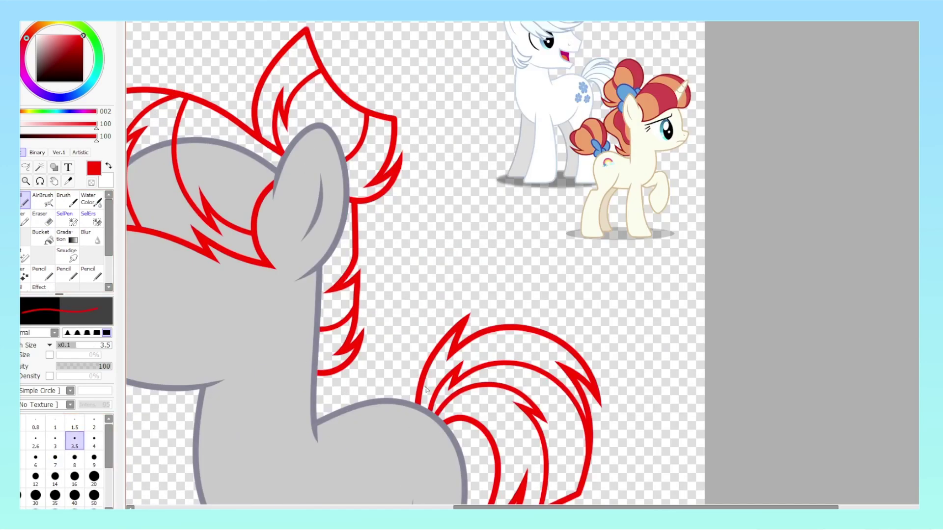
# Select the areas inside the mane and tail linework and fill the tuft, neck mane and tail with pink, HSV 2, 51, 100.
pyautogui.press('w')
pyautogui.click(449, 425)
pyautogui.scroll(2, 492, 417)
pyautogui.scroll(-2, 491, 344)
pyautogui.hotkey('ctrl', 'i')
pyautogui.click(25, 201)
pyautogui.scroll(-2, 344, 246)
pyautogui.scroll(3, 286, 172)
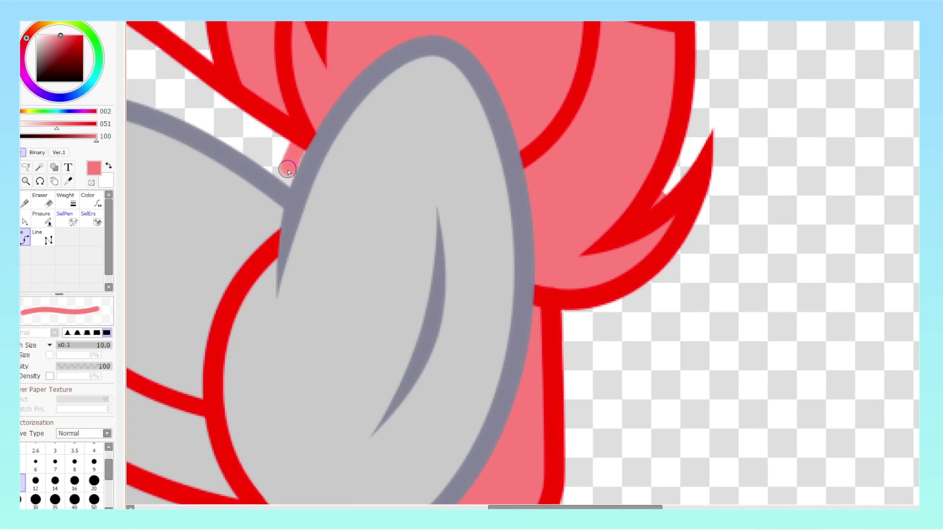
# Line the inside edge of the forelock with a size 16 binary pen and bucket-fill its interior with the same pink.
pyautogui.scroll(-2, 359, 154)
pyautogui.press('e')
pyautogui.scroll(2, 368, 69)
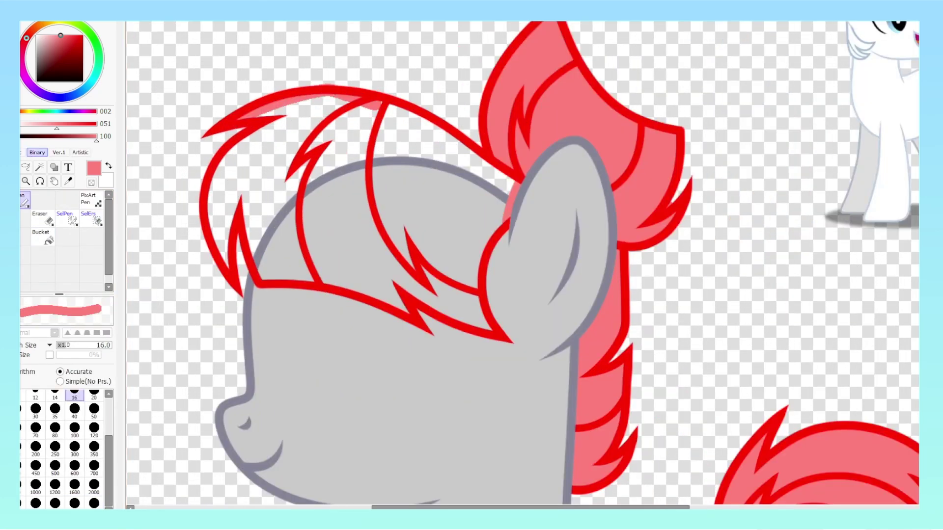
pyautogui.press('e')
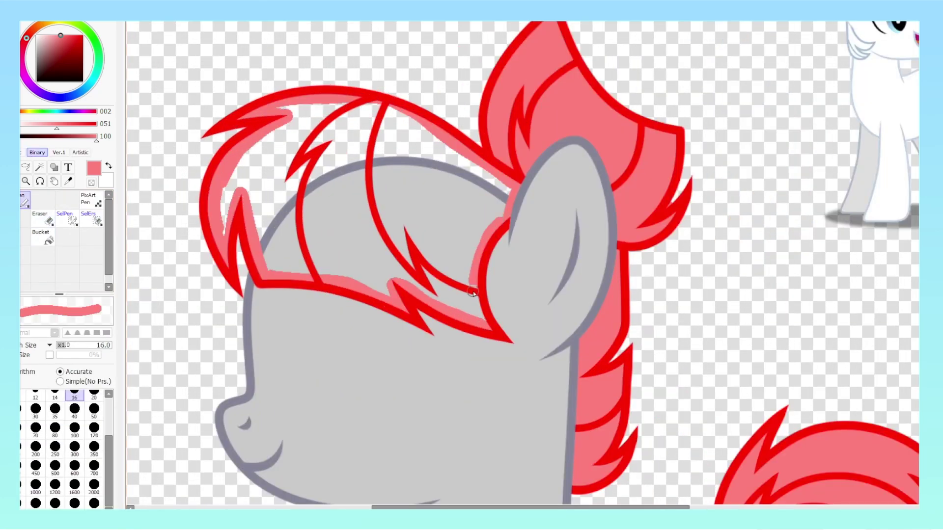
pyautogui.moveTo(479, 259); pyautogui.dragTo(484, 320)
pyautogui.press('g')
# Fill the checkered color chart with stripes of cream, orange and the other colors sampled from the orange-maned reference pony.
pyautogui.scroll(-3, 482, 276)
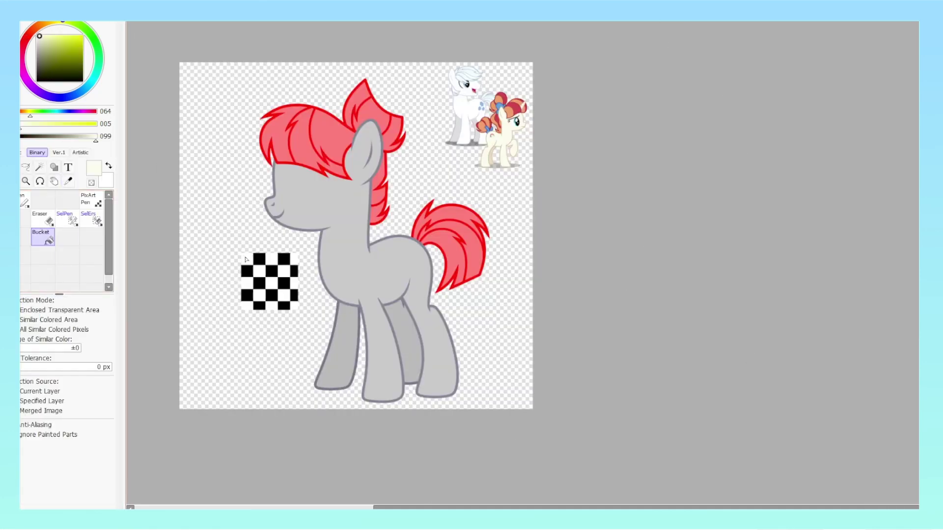
pyautogui.click(260, 283)
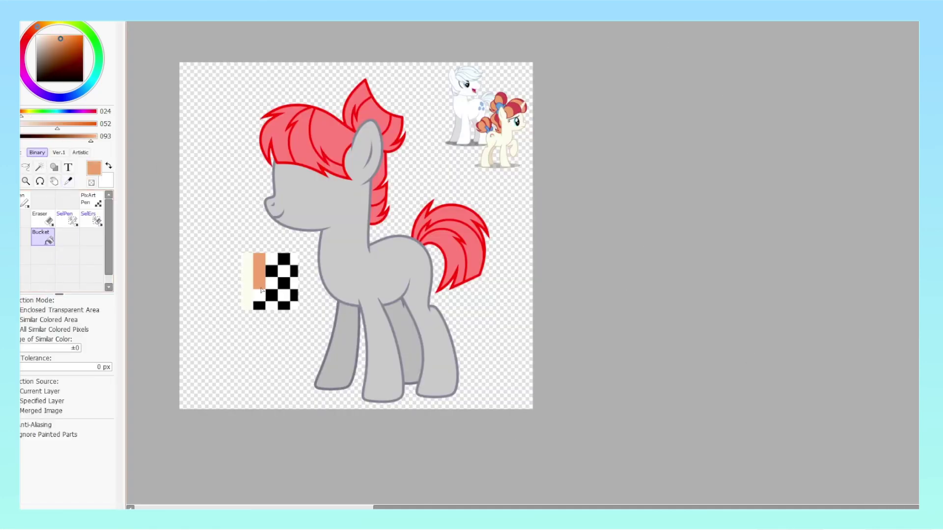
pyautogui.click(273, 261)
pyautogui.click(284, 275)
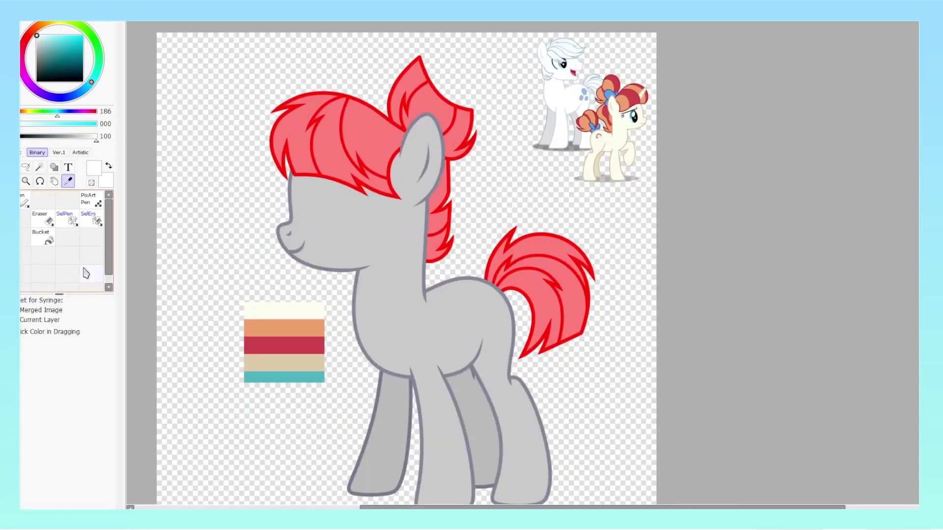
# Complete the blended color chart with the white reference pony's colors and fill the near body with cream, HSV 69, 3, 100.
pyautogui.click(284, 328)
pyautogui.click(284, 345)
pyautogui.keyDown('alt'); pyautogui.click(554, 111); pyautogui.keyUp('alt')
pyautogui.click(284, 363)
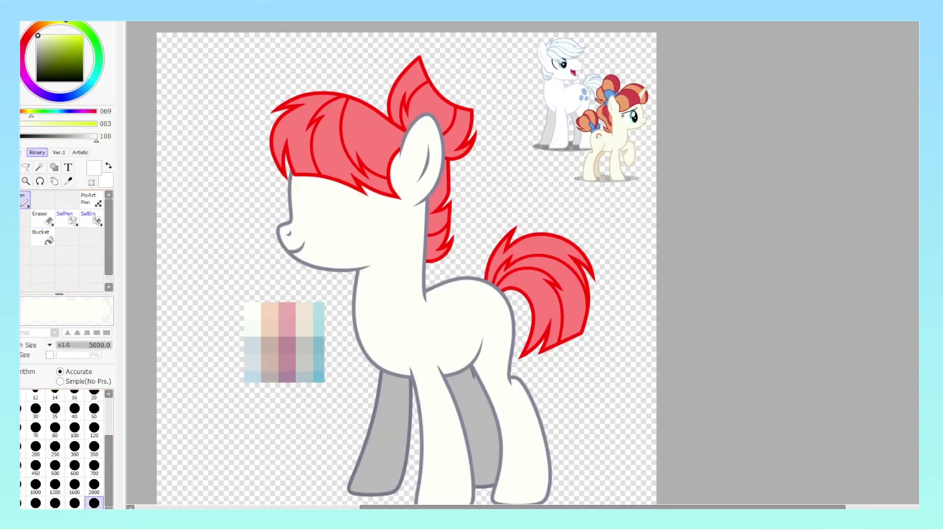
# Recolor the near body outlines with HSV 21, 20, 92 and the far legs with a darker off-white and dusty pink outlines.
pyautogui.keyDown('alt'); pyautogui.click(265, 315); pyautogui.keyUp('alt')
pyautogui.scroll(-1, 179, 263)
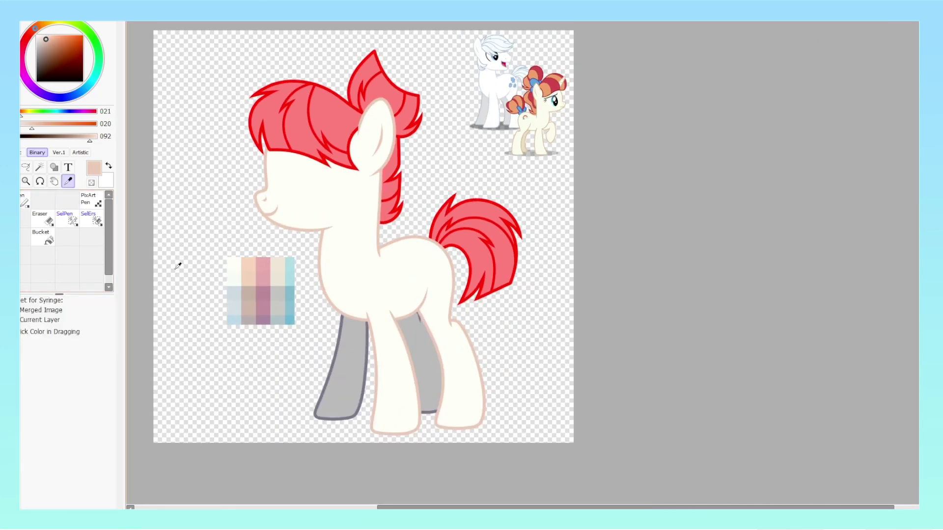
pyautogui.click(344, 368)
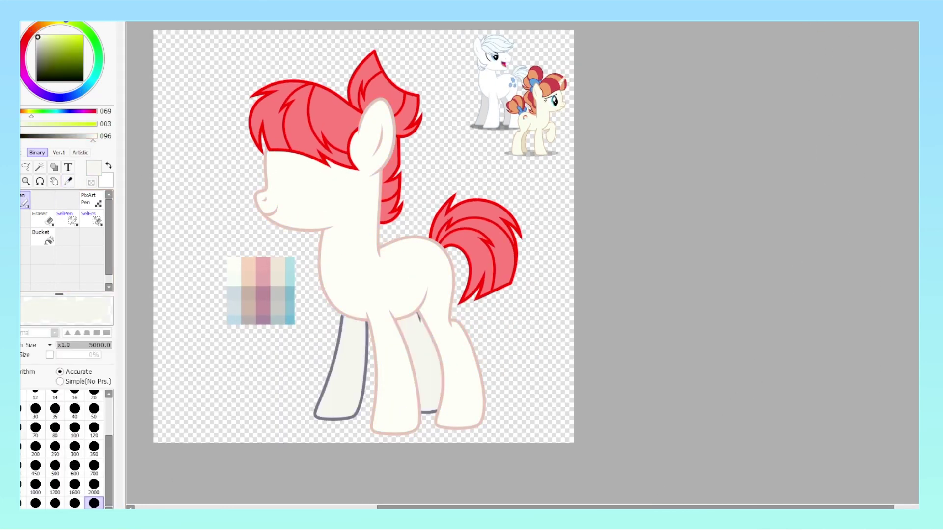
pyautogui.moveTo(90, 140); pyautogui.dragTo(87, 142)
# Recolor the mane and tail fills with peach, HSV 25, 23, 97, and their linework with a darker dusty pink.
pyautogui.click(305, 118)
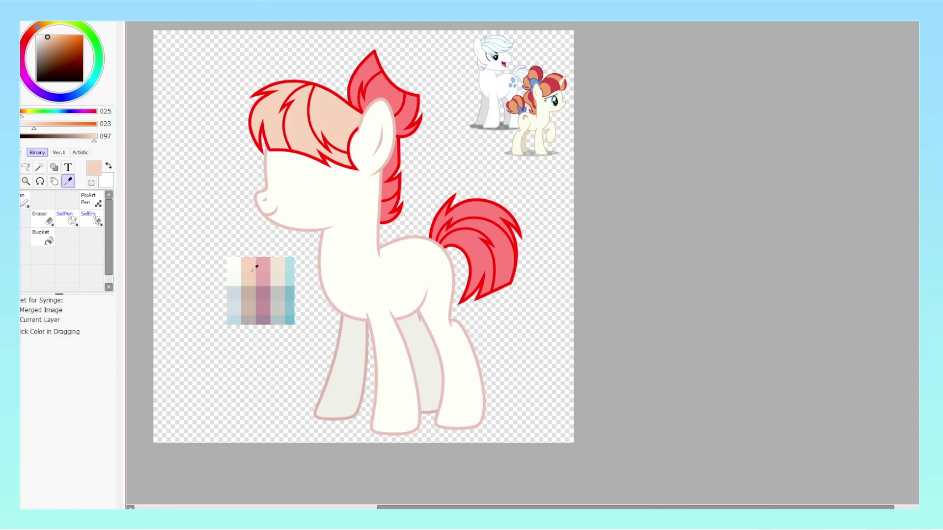
pyautogui.click(63, 42)
pyautogui.click(388, 99)
pyautogui.click(472, 245)
pyautogui.click(378, 79)
pyautogui.click(486, 222)
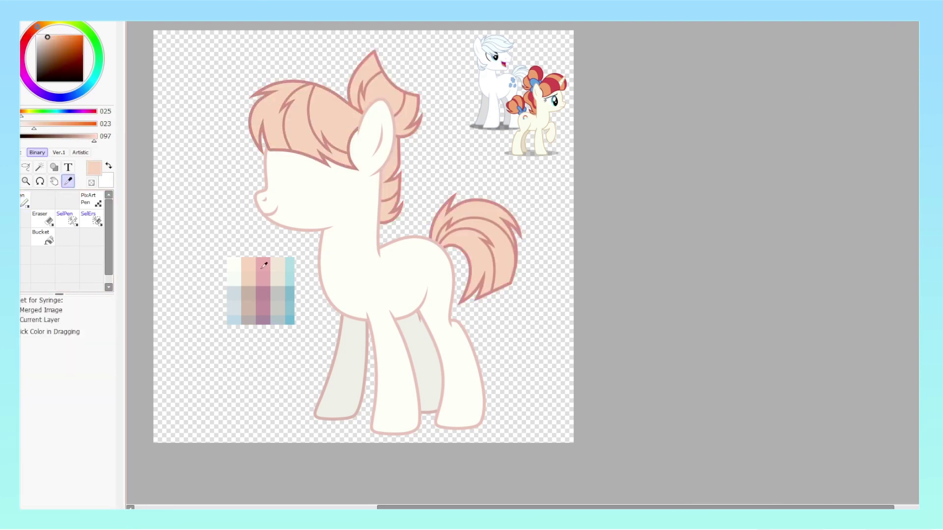
# Paint the forelock's middle strand with a size 40 pen and recolor it pale cream, HSV 38, 12, 100.
pyautogui.scroll(2, 344, 196)
pyautogui.click(74, 439)
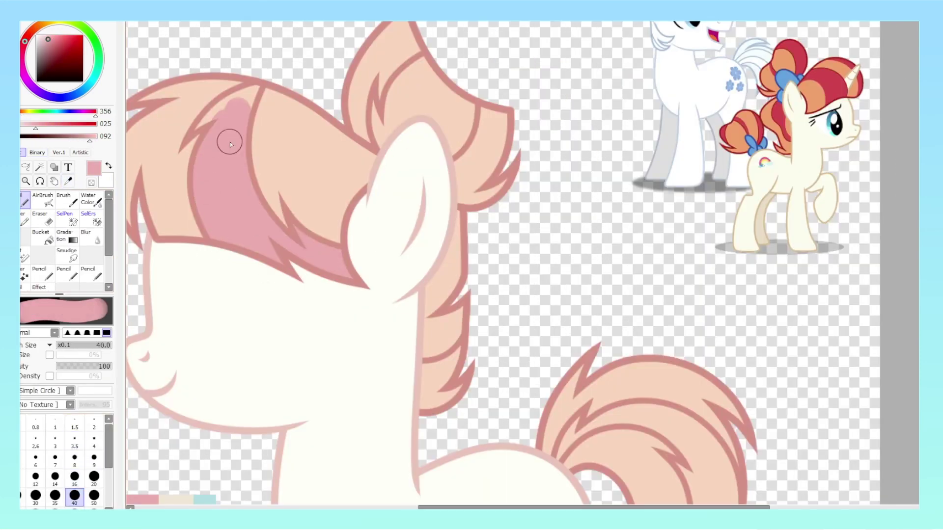
pyautogui.scroll(-3, 199, 129)
pyautogui.click(285, 123)
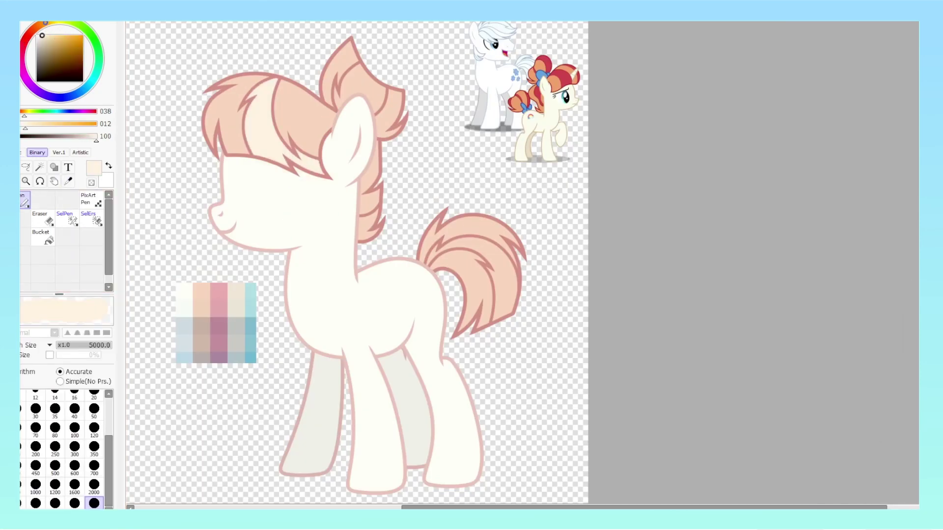
# Paint the middle strand of the ponytail above the ear pale cream, HSV 38, 12, 100.
pyautogui.press('n')
pyautogui.scroll(3, 196, 196)
pyautogui.scroll(-4, 196, 196)
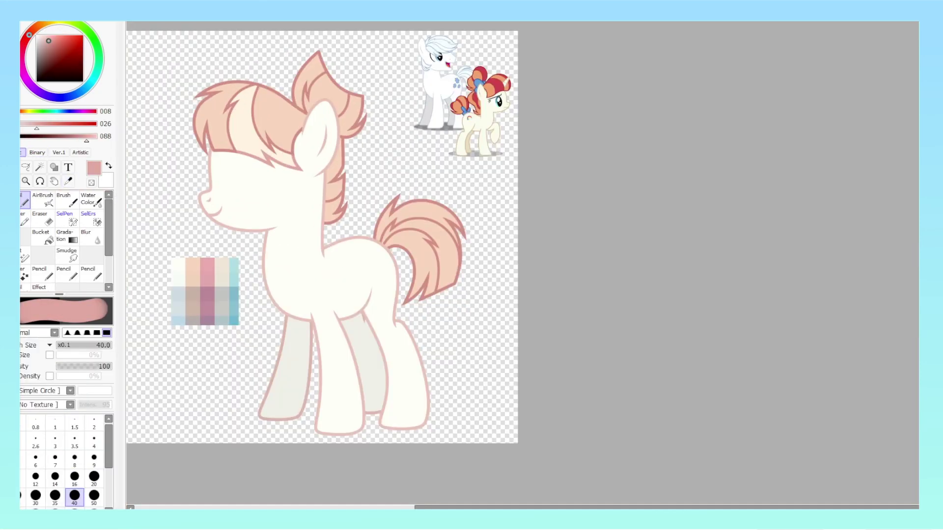
pyautogui.scroll(2, 346, 62)
pyautogui.press('e')
pyautogui.scroll(2, 272, 74)
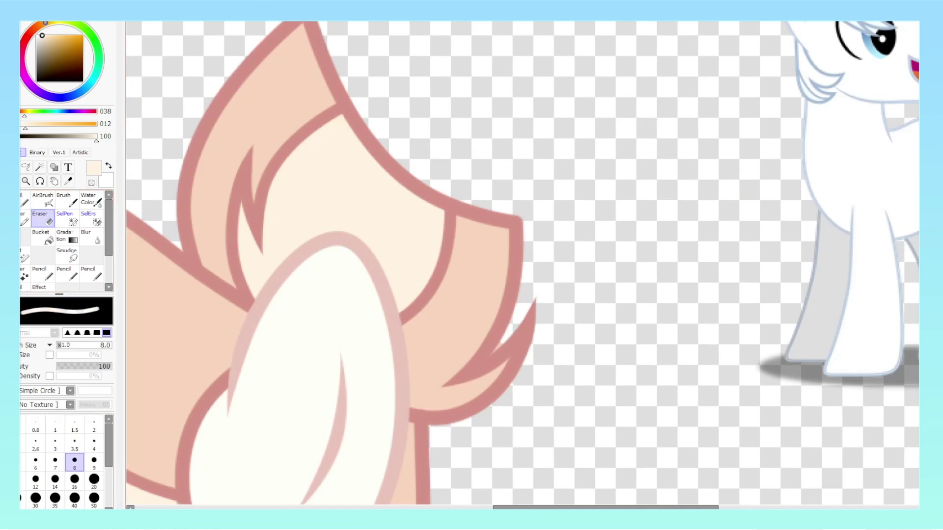
# Paint the tail's middle strand pale cream, HSV 38, 12, 100, using a size 14 binary pen.
pyautogui.scroll(-4, 251, 128)
pyautogui.scroll(4, 289, 189)
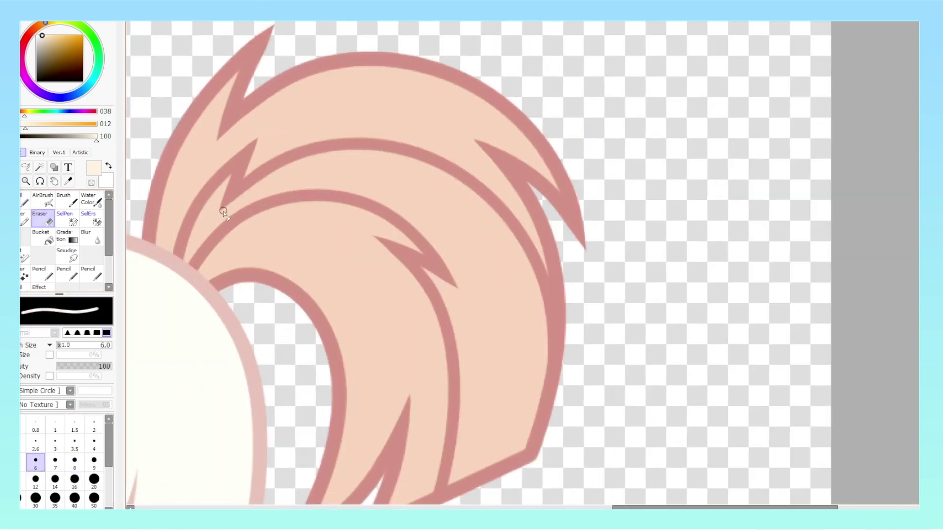
pyautogui.scroll(-4, 220, 201)
pyautogui.scroll(4, 295, 172)
pyautogui.press('n')
pyautogui.moveTo(248, 191); pyautogui.dragTo(231, 231)
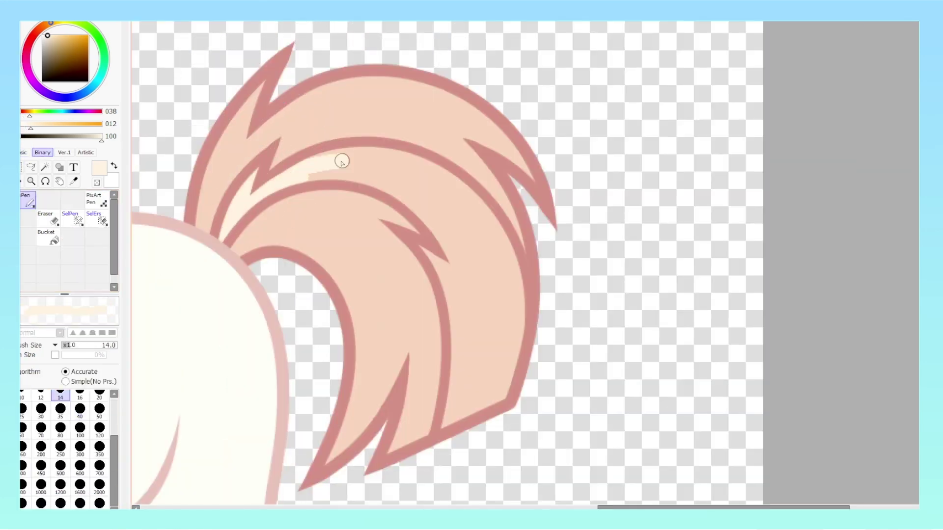
pyautogui.moveTo(310, 175); pyautogui.dragTo(346, 159)
pyautogui.moveTo(481, 383); pyautogui.dragTo(530, 258)
pyautogui.moveTo(320, 172); pyautogui.dragTo(509, 244)
# Recolor the linework around the cream mane and tail strands with a lighter pink, HSV 15, 28, 89.
pyautogui.scroll(-4, 509, 244)
pyautogui.press('n')
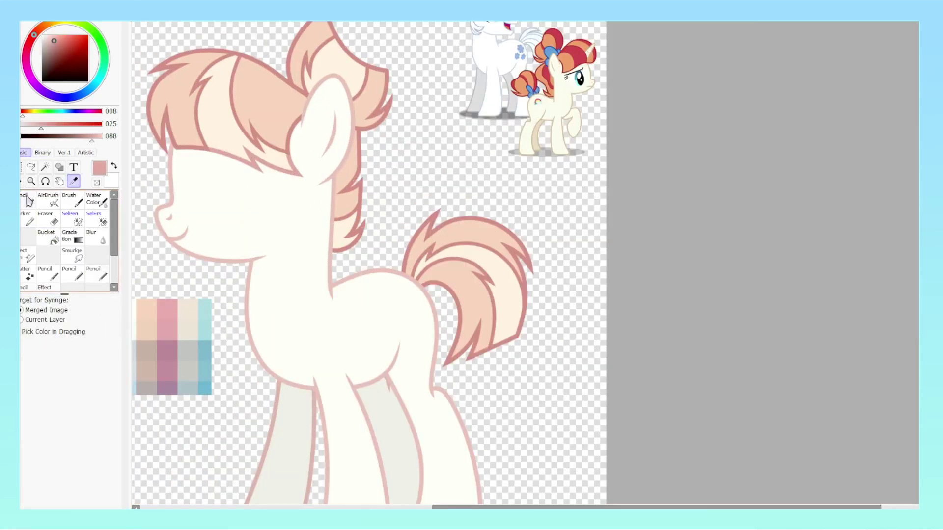
pyautogui.scroll(4, 314, 89)
pyautogui.scroll(-4, 314, 89)
pyautogui.scroll(4, 295, 221)
pyautogui.press('n')
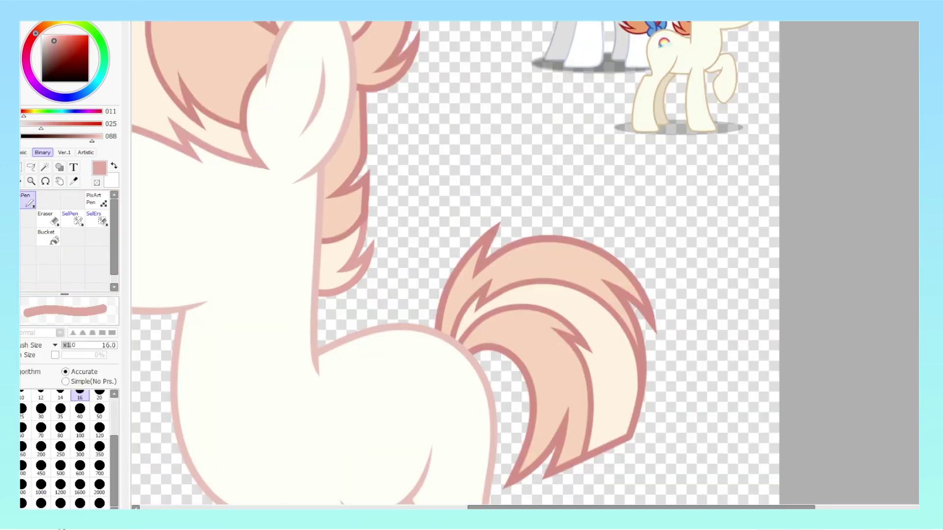
pyautogui.scroll(-2, 242, 353)
pyautogui.scroll(-4, 176, 106)
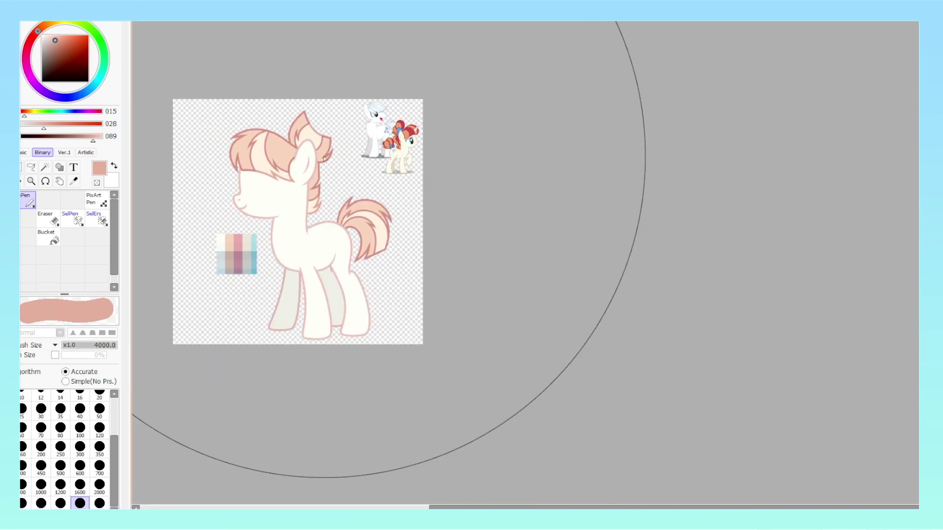
# Touch up the cream strands' linework with a size 35 pencil and recolor the peach strands' linework HSV 8, 30, 85.
pyautogui.press('n')
pyautogui.scroll(4, 354, 245)
pyautogui.scroll(-4, 428, 210)
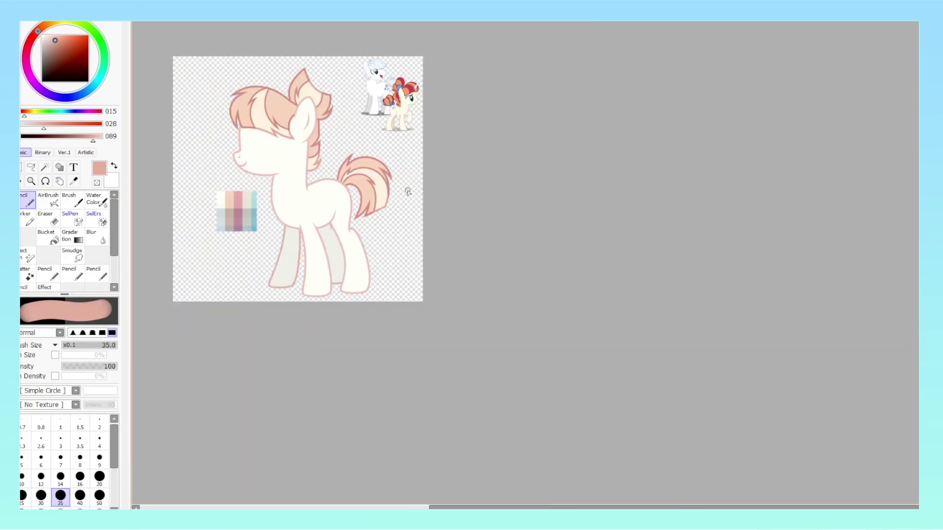
pyautogui.scroll(4, 406, 189)
pyautogui.scroll(-4, 404, 181)
pyautogui.press('n')
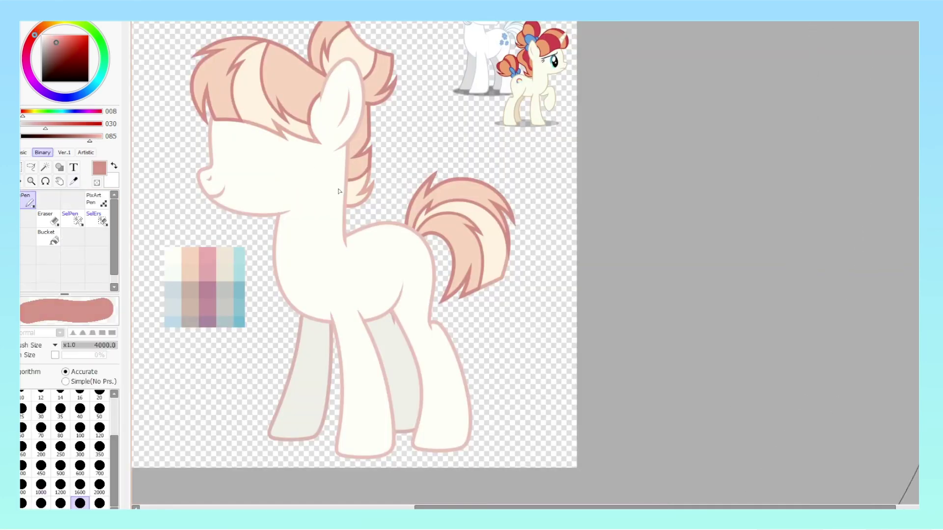
# Refill the near body with a warmer cream, HSV 38, 7, 100.
pyautogui.scroll(-4, 338, 191)
pyautogui.scroll(4, 338, 191)
pyautogui.click(324, 275)
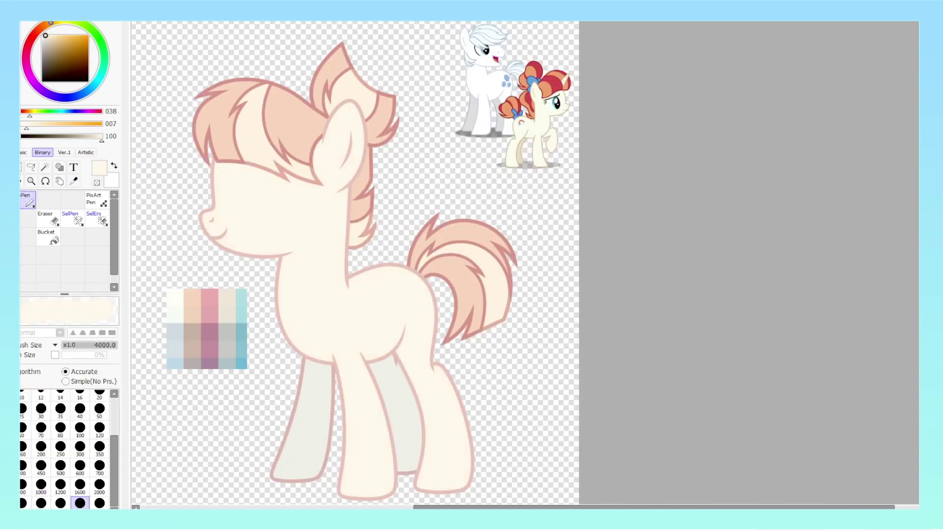
# Recolor the far legs beige and the near body outlines with a muted pink, HSV 12, 19, 86.
pyautogui.keyDown('alt'); pyautogui.click(195, 140); pyautogui.keyUp('alt')
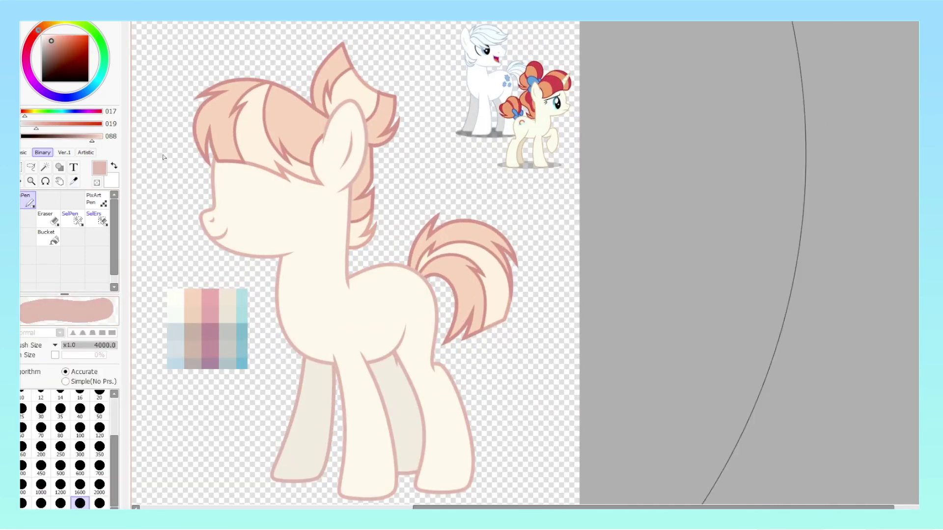
pyautogui.keyDown('alt'); pyautogui.click(344, 197); pyautogui.keyUp('alt')
pyautogui.scroll(-1, 339, 200)
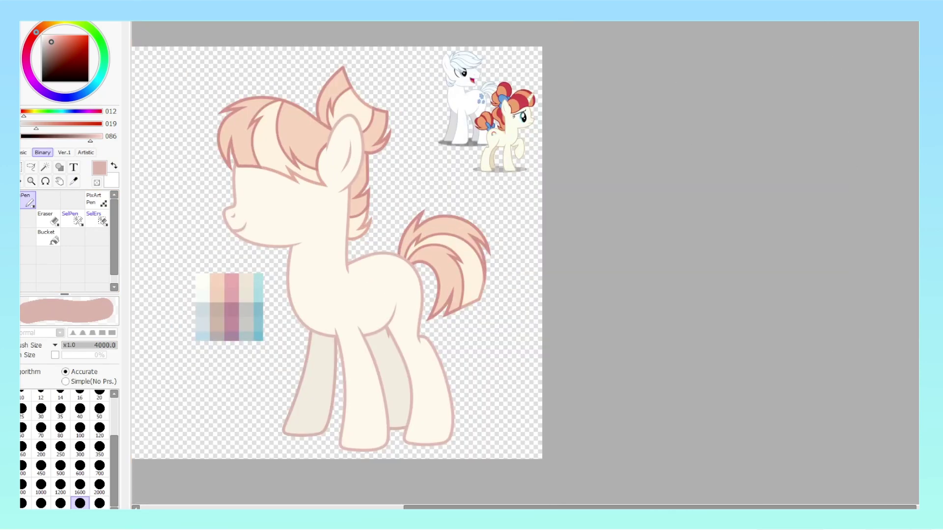
# Touch up the linework between the nape tufts with HSV 15, 28, 89 and a size 16 pencil.
pyautogui.press('n')
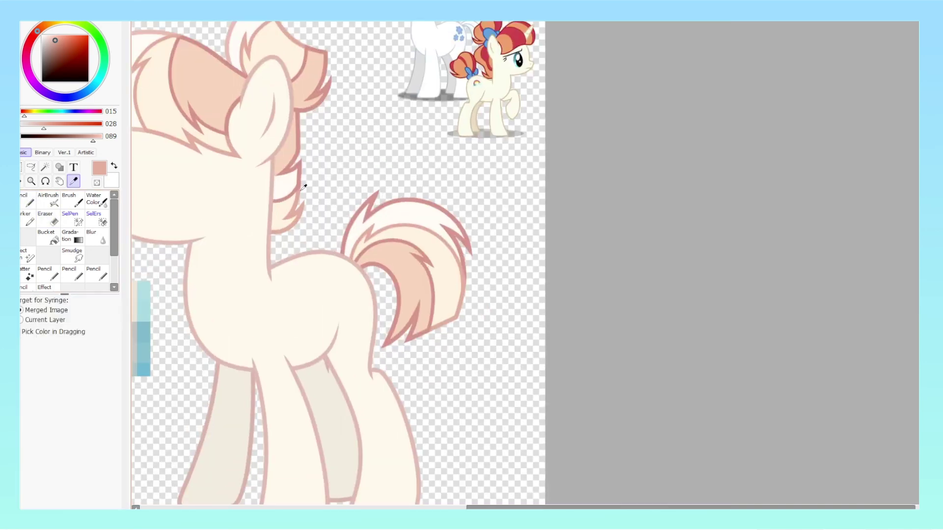
pyautogui.keyDown('alt'); pyautogui.click(303, 188); pyautogui.keyUp('alt')
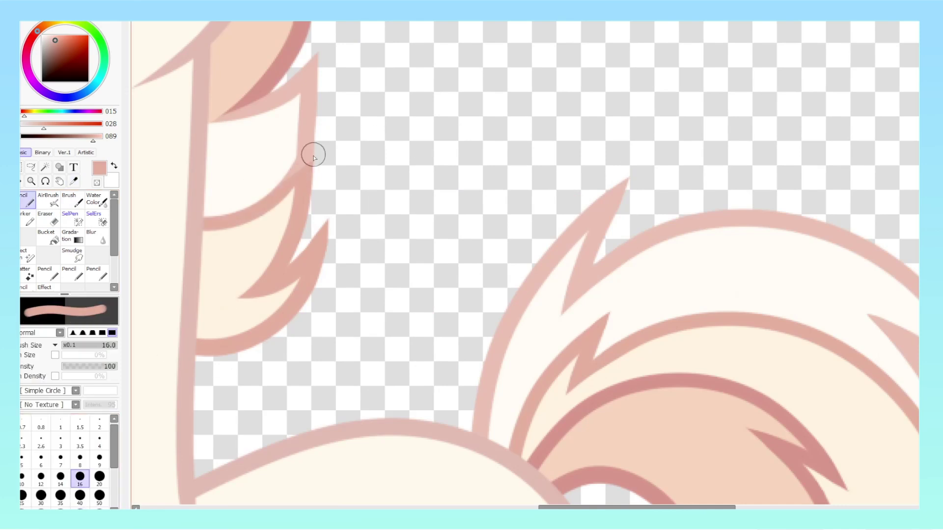
pyautogui.scroll(-5, 315, 157)
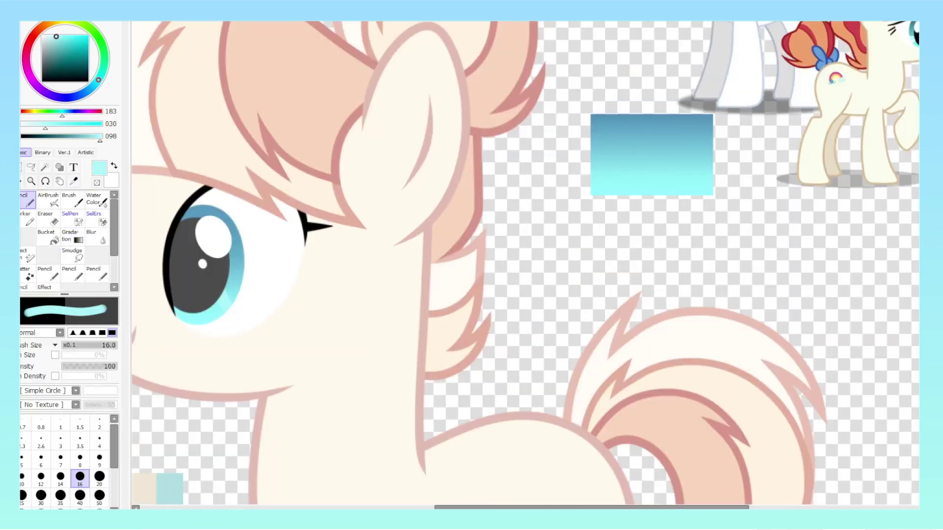
# Sketch a bow around the ponytail base in crimson, HSV 343, 100, 100, with a size 9 chalk brush.
pyautogui.scroll(2, 236, 322)
pyautogui.scroll(-1, 305, 210)
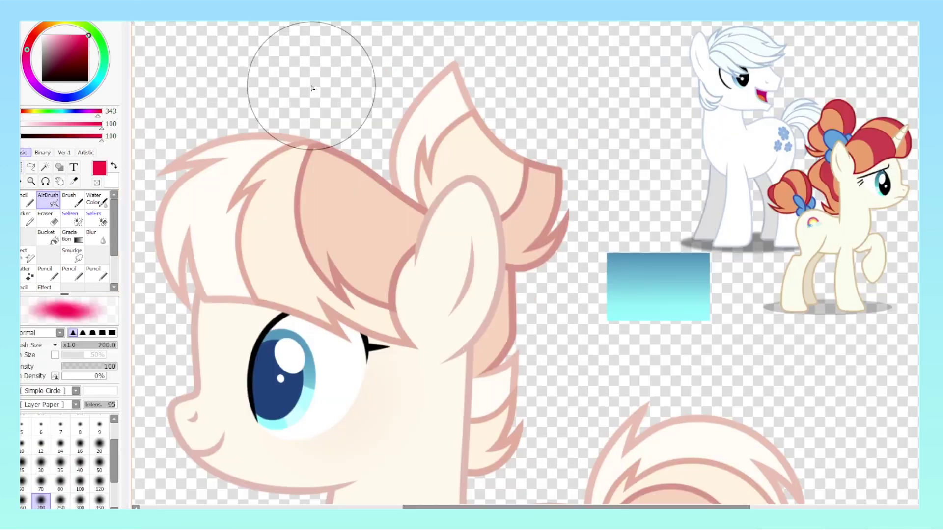
pyautogui.moveTo(436, 194); pyautogui.dragTo(415, 171)
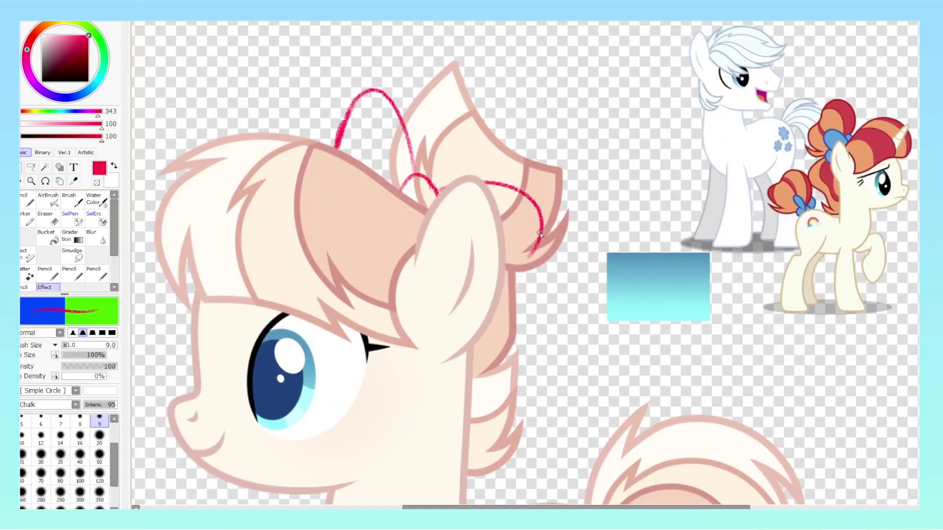
# Sketch a bow with a square knot in empty canvas space, select its first loop and mirror a copy to the opposite side.
pyautogui.scroll(-3, 536, 241)
pyautogui.scroll(2, 330, 133)
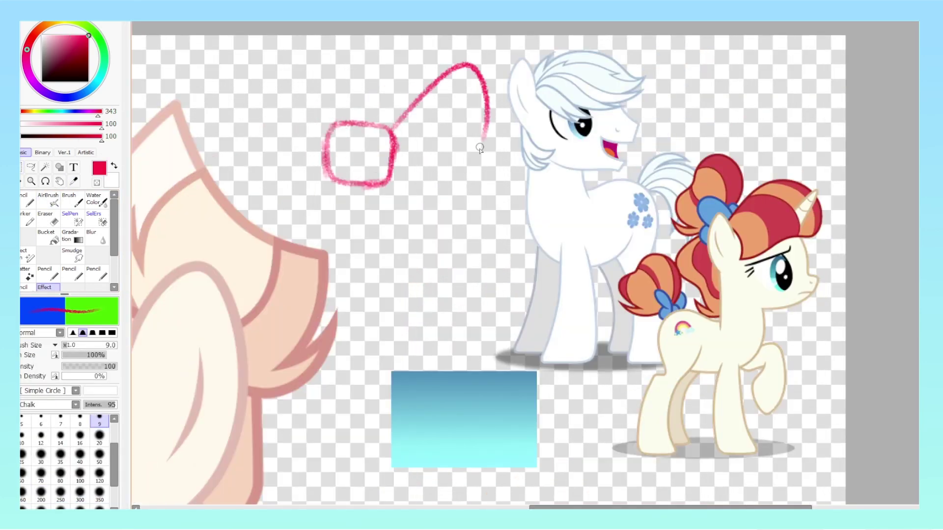
pyautogui.press('c')
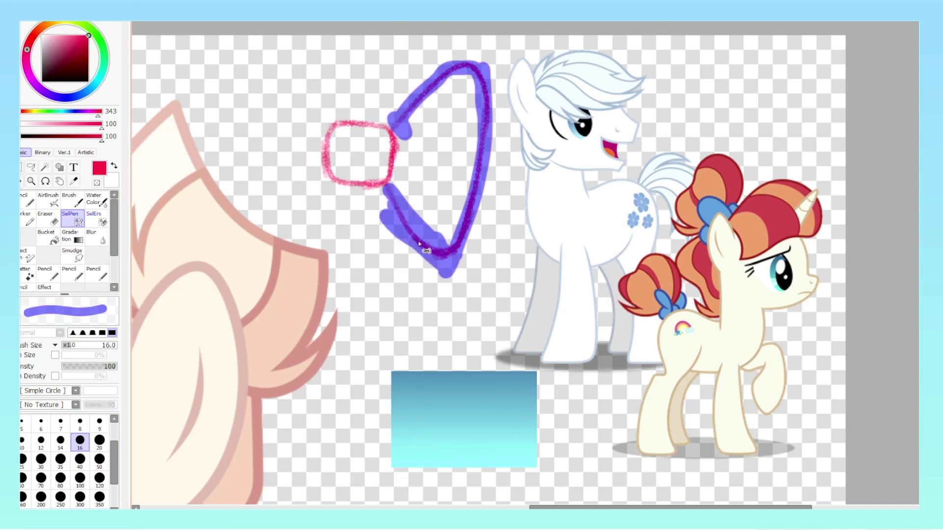
pyautogui.moveTo(422, 245); pyautogui.dragTo(275, 162)
pyautogui.press('Return')
pyautogui.click(44, 287)
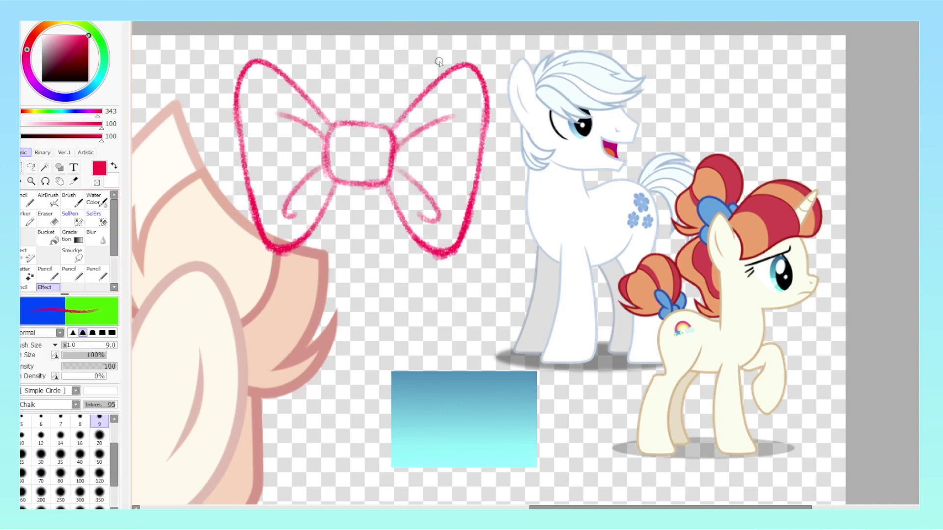
# Shrink the new bow sketch and place it over the base of the tail.
pyautogui.hotkey('ctrl', 't')
pyautogui.moveTo(457, 108); pyautogui.dragTo(294, 157)
pyautogui.press('Return')
pyautogui.hotkey('ctrl', 't')
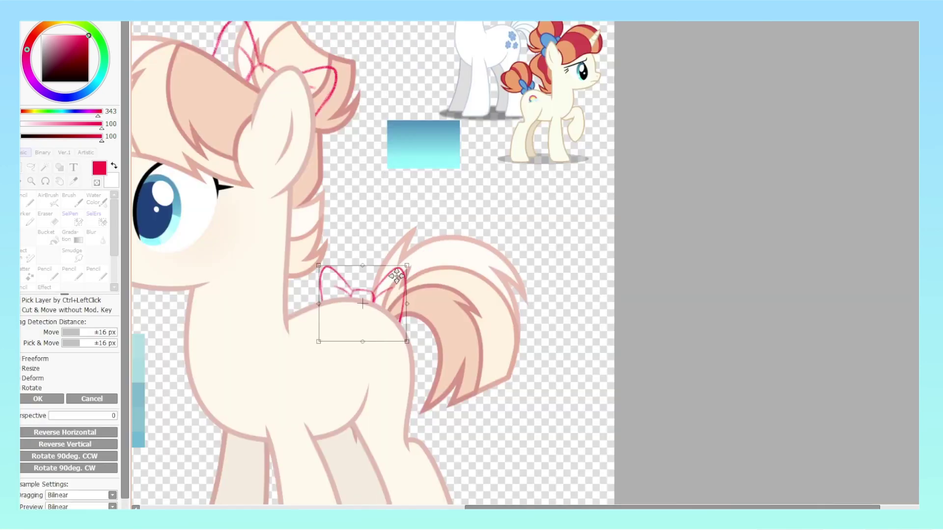
pyautogui.moveTo(397, 277); pyautogui.dragTo(290, 362)
pyautogui.press('Return')
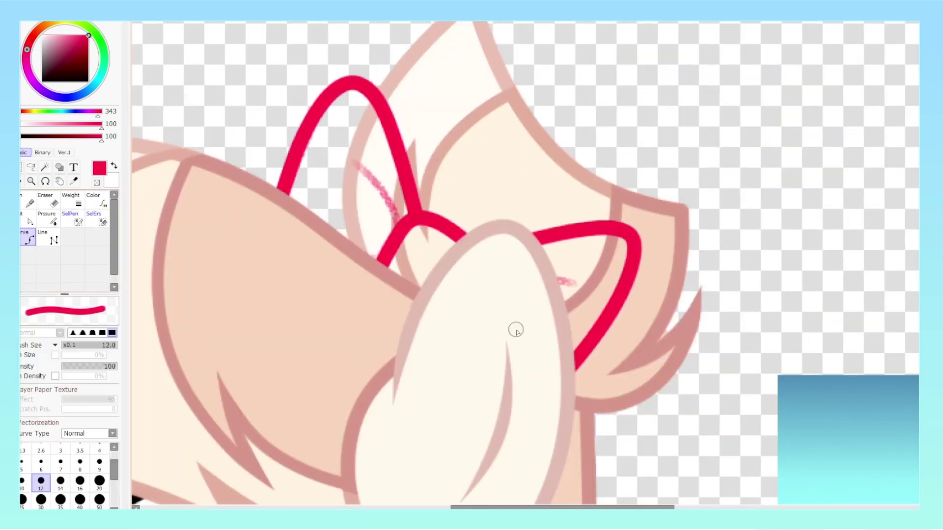
# Ink the ponytail bow's inner fold lines with crimson curves and taper their ends.
pyautogui.click(522, 280)
pyautogui.click(29, 221)
pyautogui.scroll(-2, 485, 96)
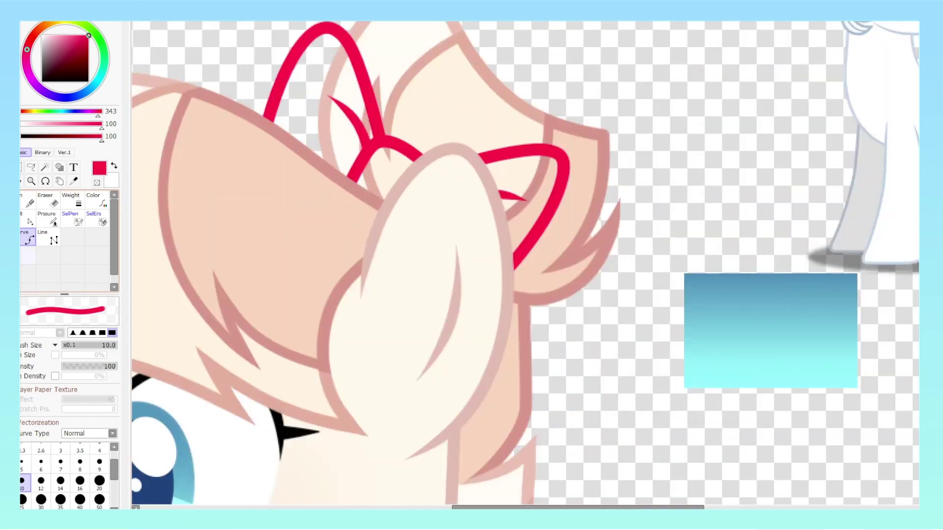
# Ink the knot and both loops of the tail bow with size 12 crimson curves.
pyautogui.click(28, 239)
pyautogui.click(246, 314)
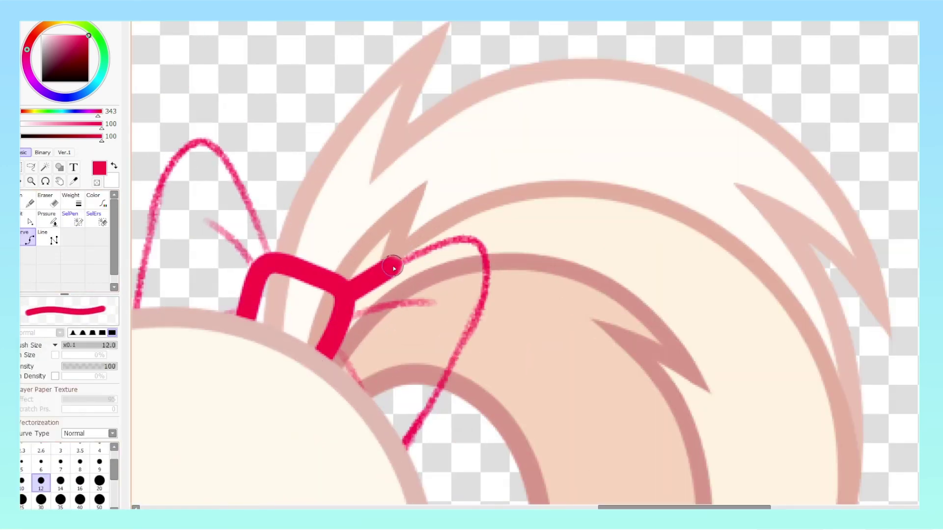
pyautogui.click(479, 243)
pyautogui.doubleClick(405, 442)
pyautogui.click(253, 314)
pyautogui.scroll(-1, 344, 245)
pyautogui.click(302, 148)
# Add crimson fold lines inside the tail bow's loops, tapering their tips and using size 8 for the lower fold.
pyautogui.doubleClick(308, 222)
pyautogui.click(28, 222)
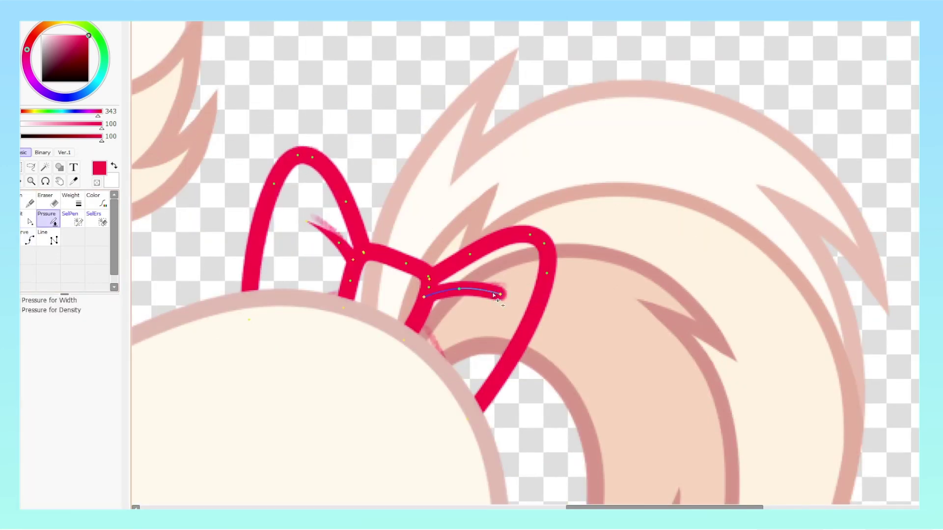
pyautogui.click(28, 239)
pyautogui.click(426, 317)
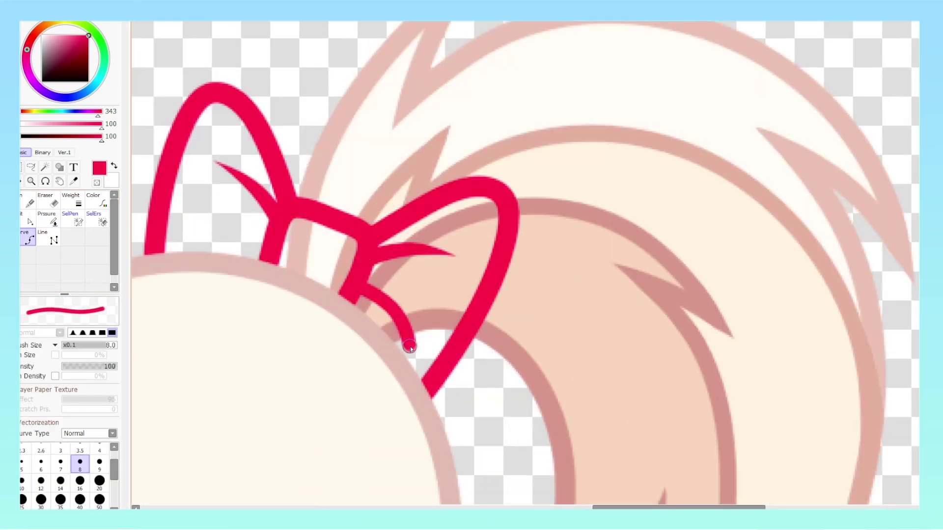
# Fill both bows and shade them with a teal gradient, HSV 194, 43, 84, using a size 300 airbrush.
pyautogui.scroll(-5, 264, 281)
pyautogui.scroll(3, 344, 221)
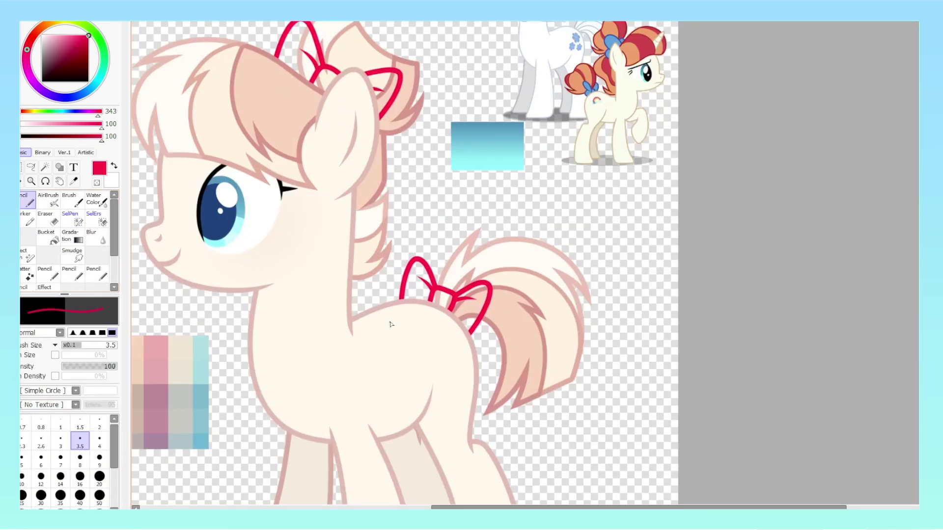
pyautogui.press('w')
pyautogui.click(371, 197)
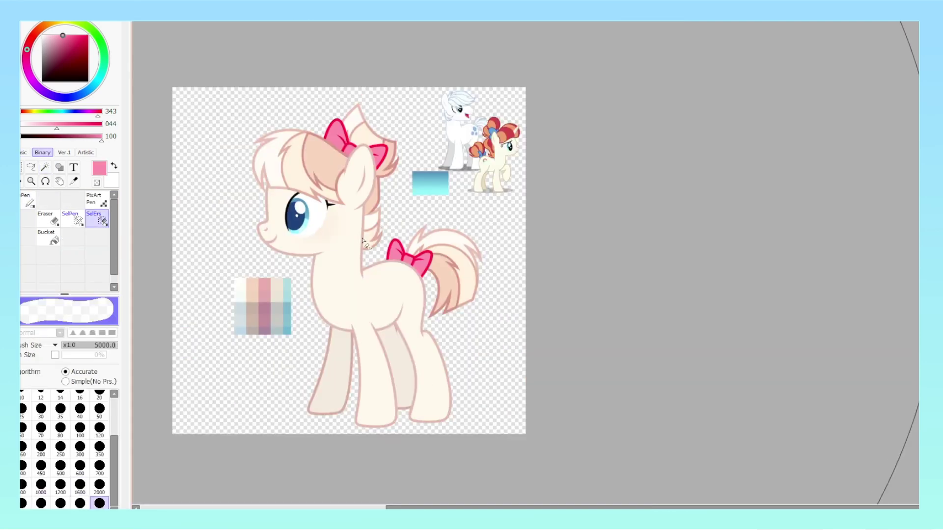
pyautogui.click(48, 199)
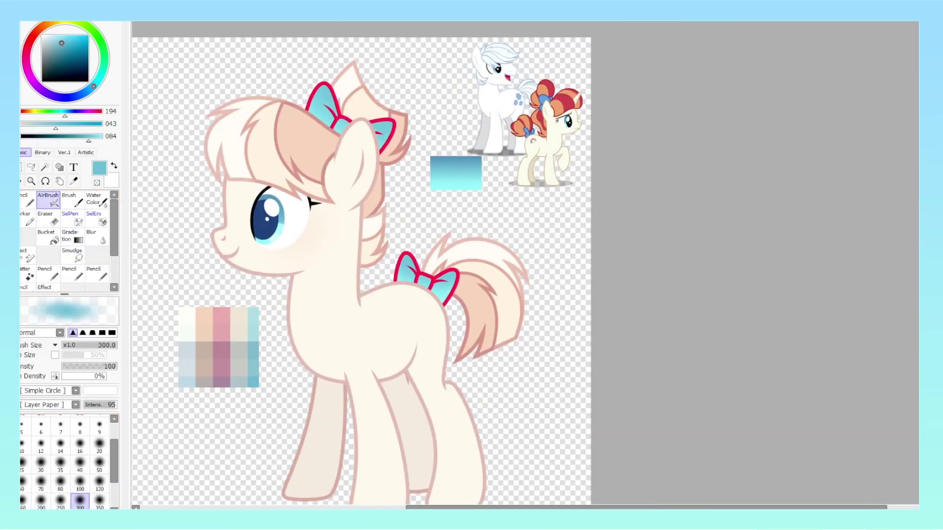